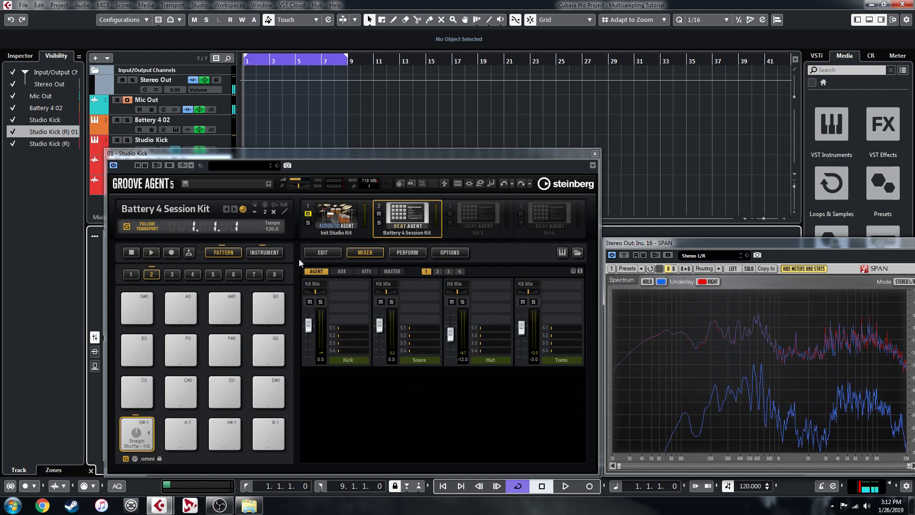
Show the kit's instrument pads, and preview the Kick Session 1 and Snare Session 1 cells in Battery 4.
click(264, 252)
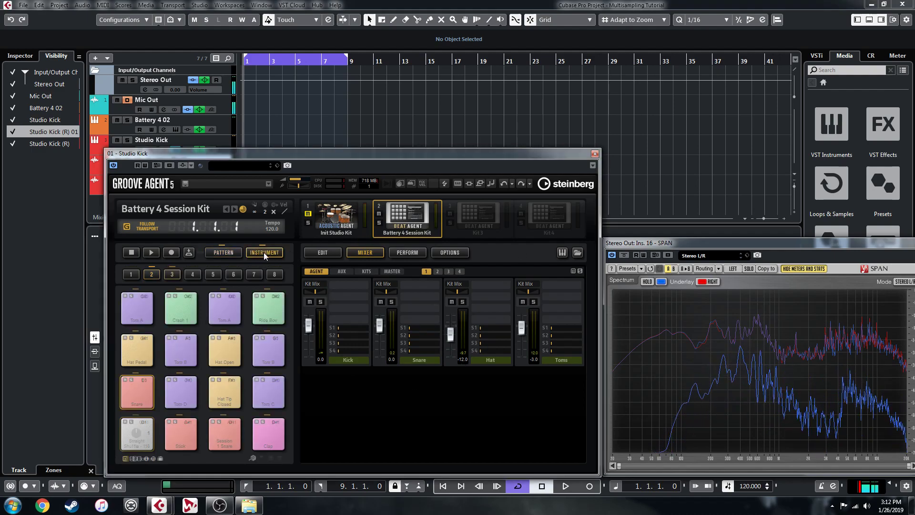
click(176, 128)
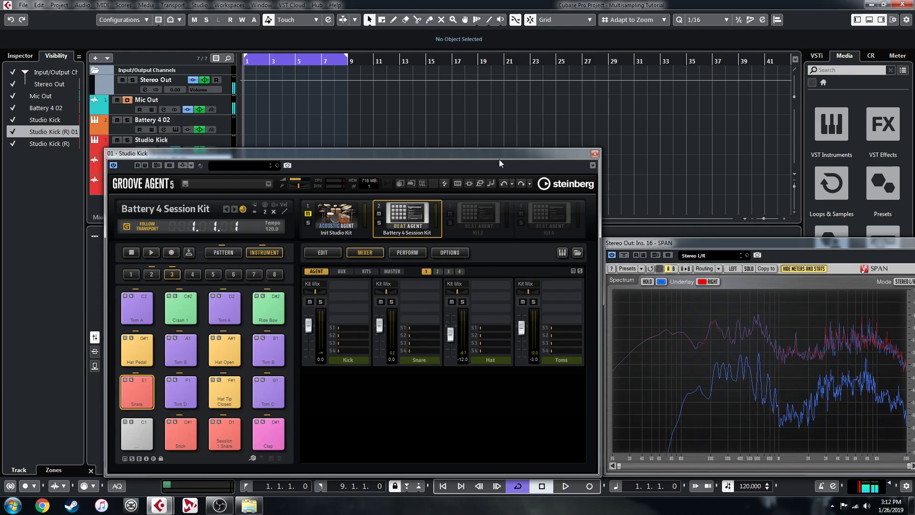
click(305, 186)
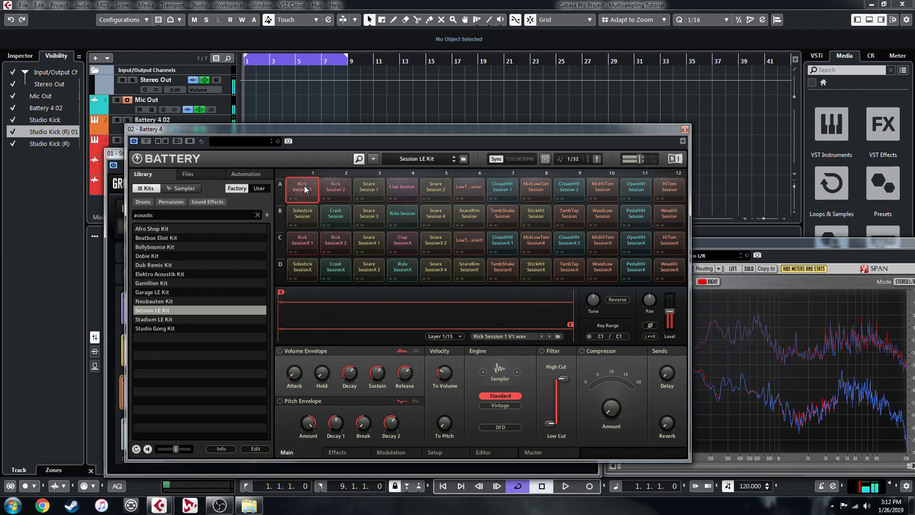
click(372, 188)
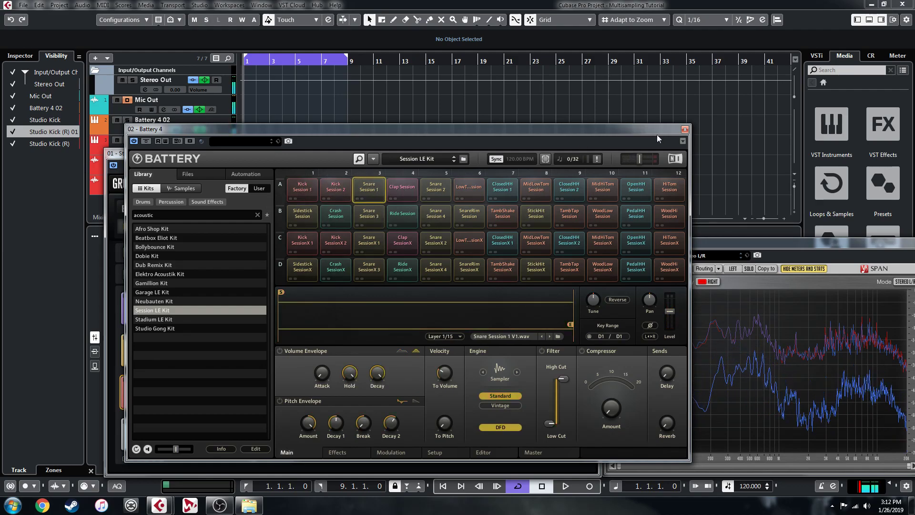
click(685, 129)
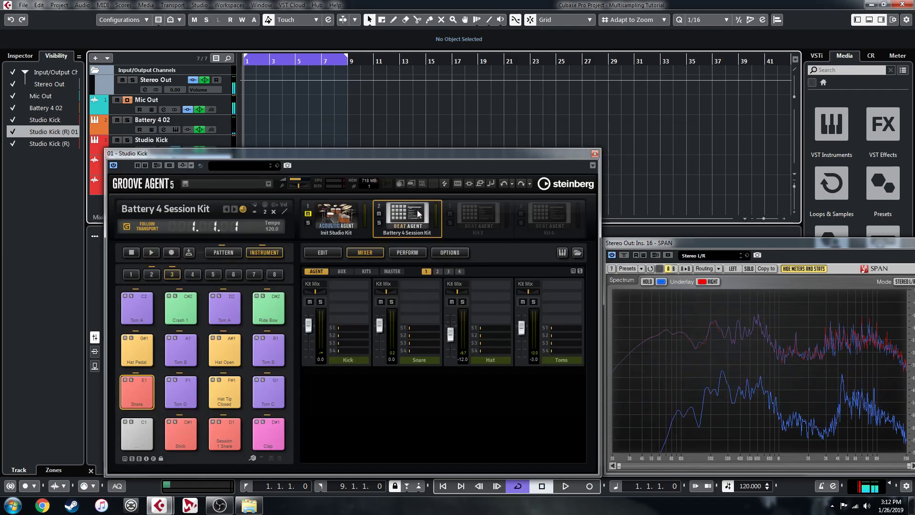
Open Groove Agent's file browser and collapse the GA5 Resampled Kits, Production and F: (Storage) folders.
click(577, 253)
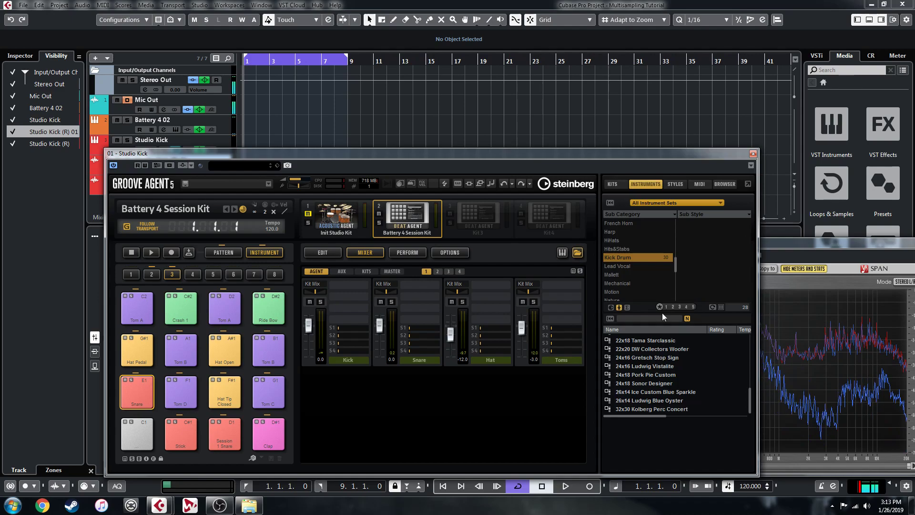
click(726, 184)
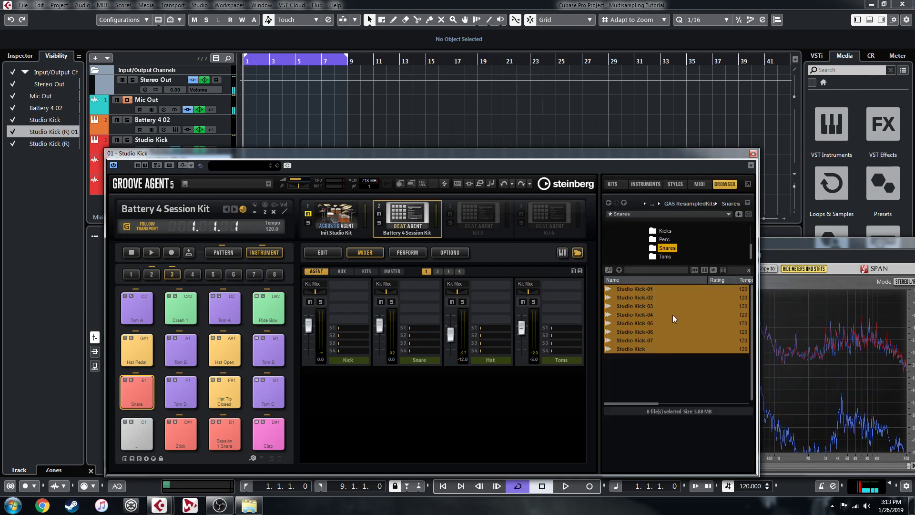
scroll(676, 242, up, 1)
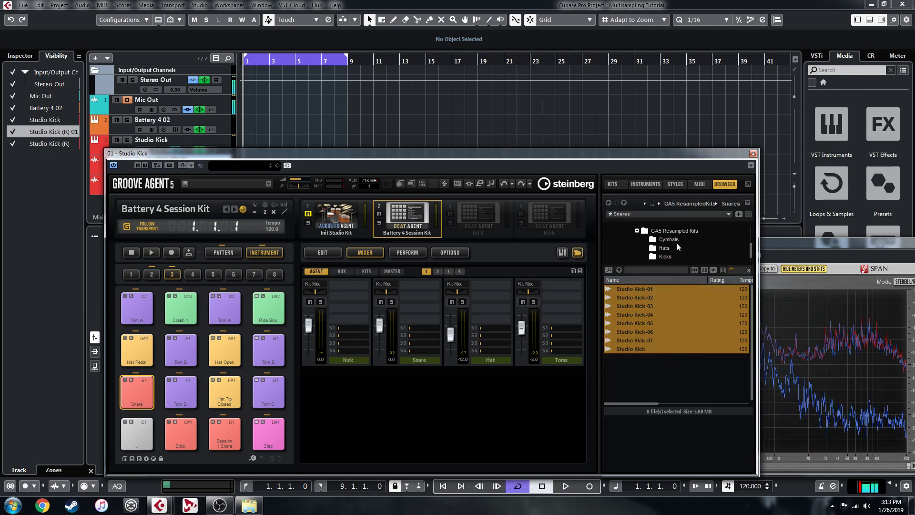
click(636, 232)
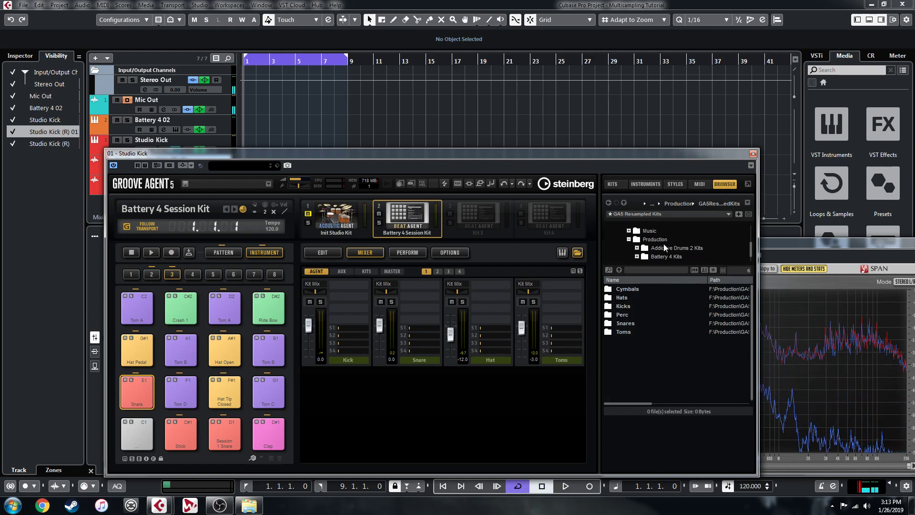
click(654, 239)
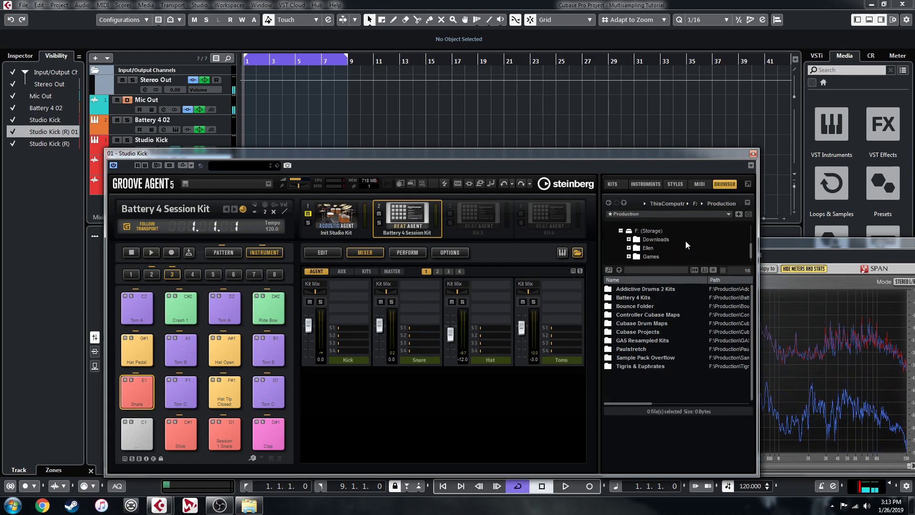
click(643, 230)
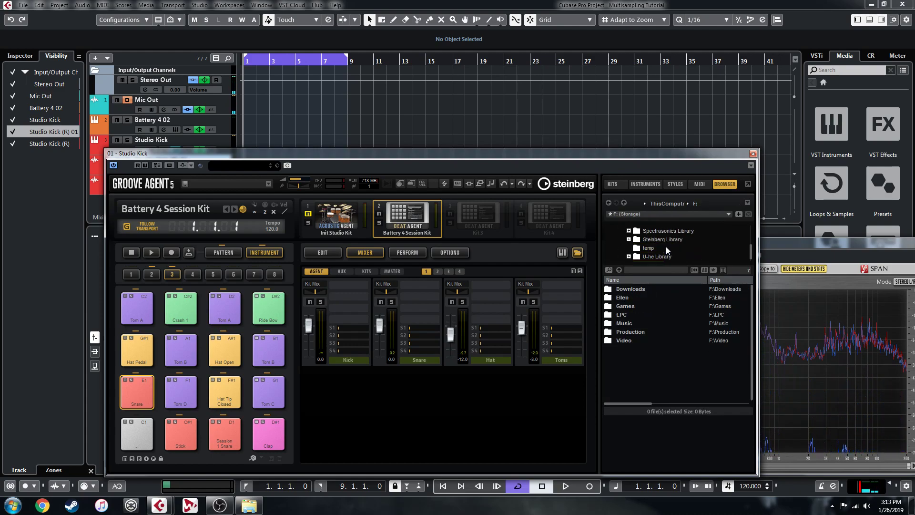
Find the NI Library folder in the file tree and expand its Battery 4 Factory Library.
scroll(665, 247, down, 4)
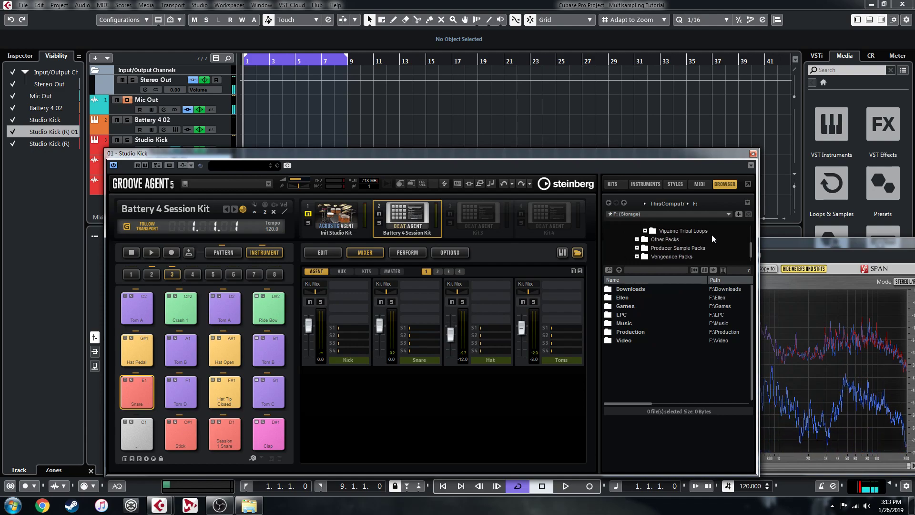
scroll(687, 245, down, 4)
scroll(673, 241, up, 8)
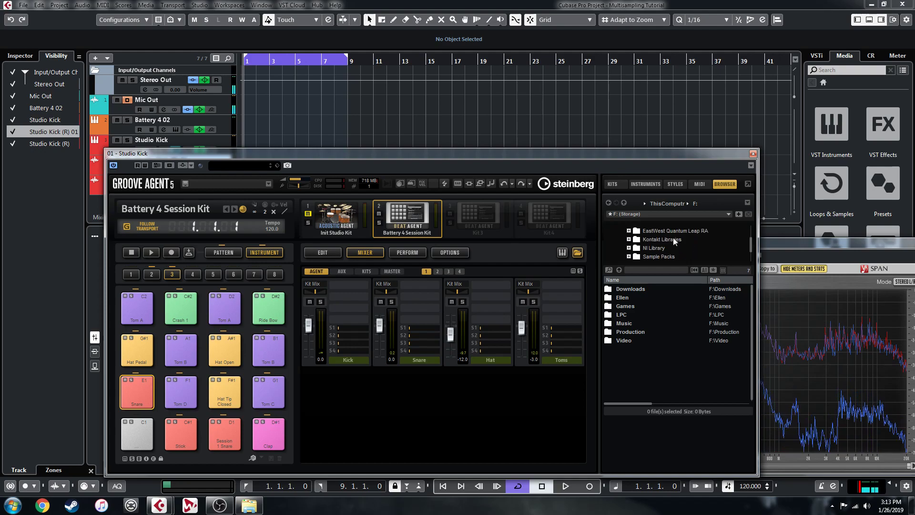
click(629, 248)
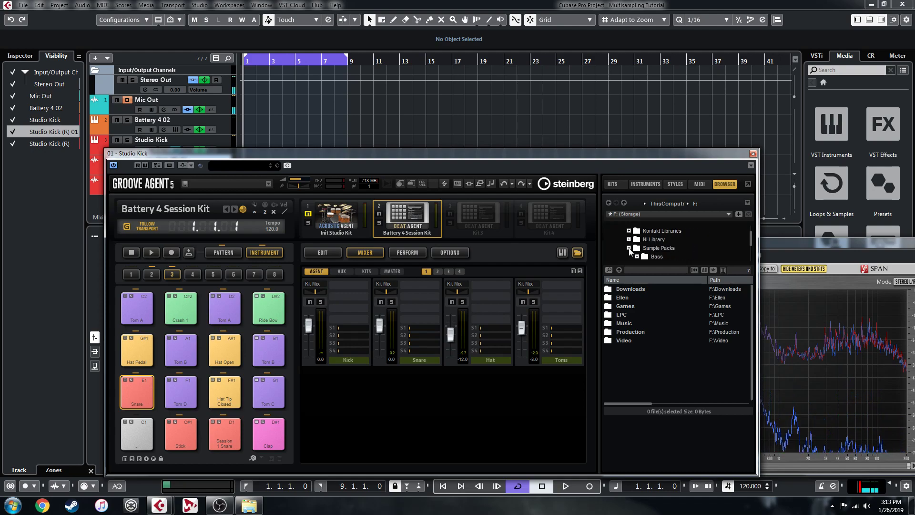
click(628, 239)
scroll(662, 242, down, 1)
click(636, 257)
scroll(677, 247, down, 3)
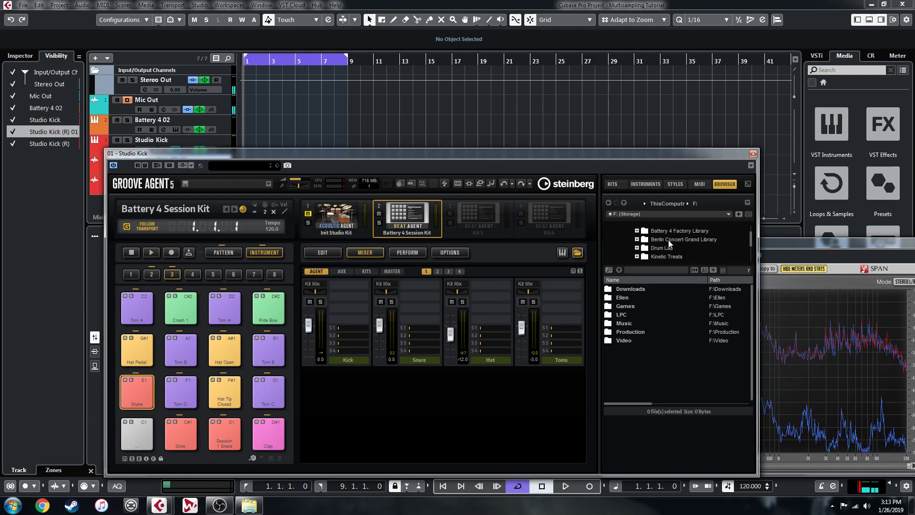
scroll(669, 244, up, 2)
double_click(673, 249)
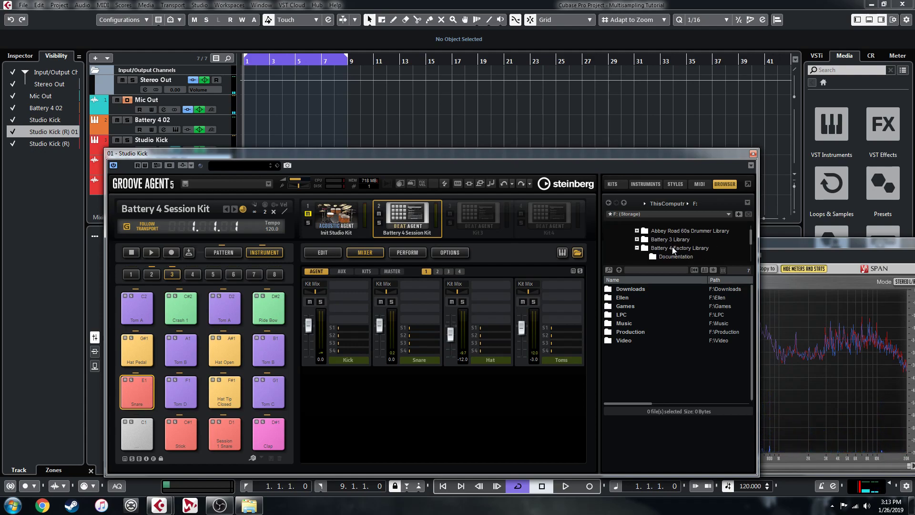
Open the library's Samples > Drums > Kick folder and filter its files for "session".
scroll(672, 251, down, 3)
scroll(686, 254, down, 4)
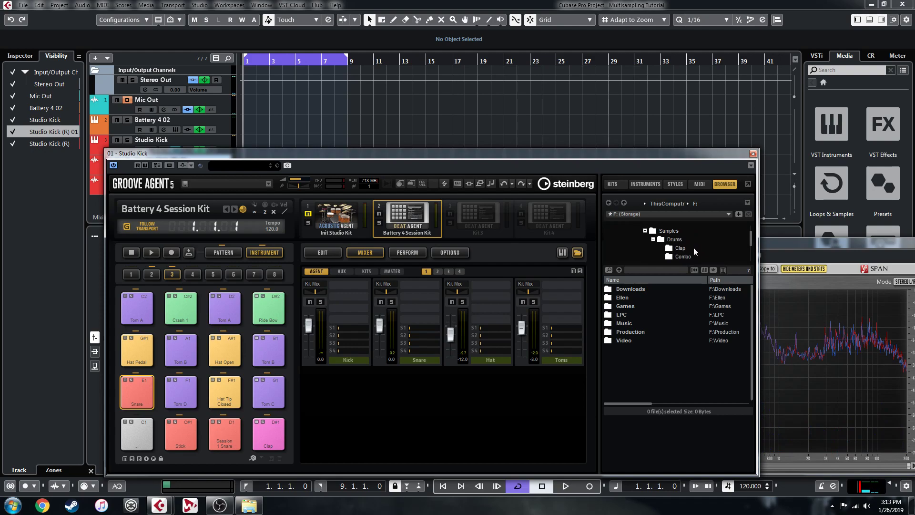
scroll(694, 247, down, 2)
scroll(691, 244, up, 1)
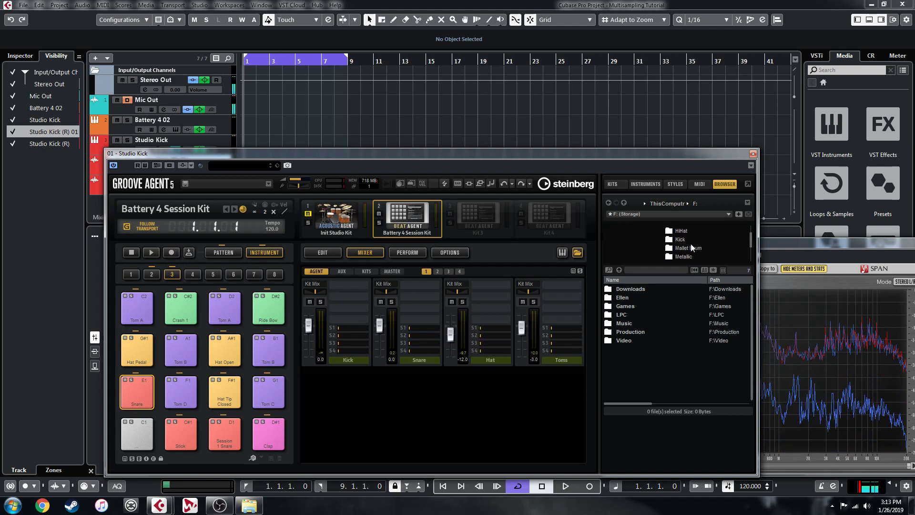
click(691, 242)
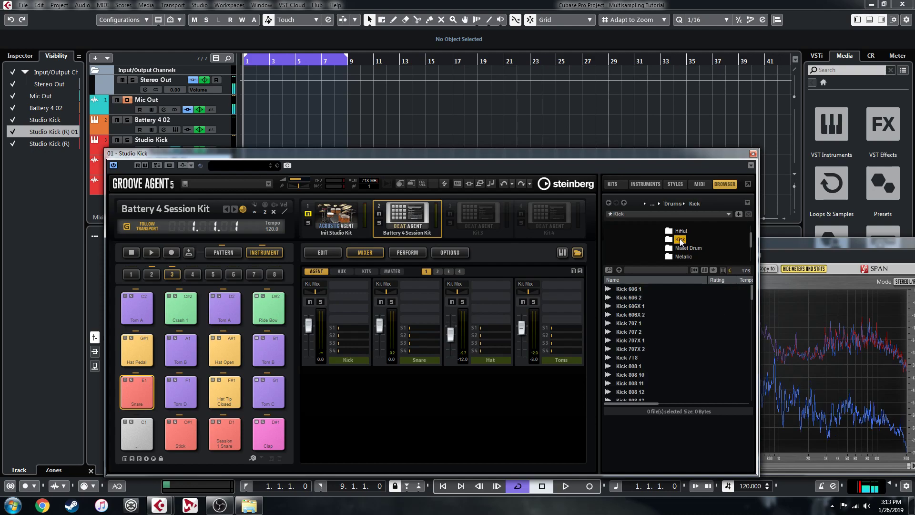
click(659, 270)
text(session)
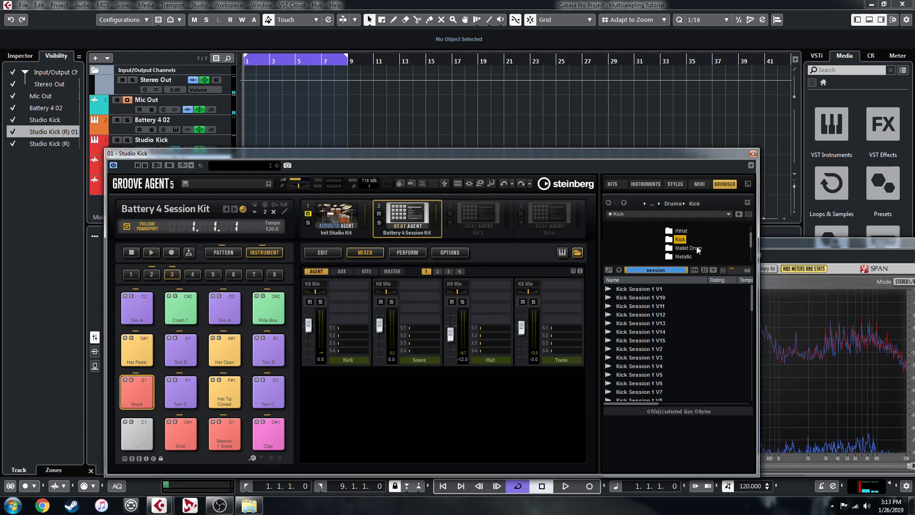
Load all the Kick Session 1 samples, V1 through V15, together onto the empty C1 pad.
click(643, 289)
scroll(666, 369, down, 2)
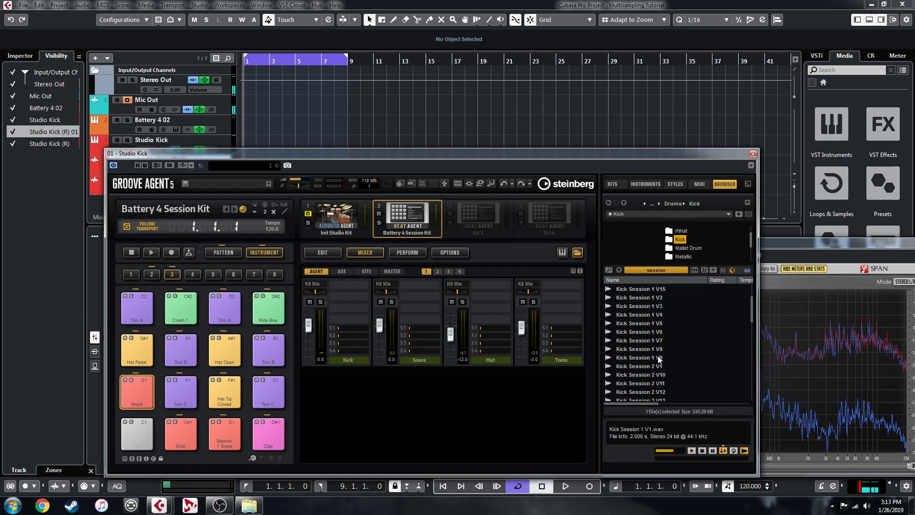
shift+click(658, 358)
drag(644, 295, 143, 427)
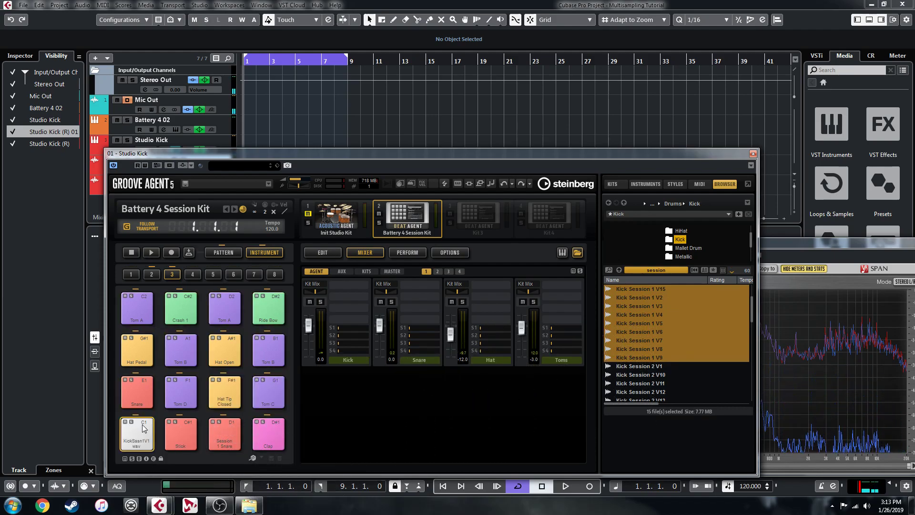
Reorder the C1 pad's velocity layers by moving the Kick Session 1 V10 to V15 samples behind the last layer in numerical order.
click(338, 252)
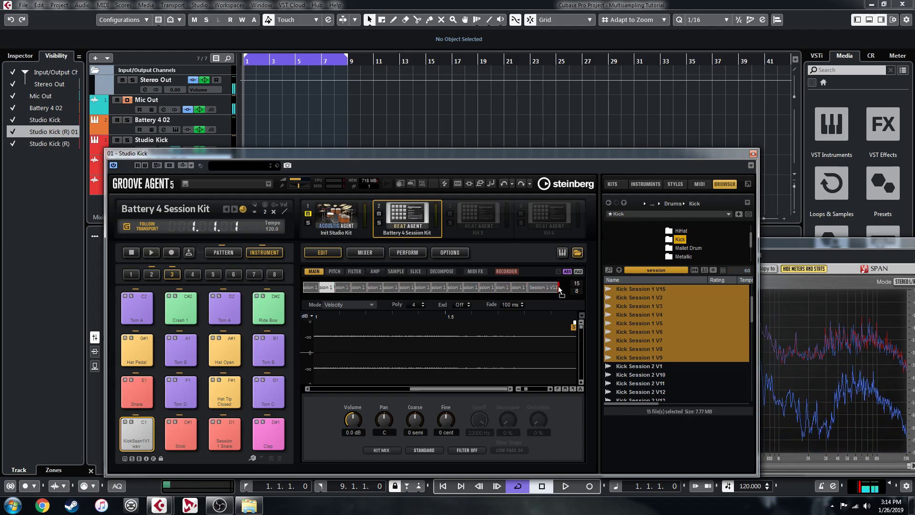
click(326, 287)
click(547, 288)
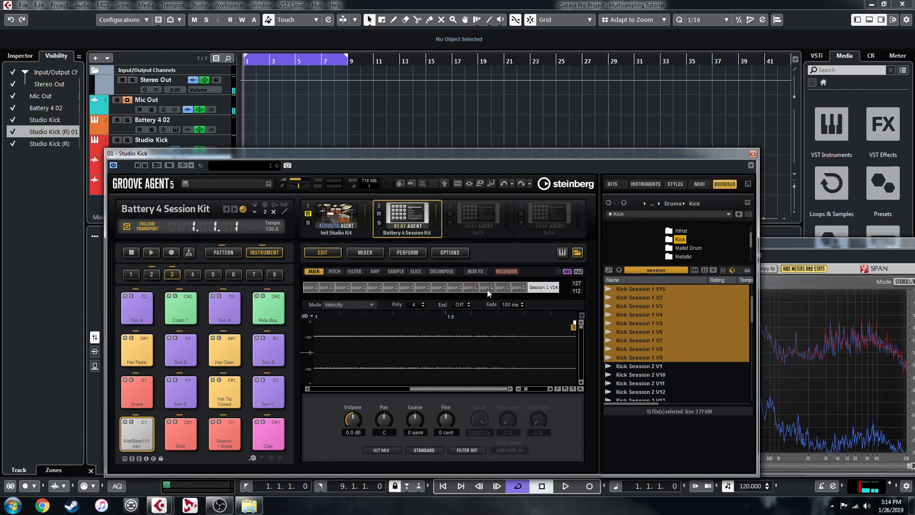
click(327, 289)
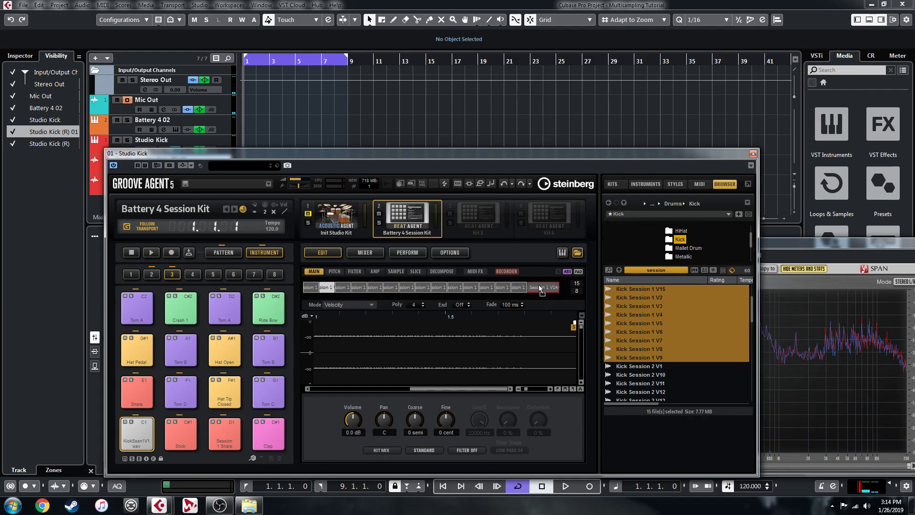
click(559, 288)
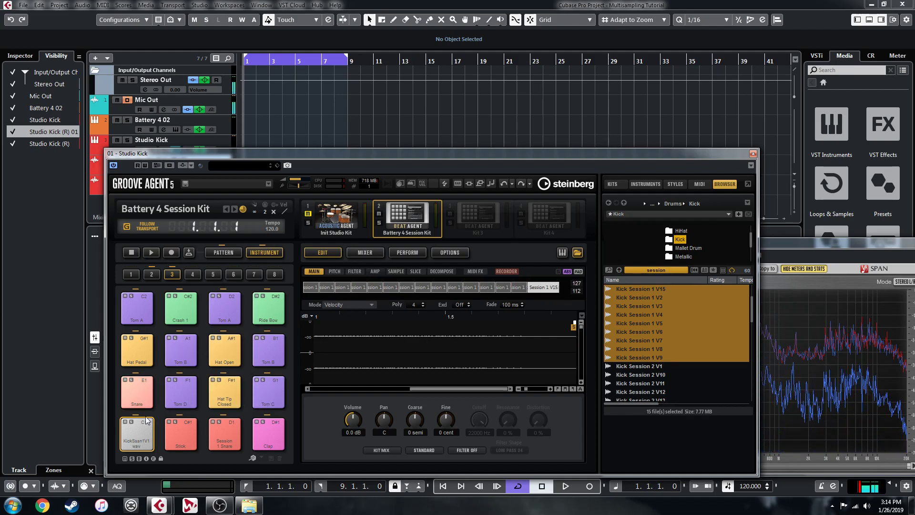
Rename the C1 pad as Kick and set its colour to Color 11.
right_click(137, 436)
click(174, 269)
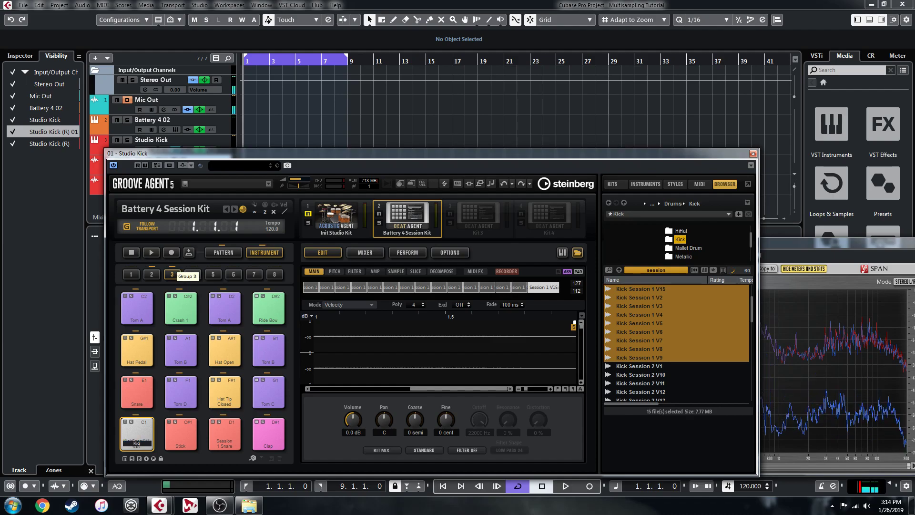
key(Return)
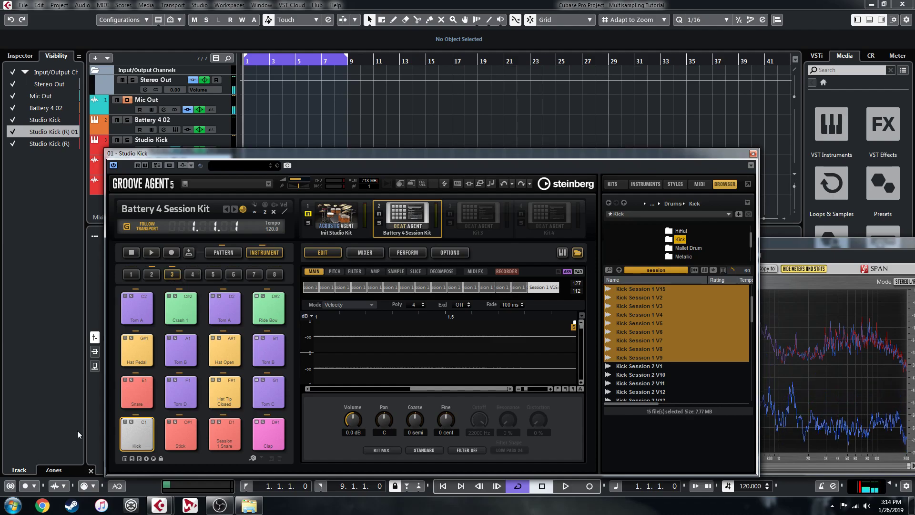
right_click(137, 437)
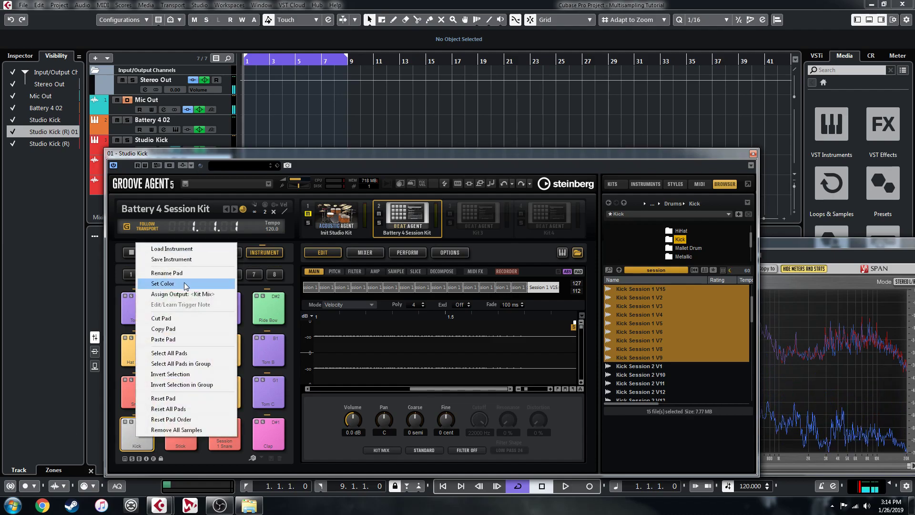
mouse_move(171, 283)
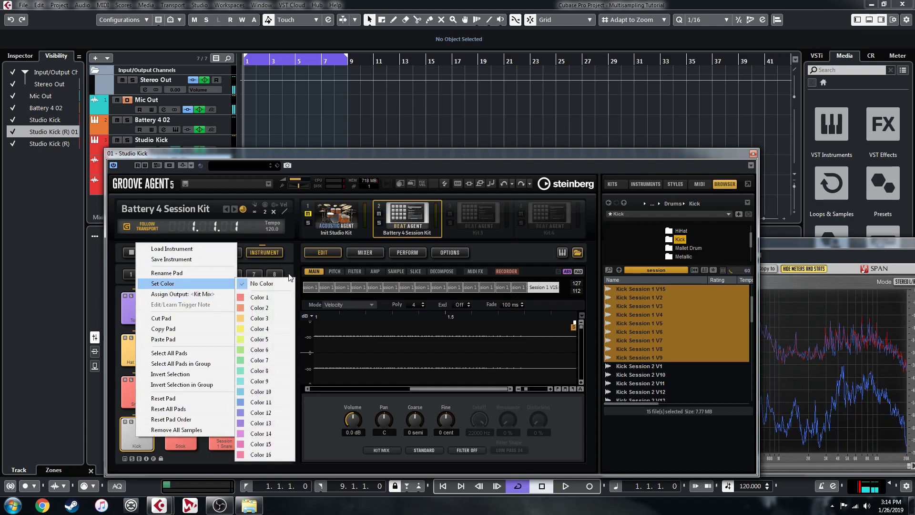
click(268, 402)
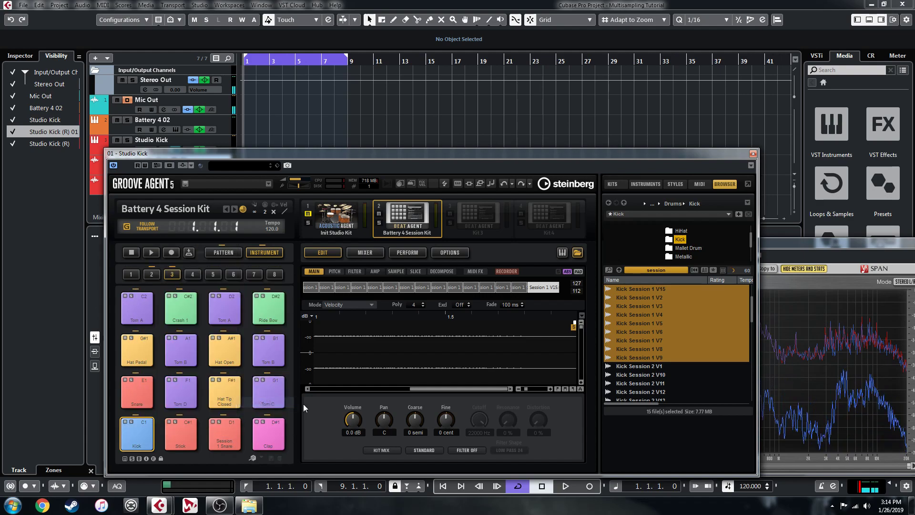
Start saving the Kick pad as an instrument preset and open the folder holding the other Session 1 instruments.
right_click(143, 431)
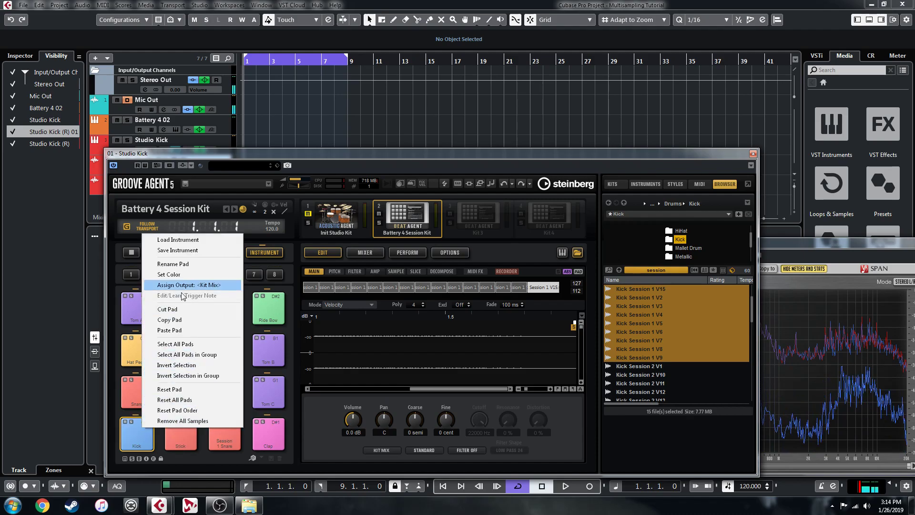
click(186, 254)
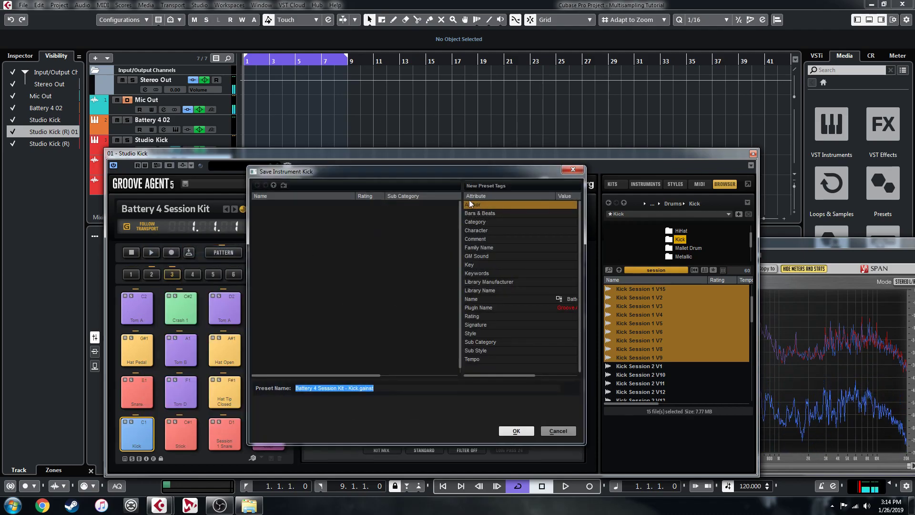
click(273, 185)
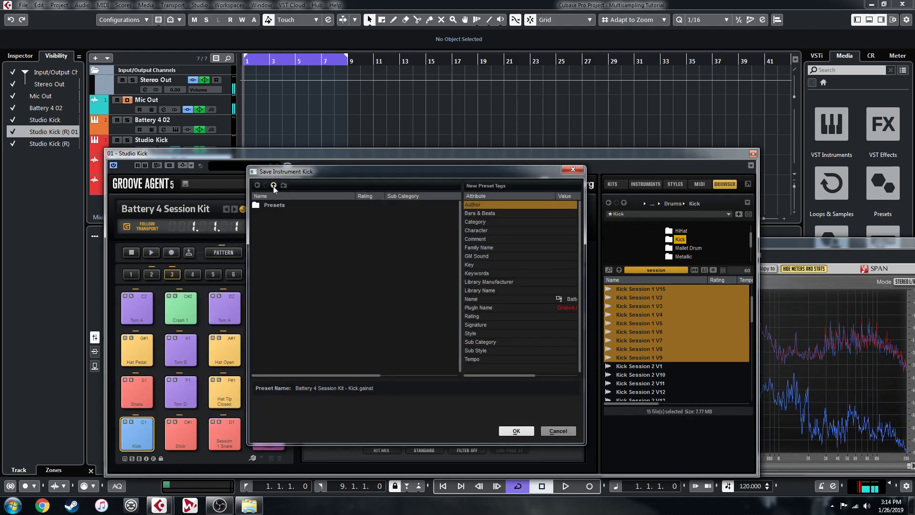
double_click(279, 222)
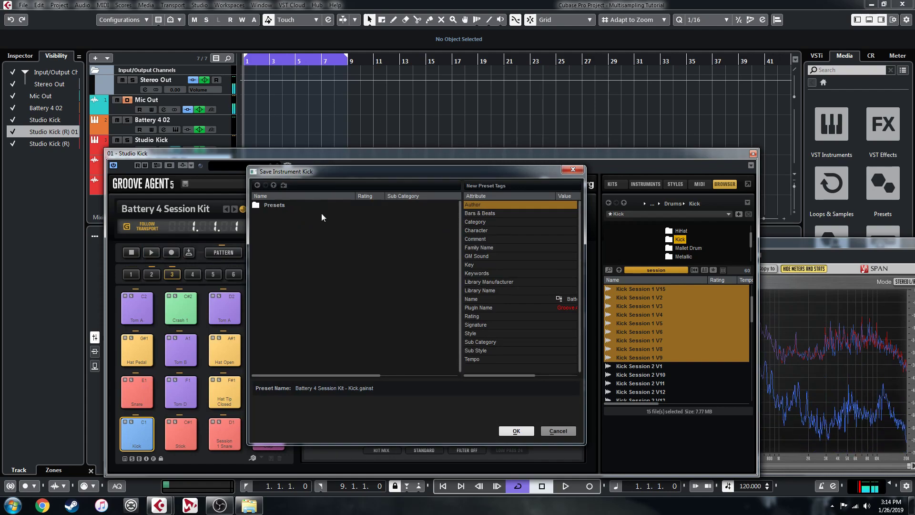
double_click(271, 206)
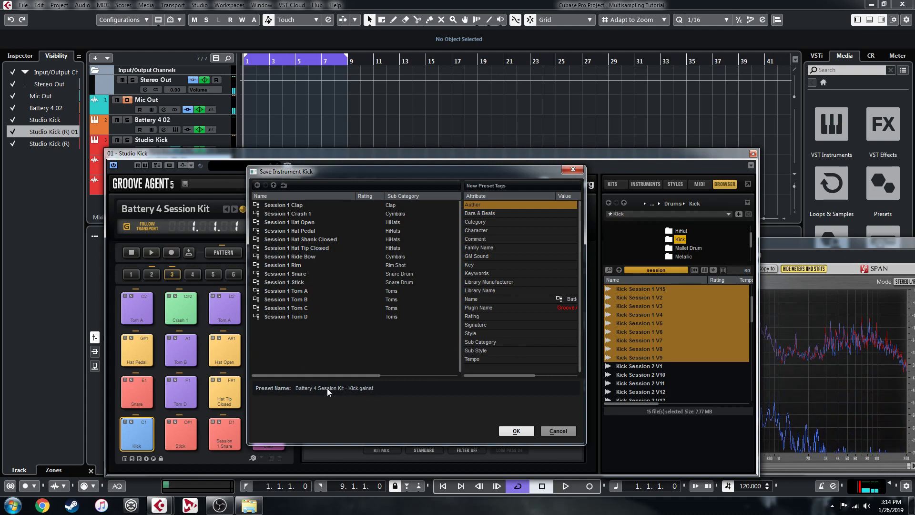
Name the preset Session 1 Kick, set its Sub Category to Kick Drum under Drum&Perc, and save it.
click(347, 389)
drag(346, 388, 216, 393)
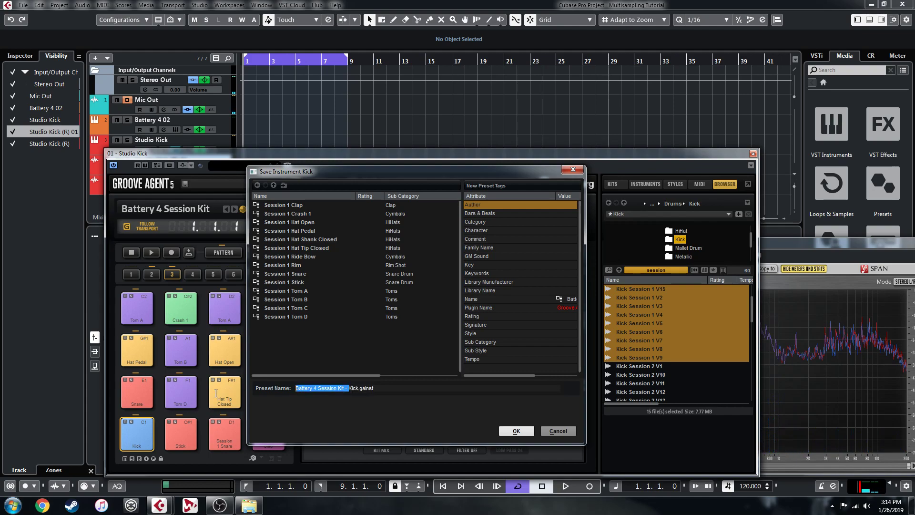
text(Se)
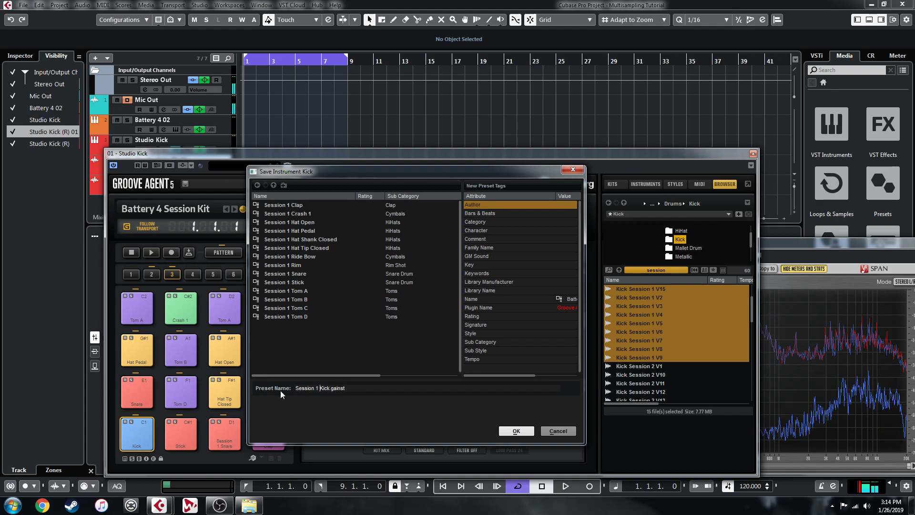
click(559, 342)
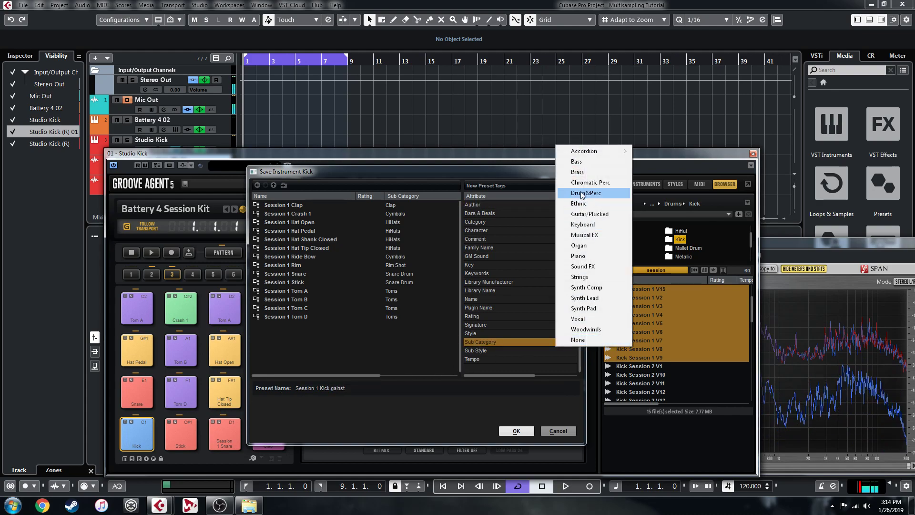
mouse_move(586, 193)
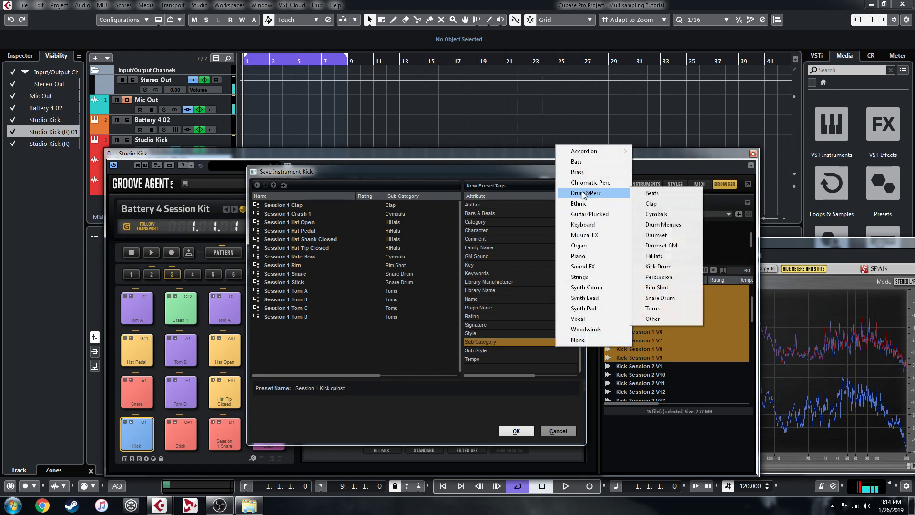
click(663, 267)
click(516, 431)
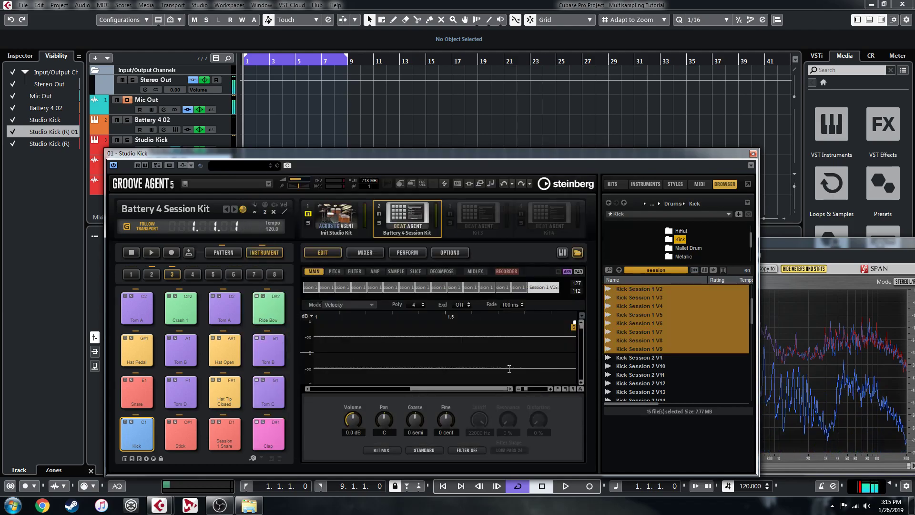
Route the Kick pad's output to the agent's Kick bus and save the Battery 4 Session Kit.
right_click(414, 216)
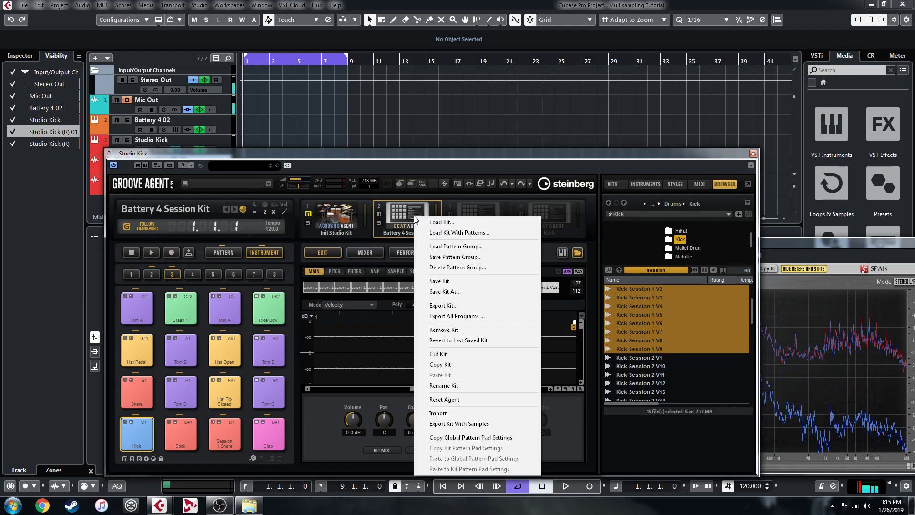
click(456, 280)
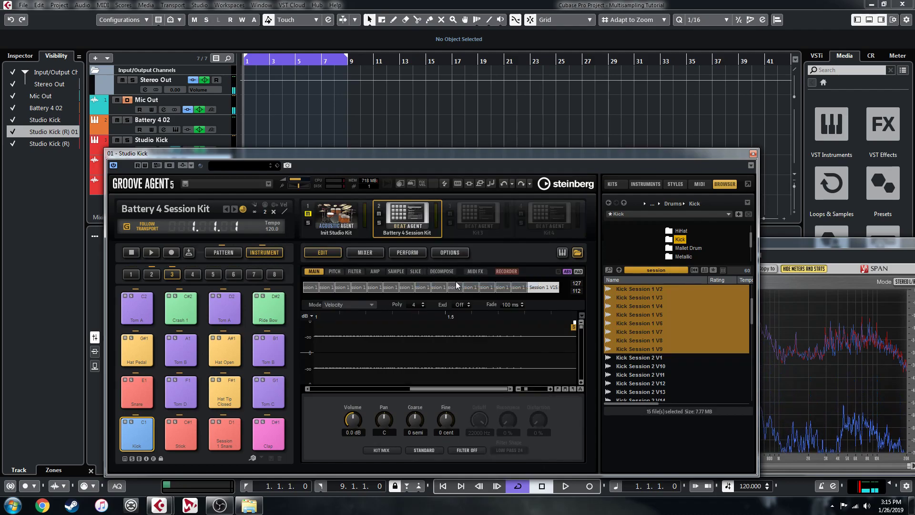
click(387, 451)
mouse_move(390, 109)
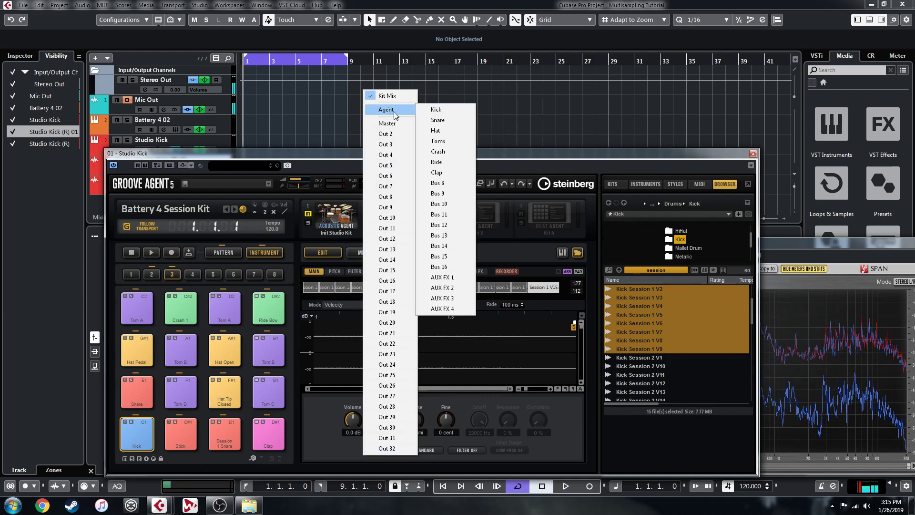
click(451, 109)
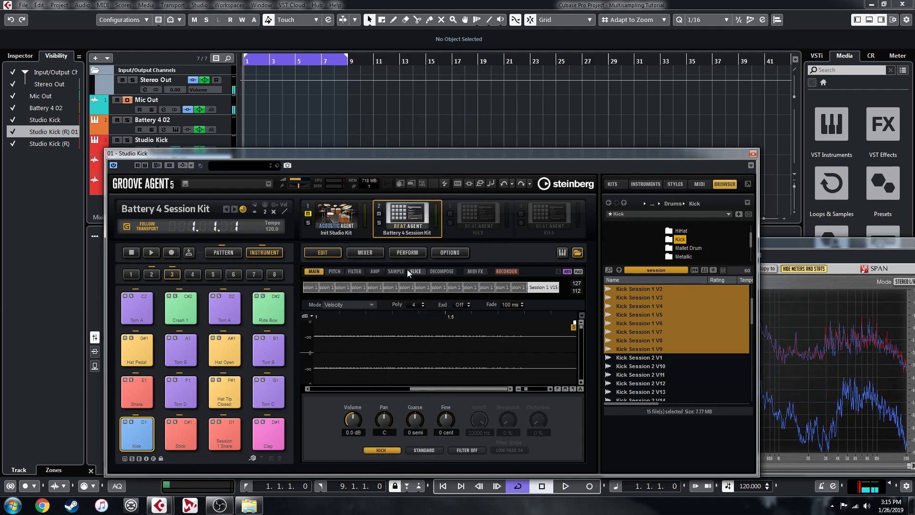
right_click(408, 218)
click(442, 281)
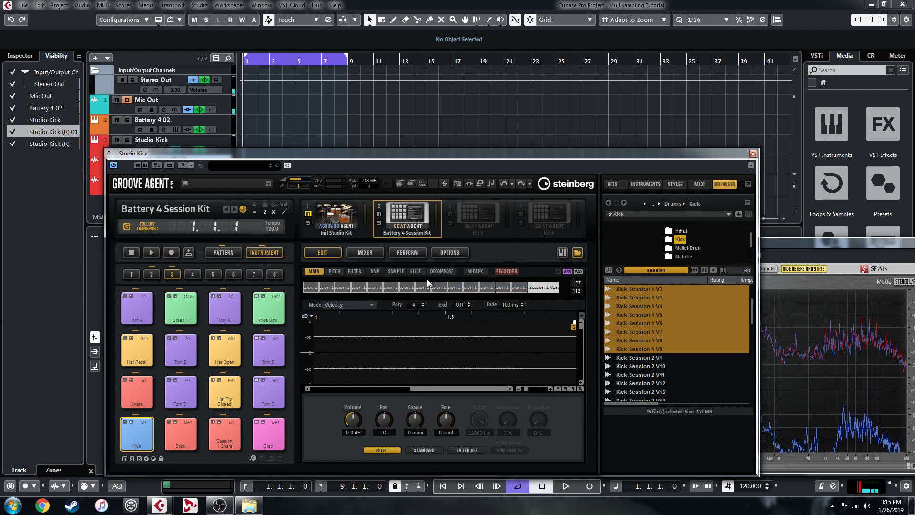
Play the Straight Shuffle - 118 pattern and check how it triggers the kit's instrument pads.
click(223, 253)
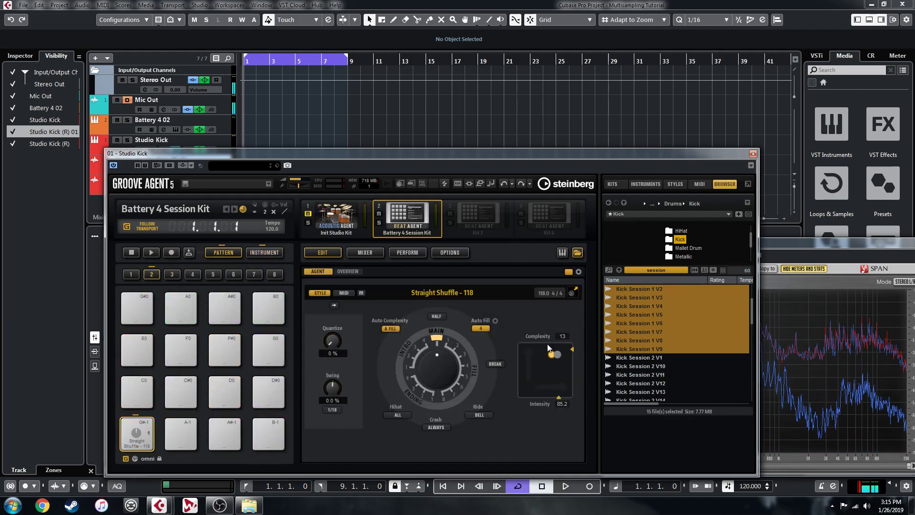
key(space)
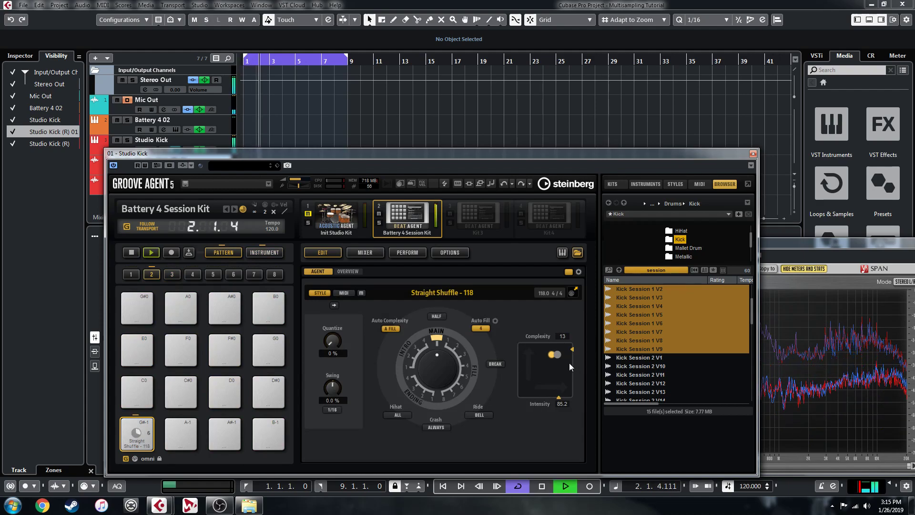
click(264, 253)
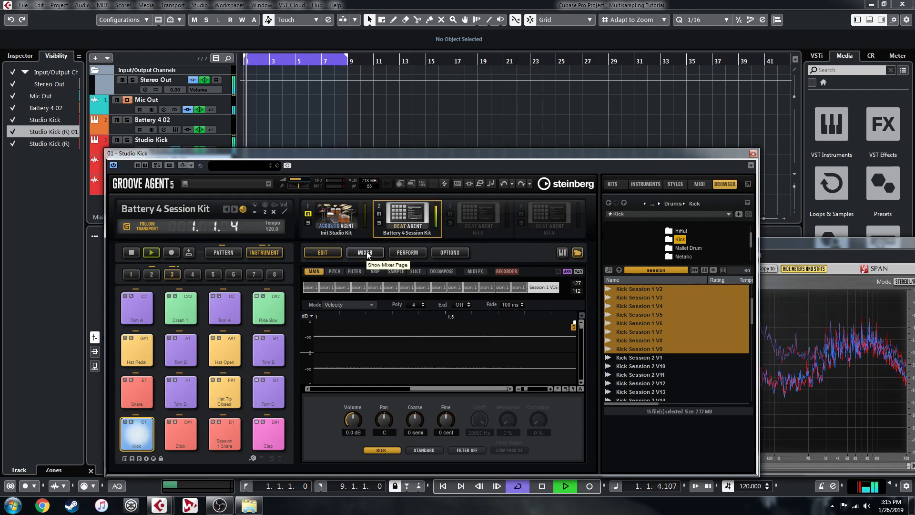
key(space)
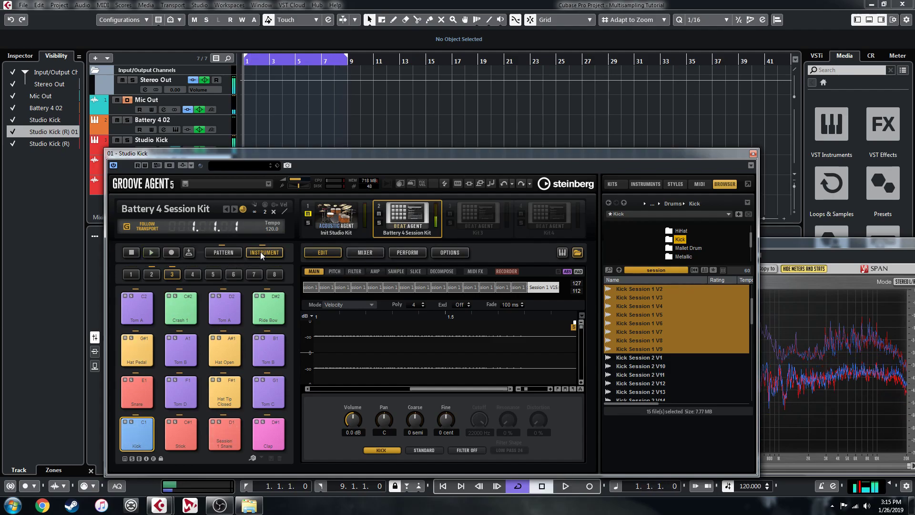
Restart playback of the Straight Shuffle - 118 pattern and set its complexity to 10 and intensity to 95.5.
click(223, 254)
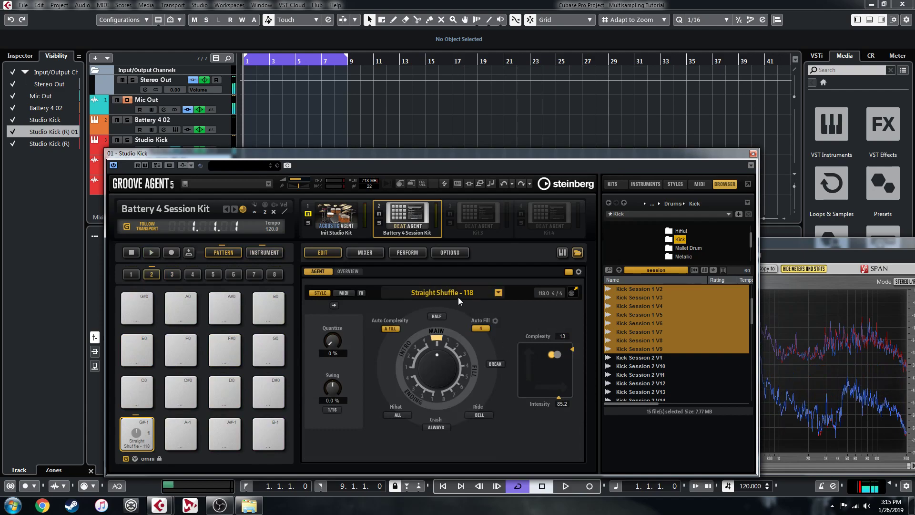
key(space)
drag(562, 356, 550, 350)
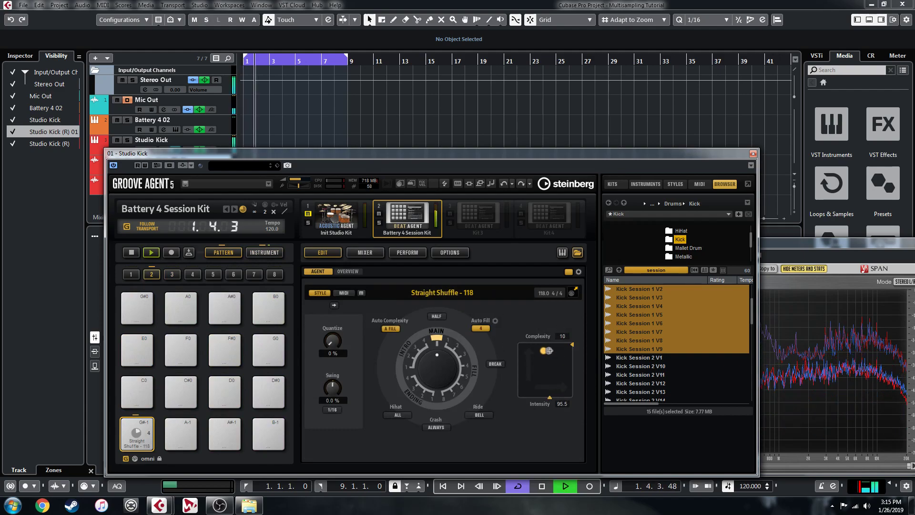
Load the Vintage Masterclass - 113 style during playback, set its intensity to 78.4, and stop playback.
click(442, 293)
scroll(368, 313, down, 8)
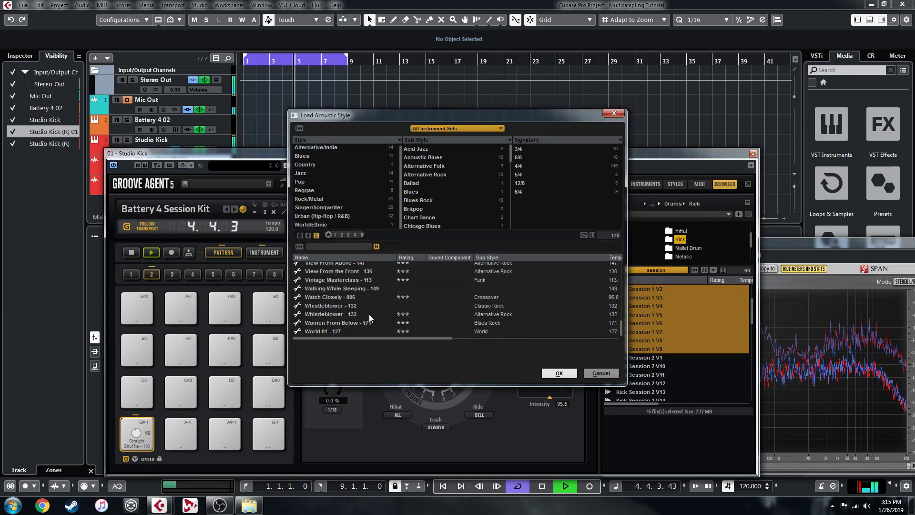
click(333, 279)
double_click(333, 279)
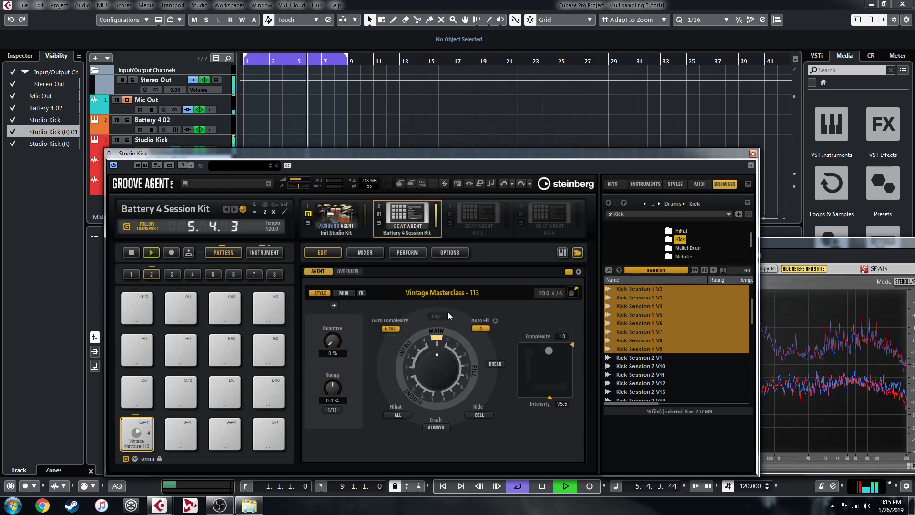
drag(557, 351, 549, 358)
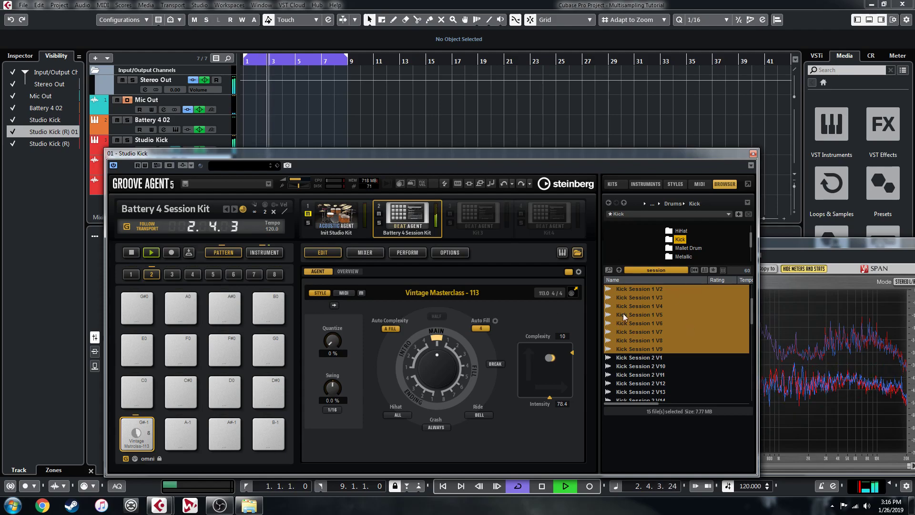
key(space)
Examine the Battery 4 Session Kit's mixer buses and compare them with the Init Studio Kit's group and individual kick and snare channels.
click(365, 253)
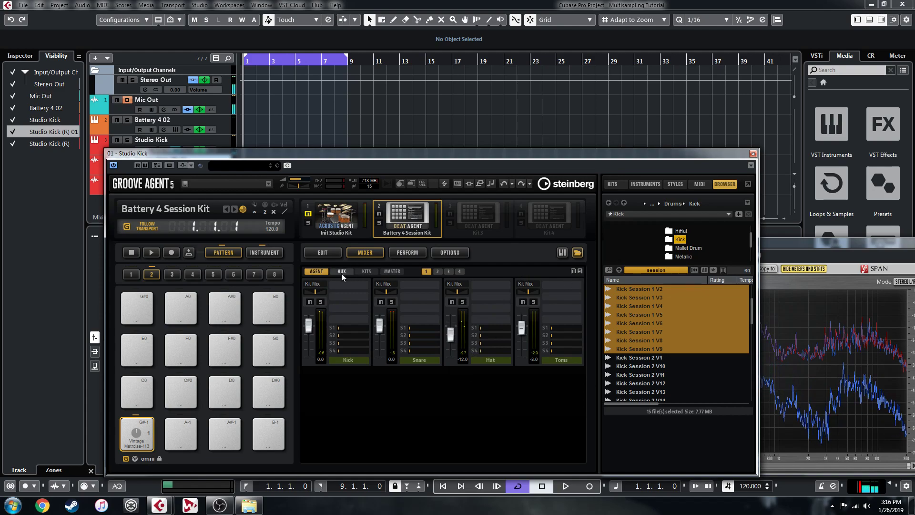
click(437, 272)
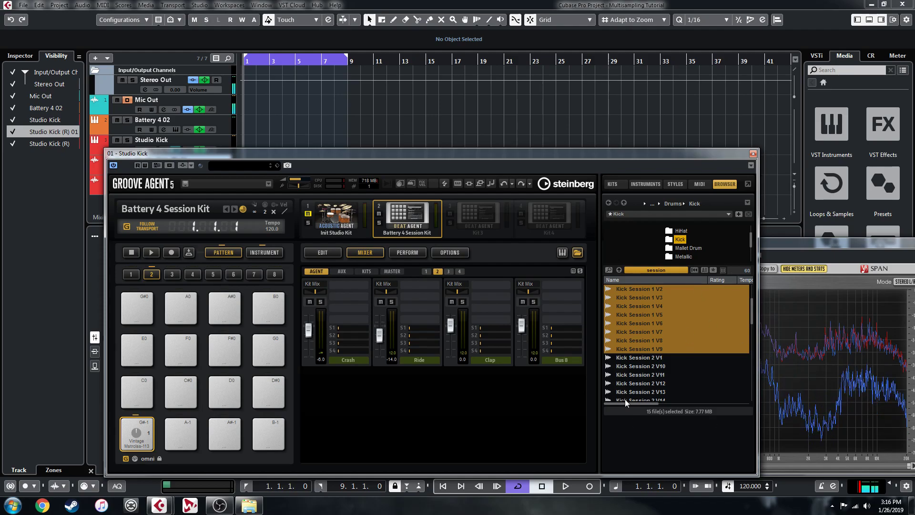
click(335, 223)
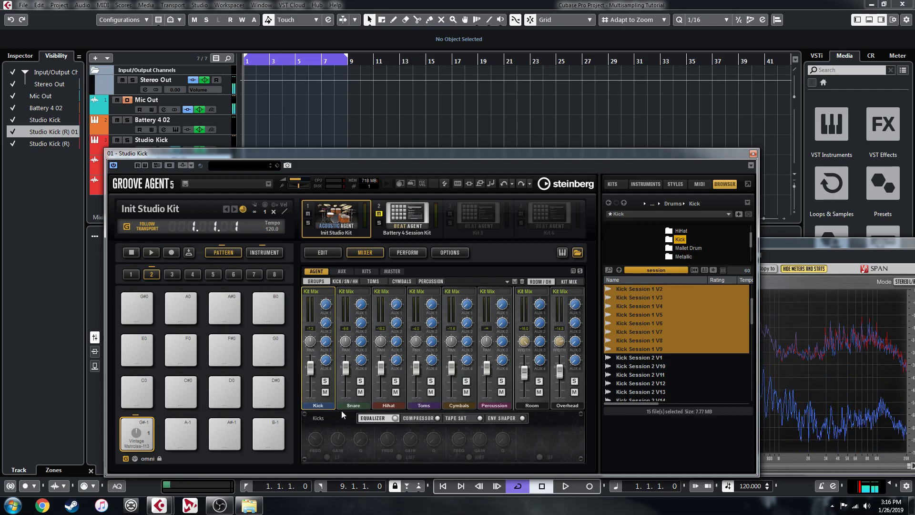
click(345, 281)
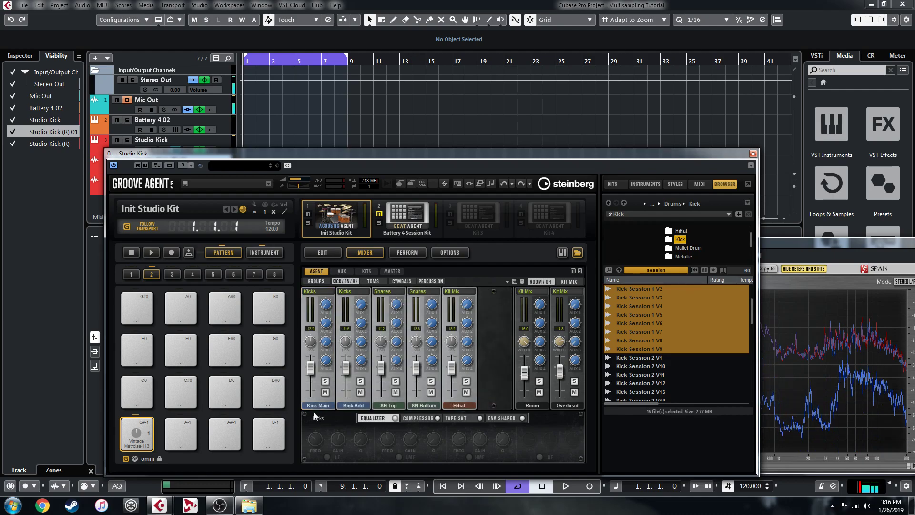
click(350, 407)
click(388, 405)
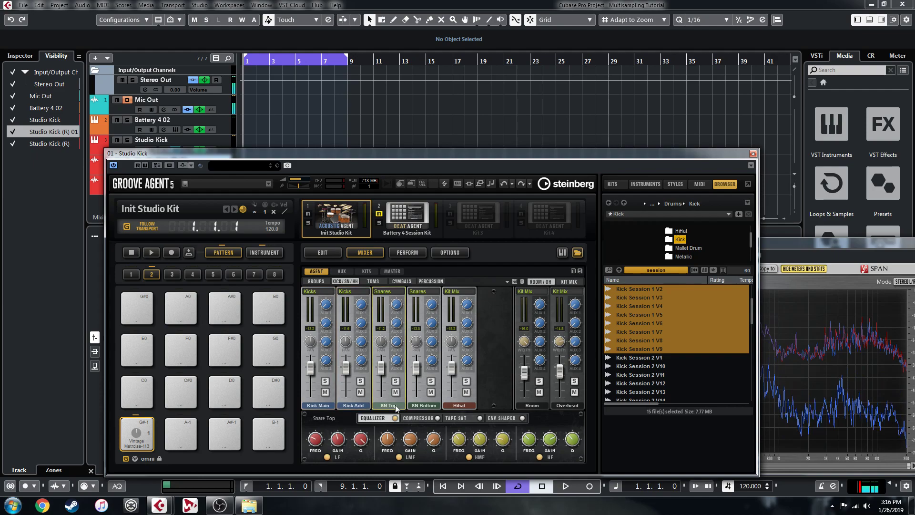
click(425, 406)
click(320, 407)
click(350, 405)
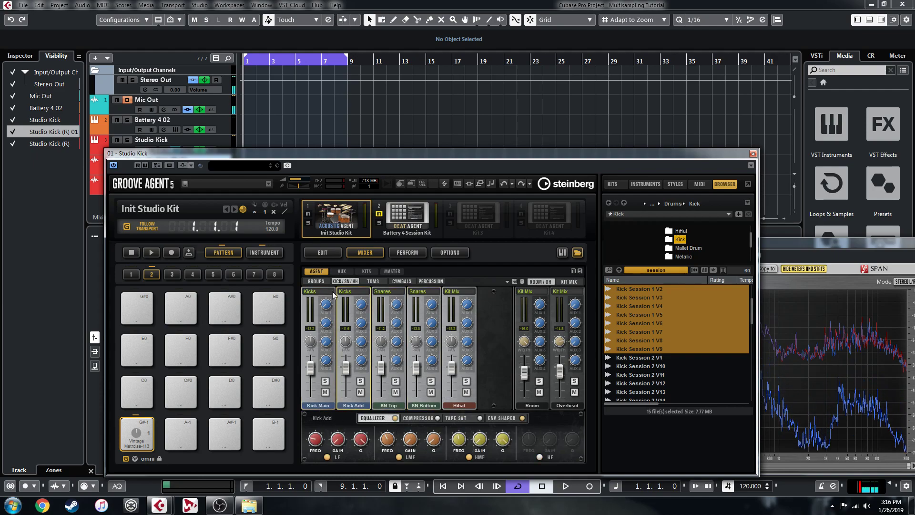
click(316, 281)
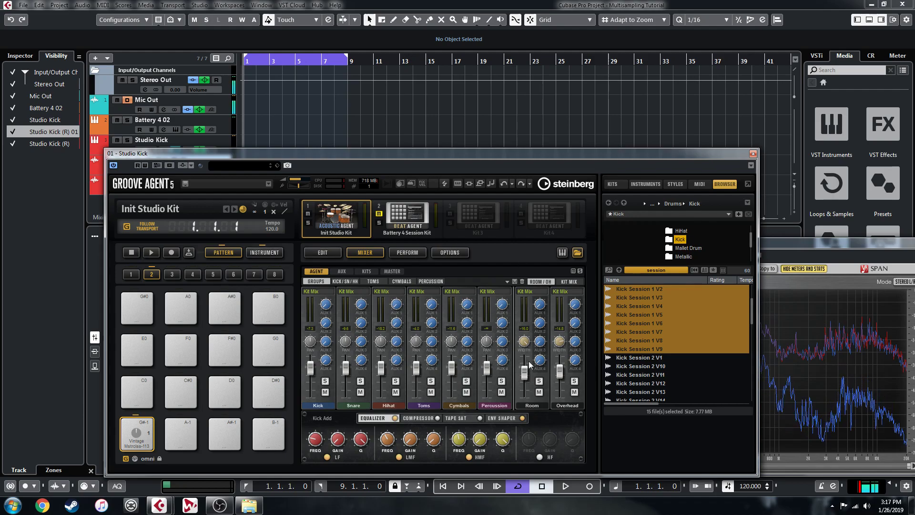
mouse_move(560, 382)
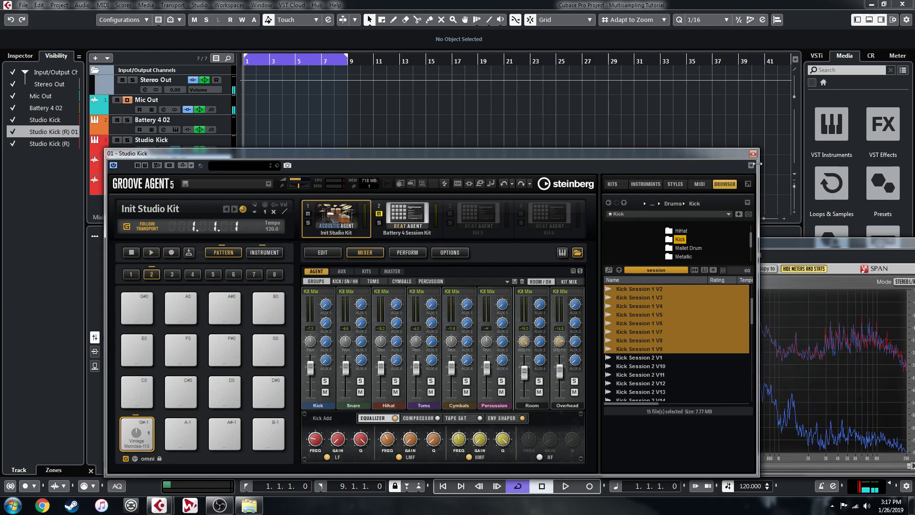
Create a MIDI part from bar 1 to bar 9 on the Studio Kick track and open it in the Key Editor.
click(578, 253)
drag(416, 153, 401, 265)
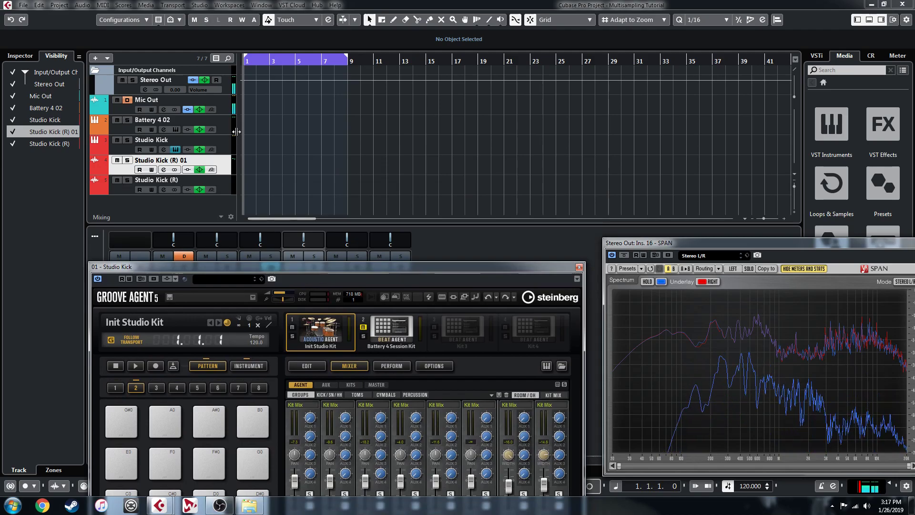
mouse_move(247, 147)
mouse_down()
mouse_move(358, 154)
mouse_move(347, 153)
mouse_up()
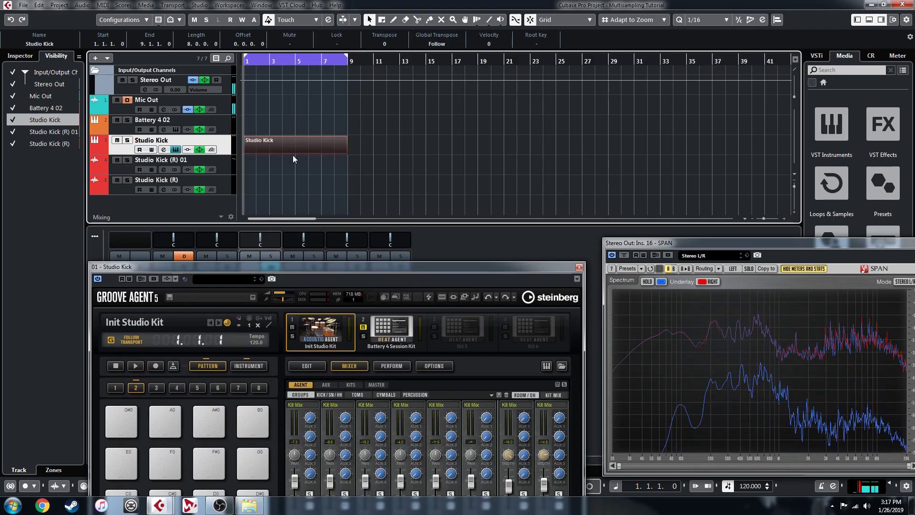
double_click(268, 142)
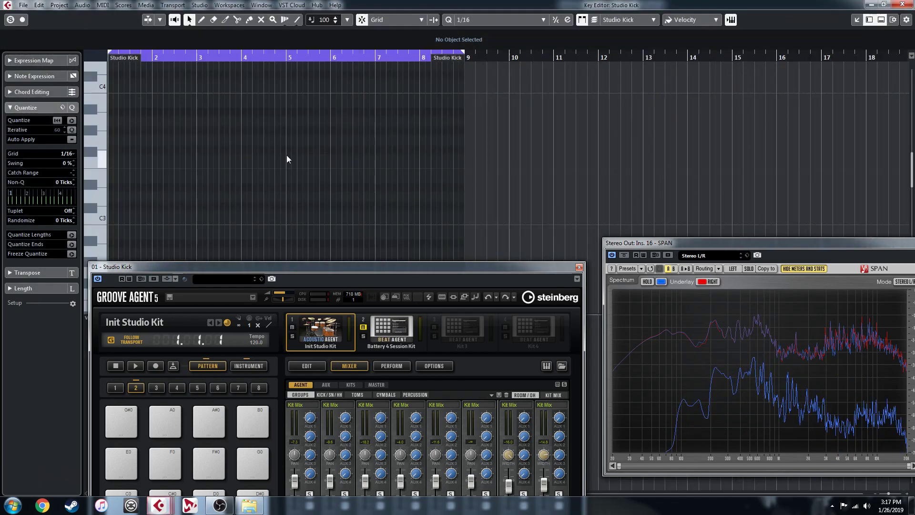
Enter a one-bar C1 note at bar 1 and duplicate it seven times to fill the part through bar 8.
scroll(104, 219, down, 5)
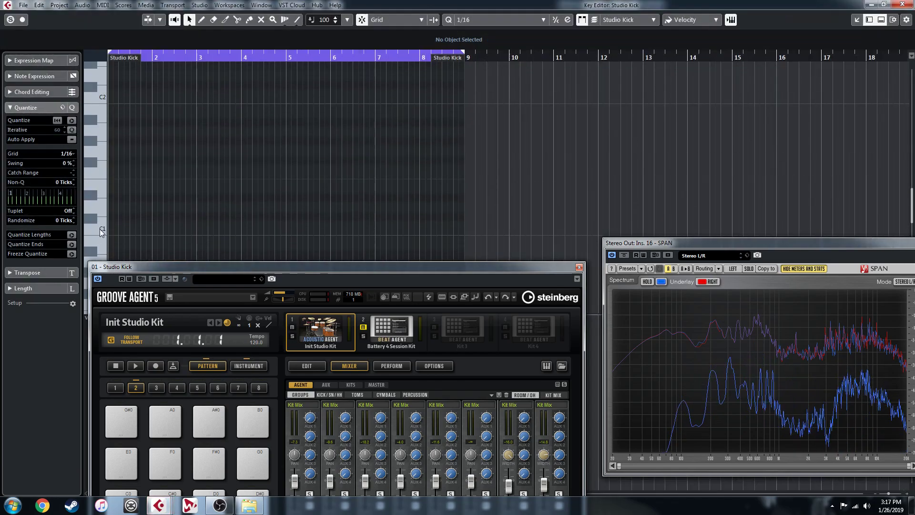
mouse_move(112, 227)
mouse_down()
mouse_move(155, 248)
mouse_move(164, 235)
mouse_up()
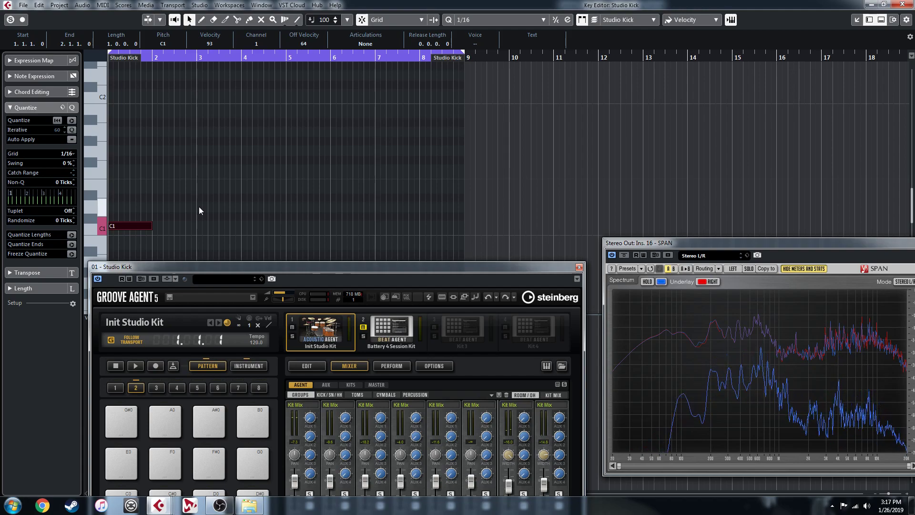
key(alt+d)
key(alt+d)
key(alt+d)
key(alt+d)
key(alt+d)
key(alt+d)
key(alt+d)
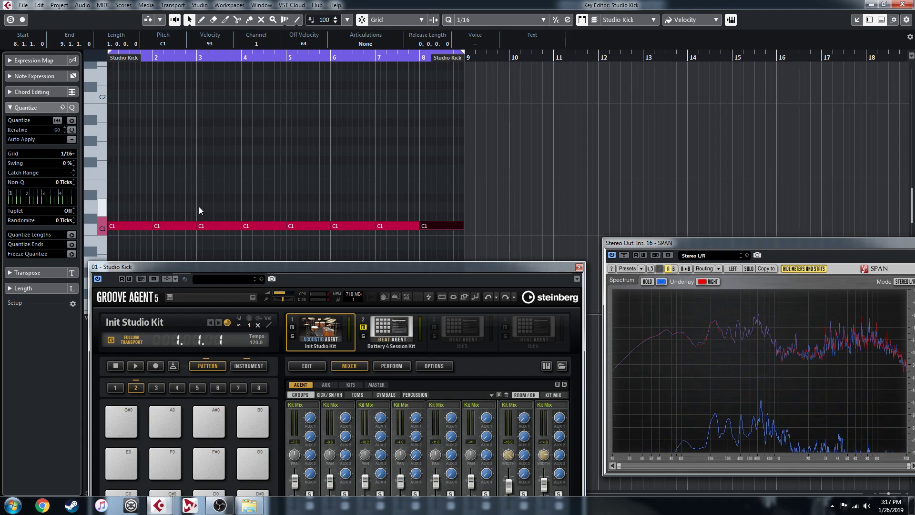
Shape the eight C1 notes' velocities into a rising ramp, from 3 on the first note to the maximum on the last.
click(579, 267)
drag(480, 219, 138, 245)
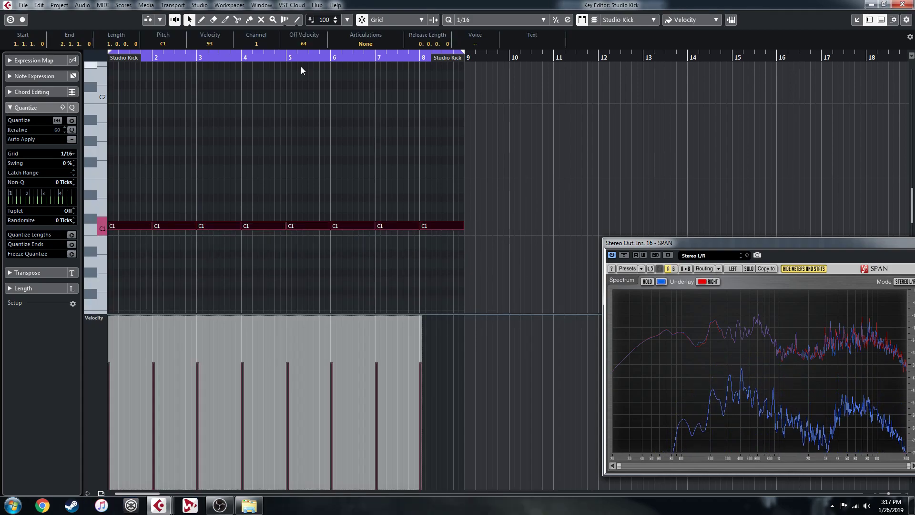
click(297, 20)
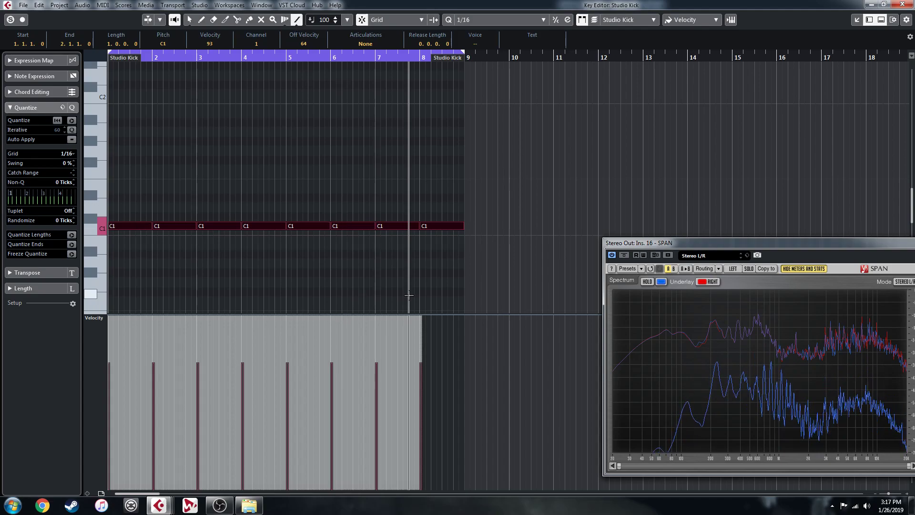
drag(410, 326, 109, 484)
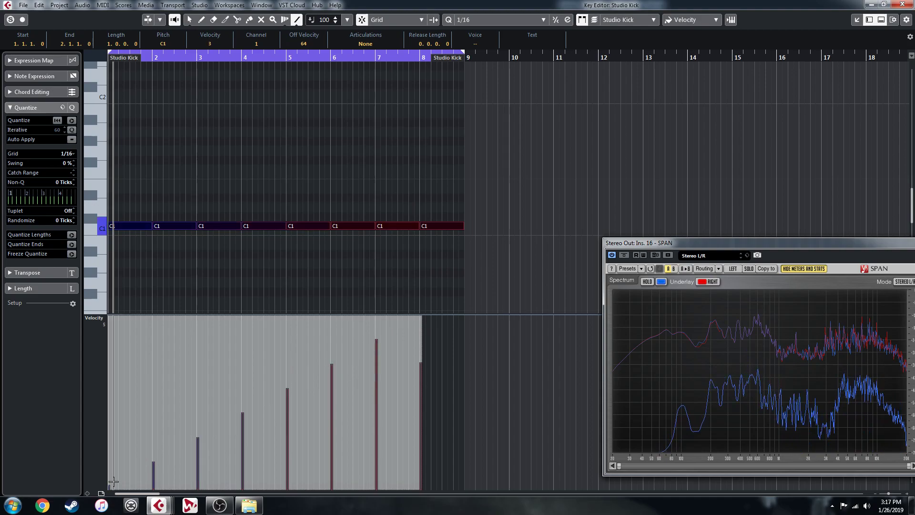
click(188, 19)
drag(430, 370, 426, 303)
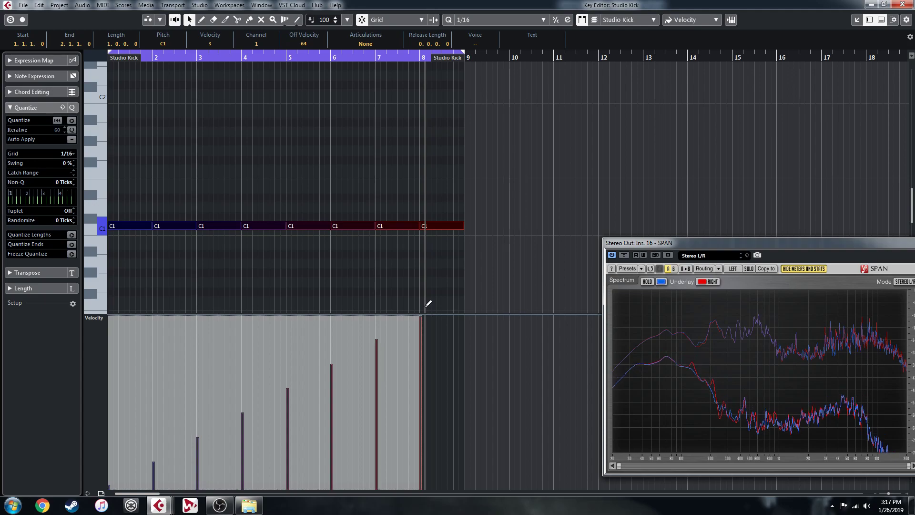
Close the Key Editor and split the Studio Kick part at every bar line into eight one-bar parts.
click(908, 5)
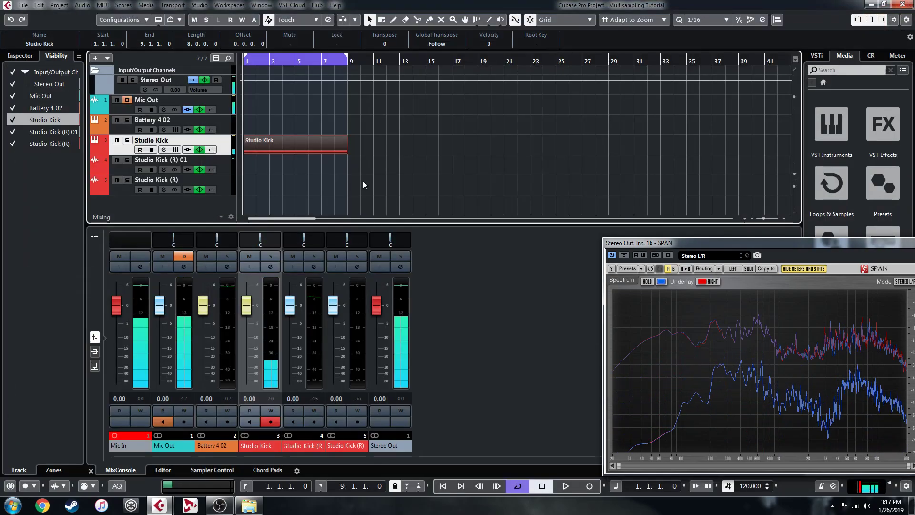
alt+click(257, 150)
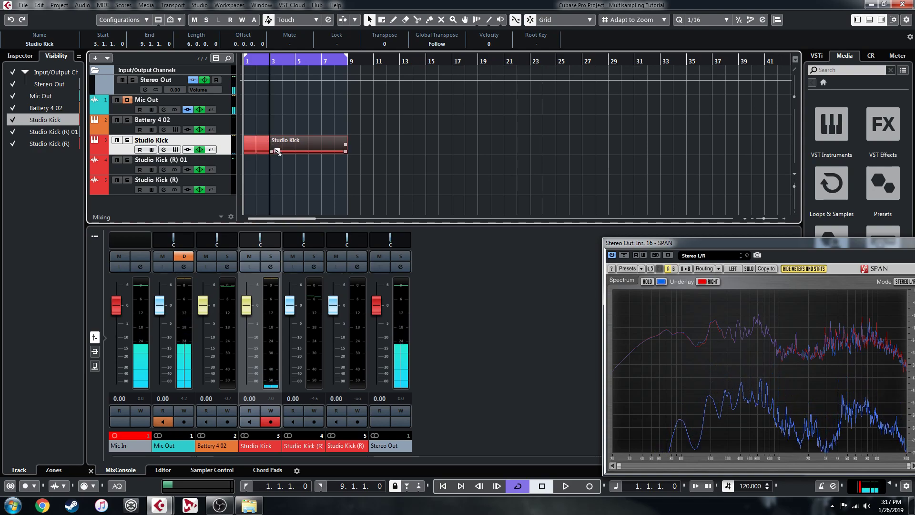
alt+click(269, 148)
alt+click(283, 149)
alt+click(296, 149)
alt+click(309, 148)
alt+click(322, 145)
alt+click(335, 145)
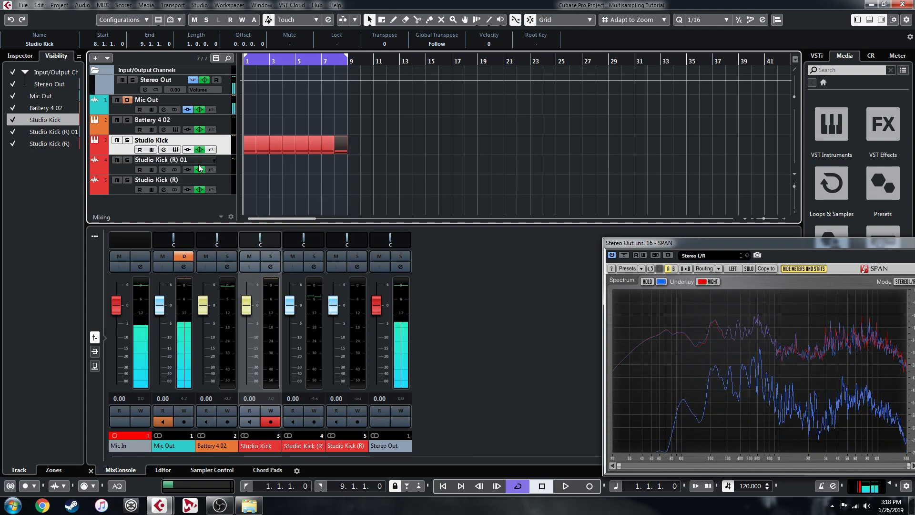
Open the Studio Kick track's instrument and select all eight one-bar MIDI parts in the project.
click(176, 149)
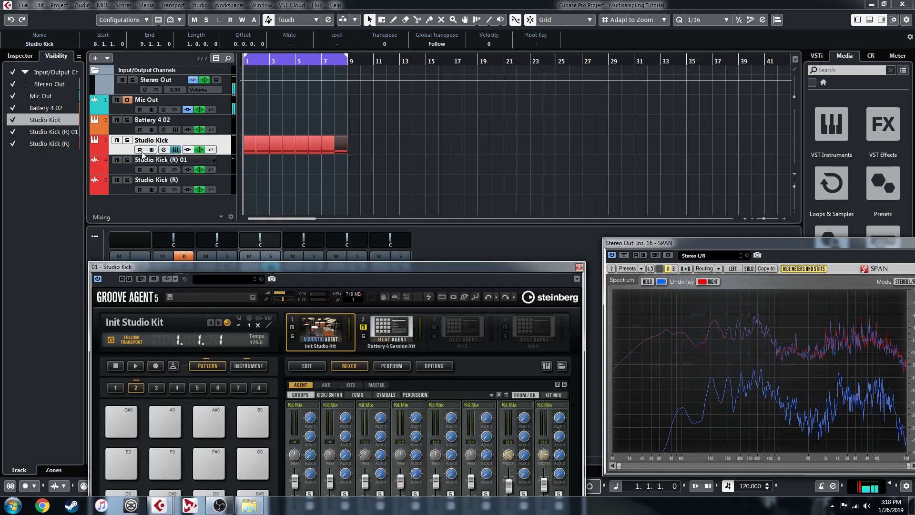
key(space)
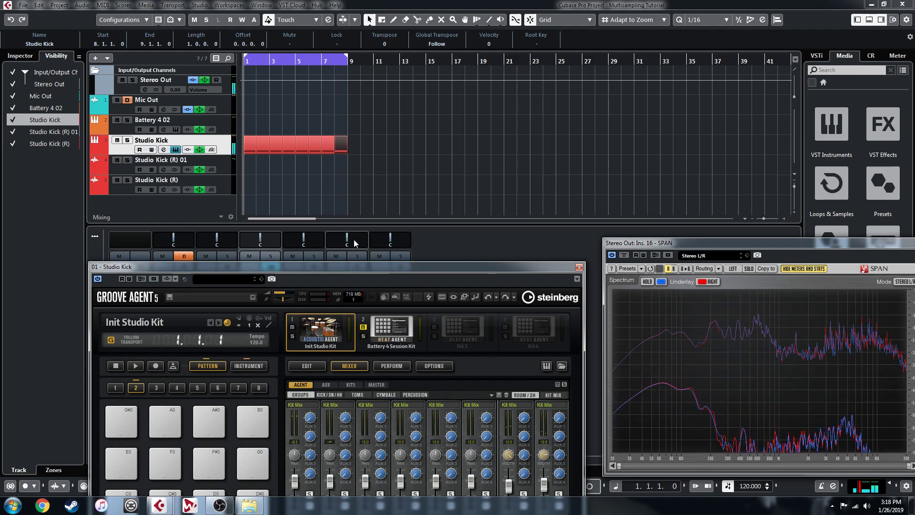
drag(377, 270, 397, 174)
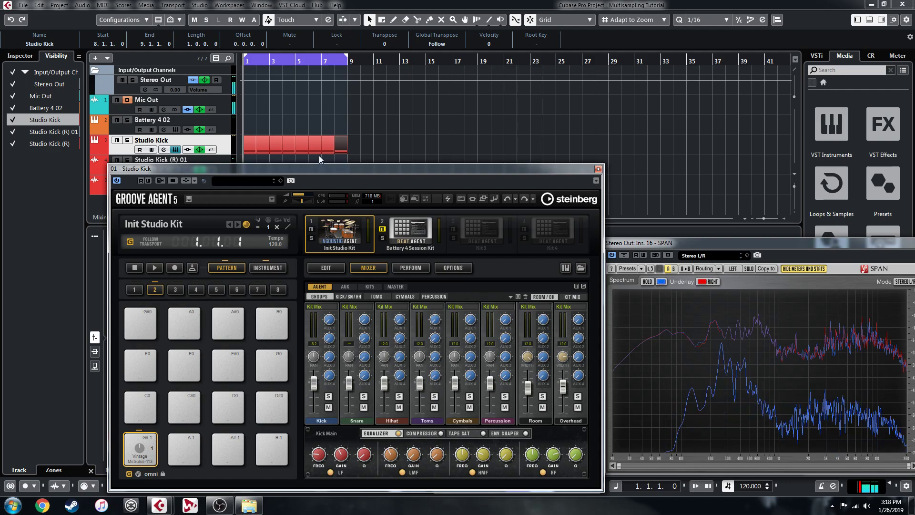
drag(298, 153, 316, 150)
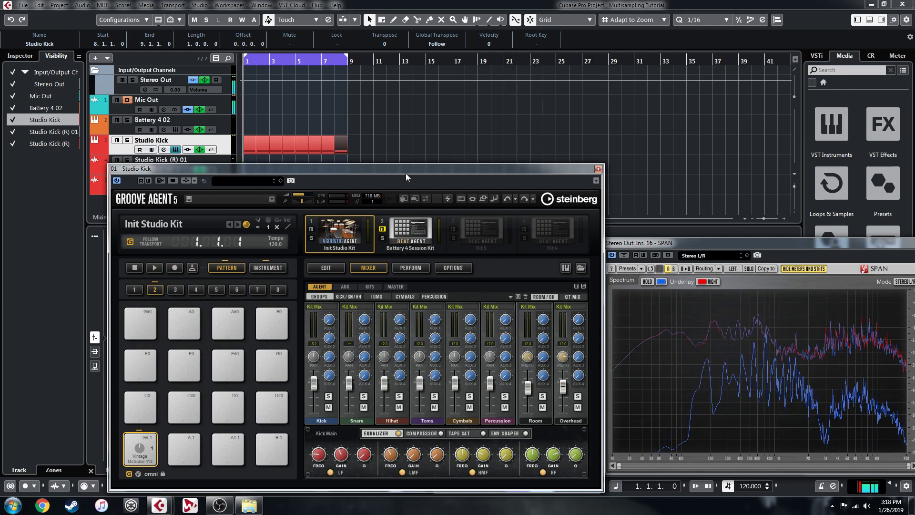
drag(372, 147, 246, 153)
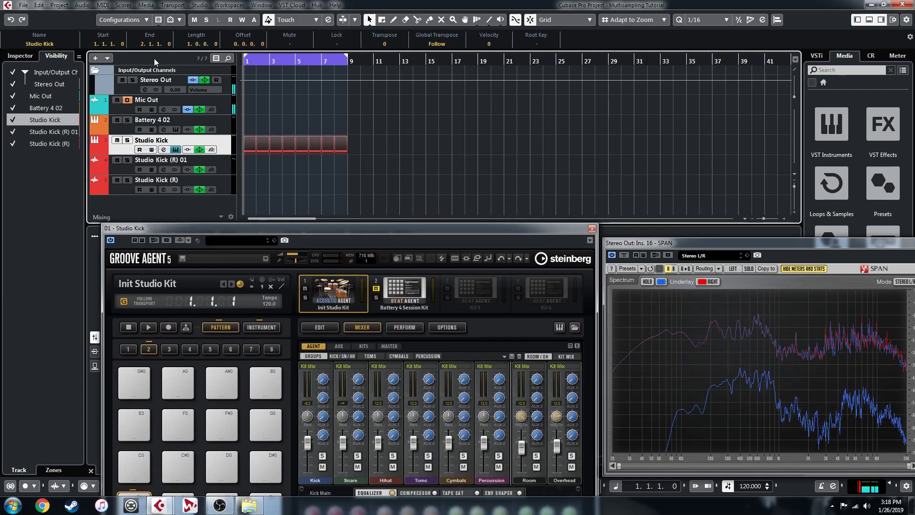
Open the Render in Place settings for the selected parts and set the file path to the Kicks folder in GA5 Resampled Kits.
click(38, 8)
mouse_move(70, 111)
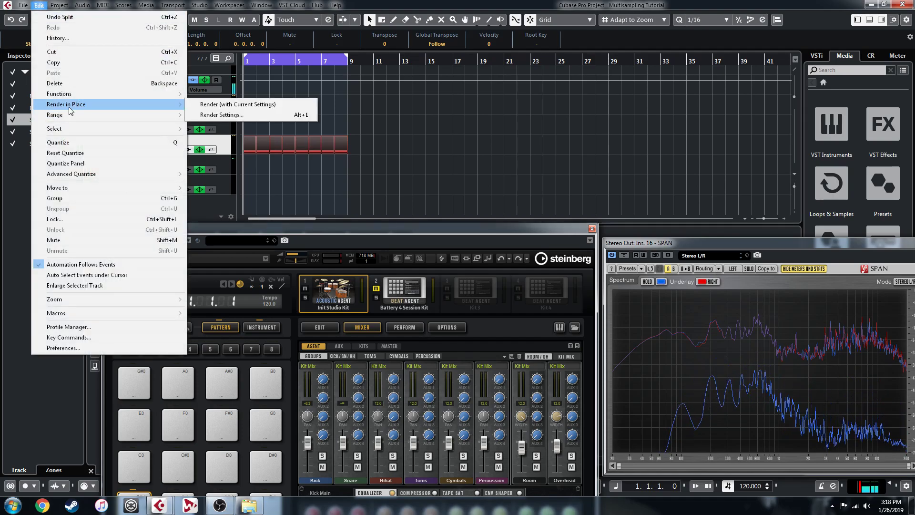
click(619, 141)
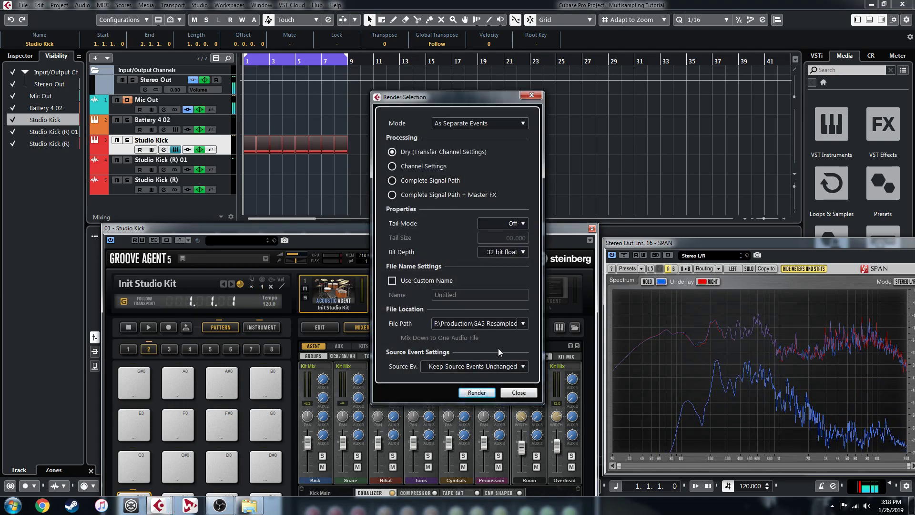
click(523, 324)
click(548, 334)
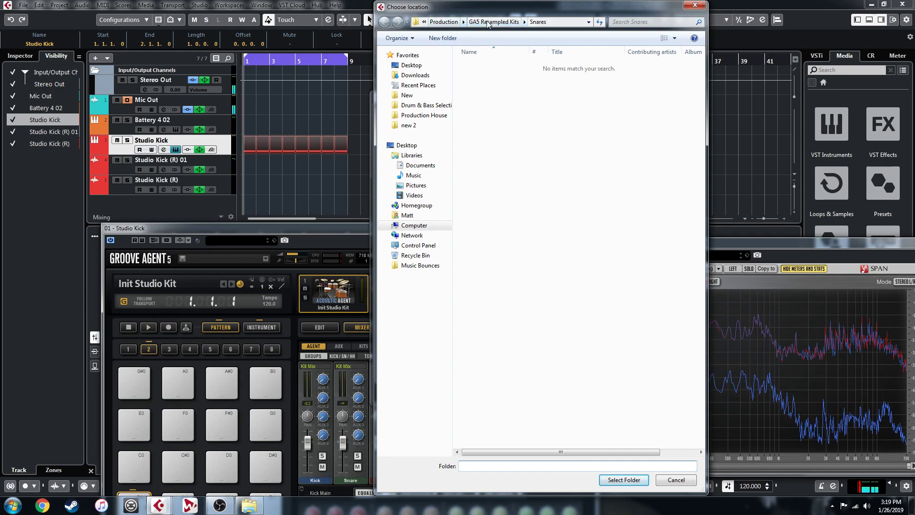
click(497, 21)
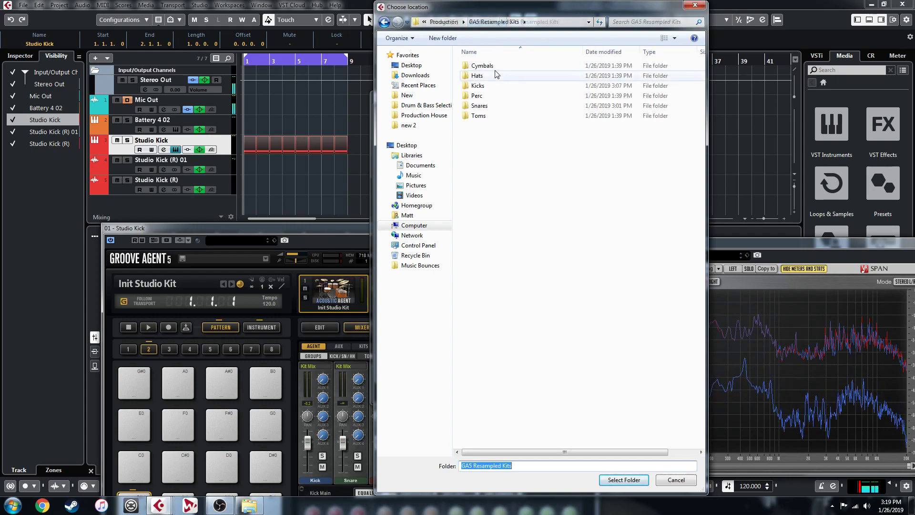
double_click(478, 88)
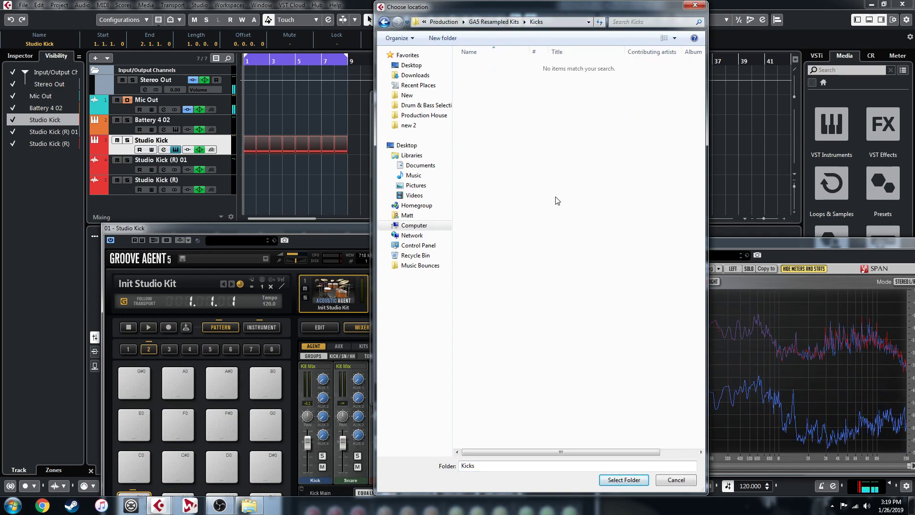
click(496, 21)
click(478, 86)
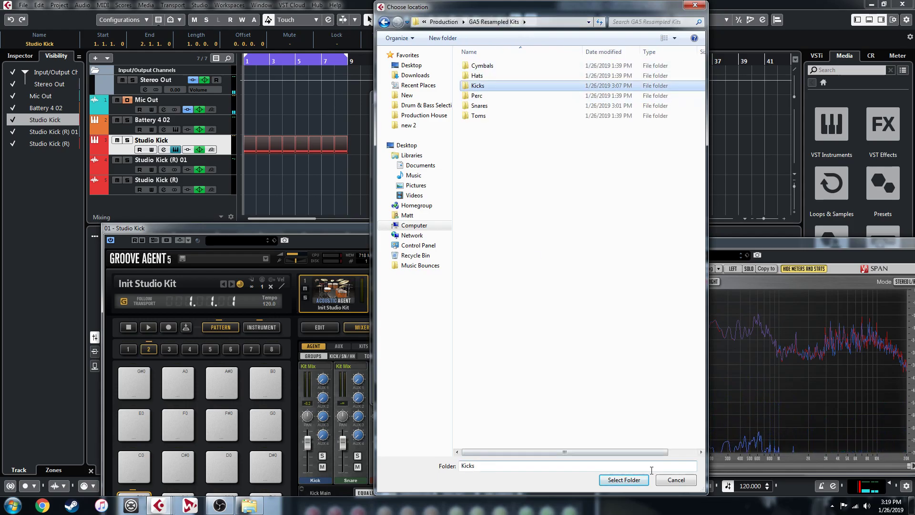
click(634, 482)
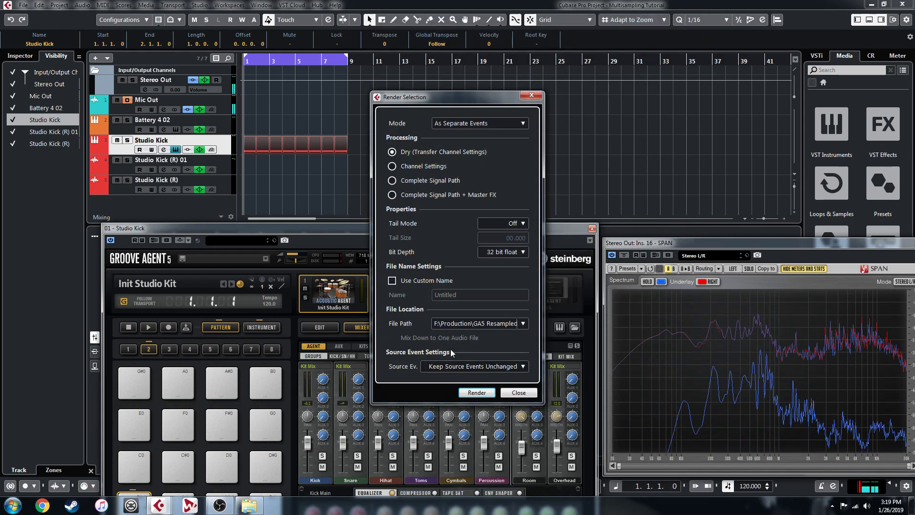
Enable a custom file name, enter Studio Kick, and render the parts as separate dry 32 bit float events.
click(394, 282)
click(460, 295)
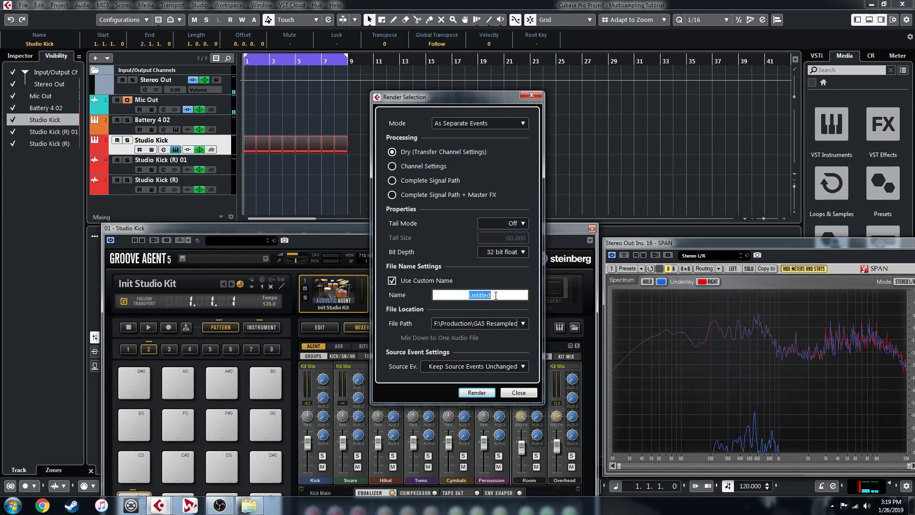
text(Kick)
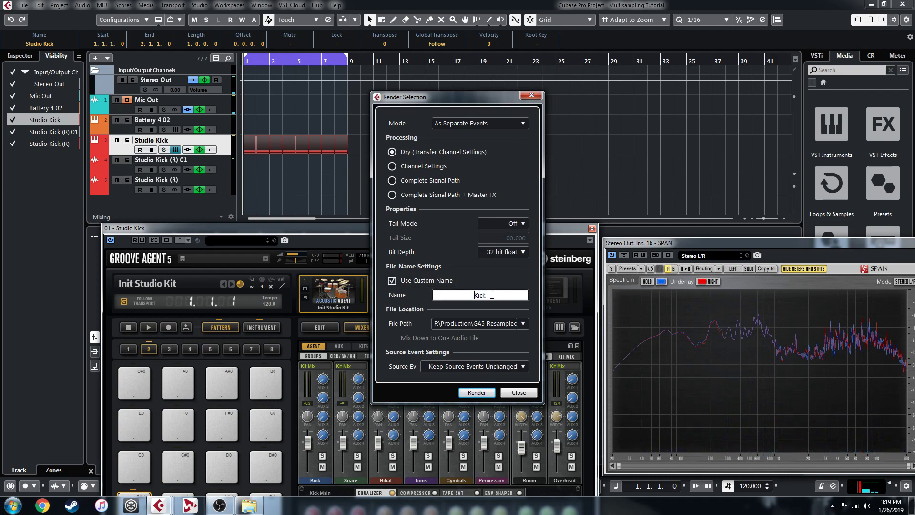
text(Studio)
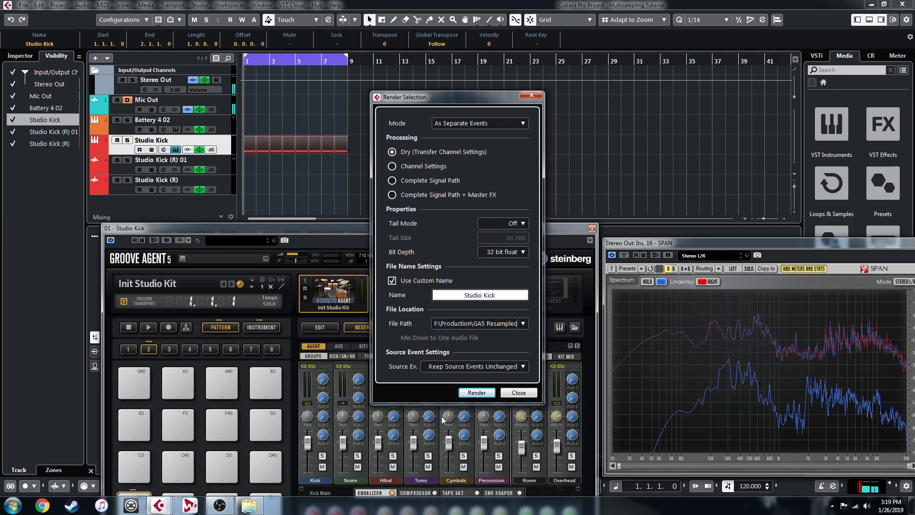
click(477, 392)
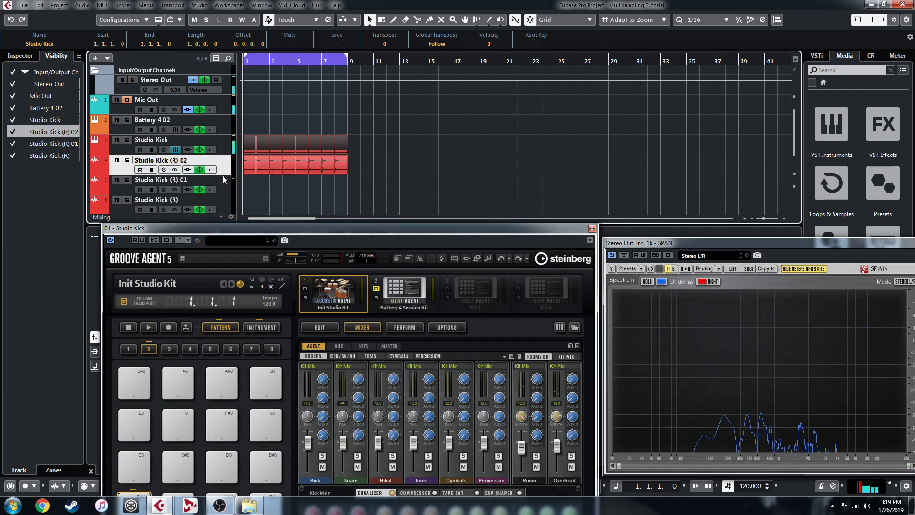
Examine the waveforms of the eight rendered kick events on the Studio Kick (R) 02 track at different magnifications.
drag(222, 175, 223, 212)
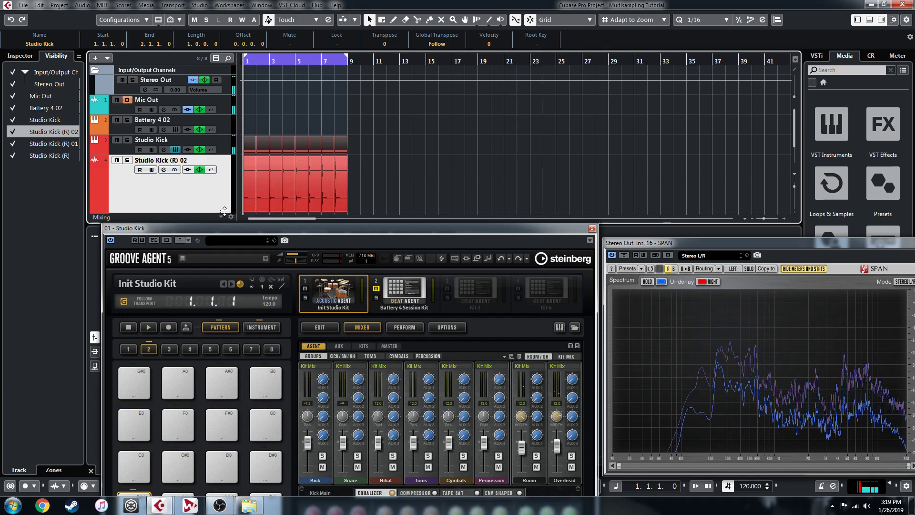
key(h)
key(h)
key(h)
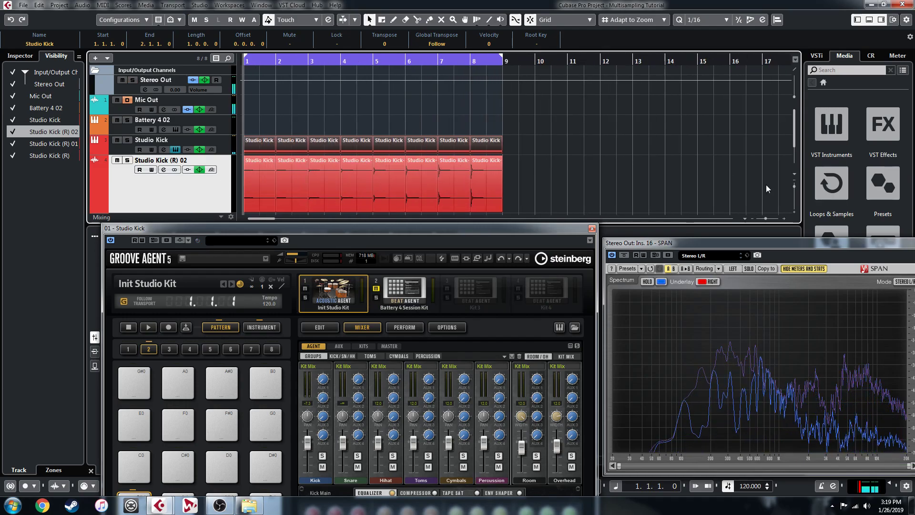
click(793, 188)
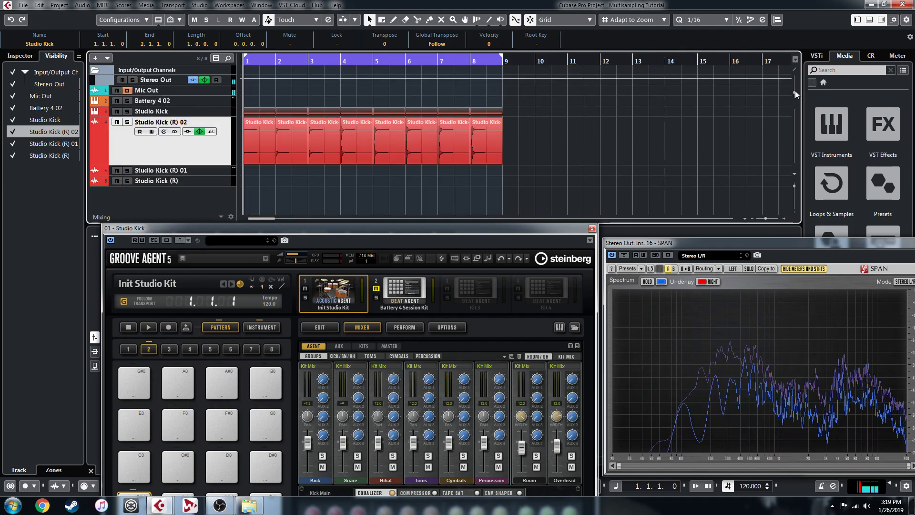
key(h)
key(h)
key(h)
key(h)
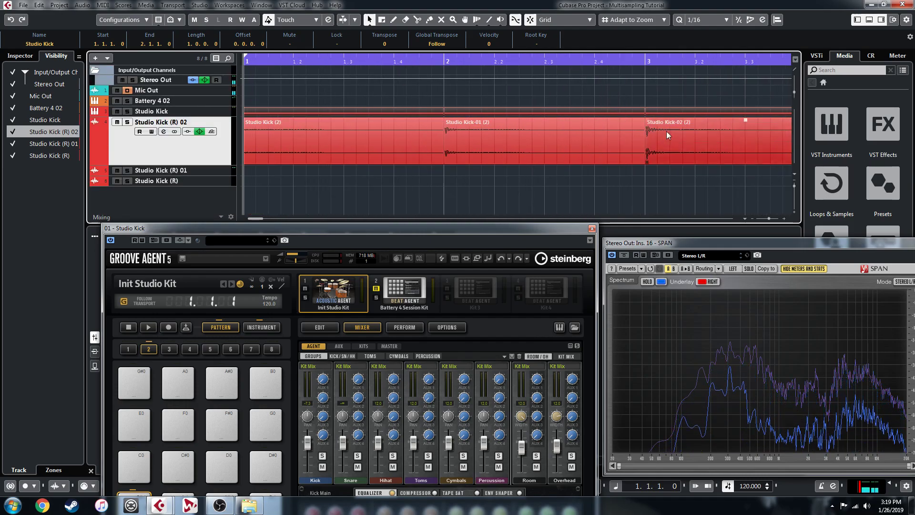
key(g)
key(g)
key(g)
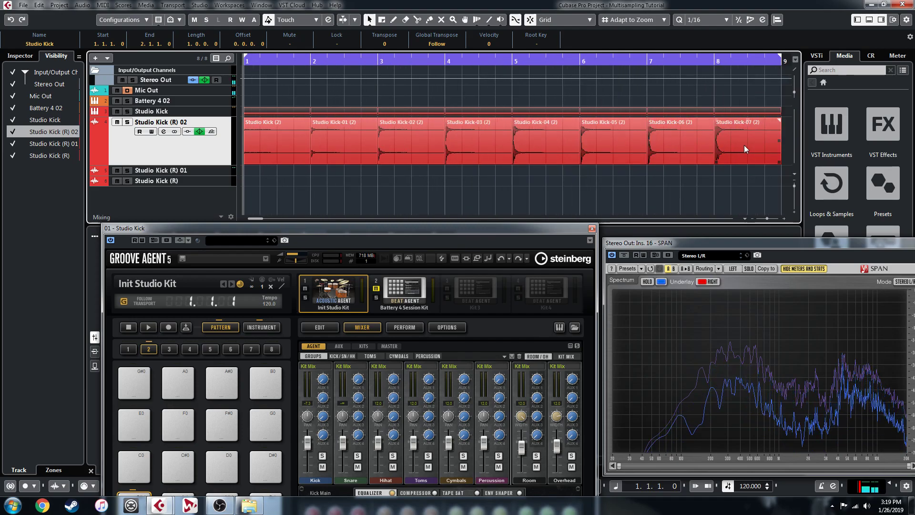
key(g)
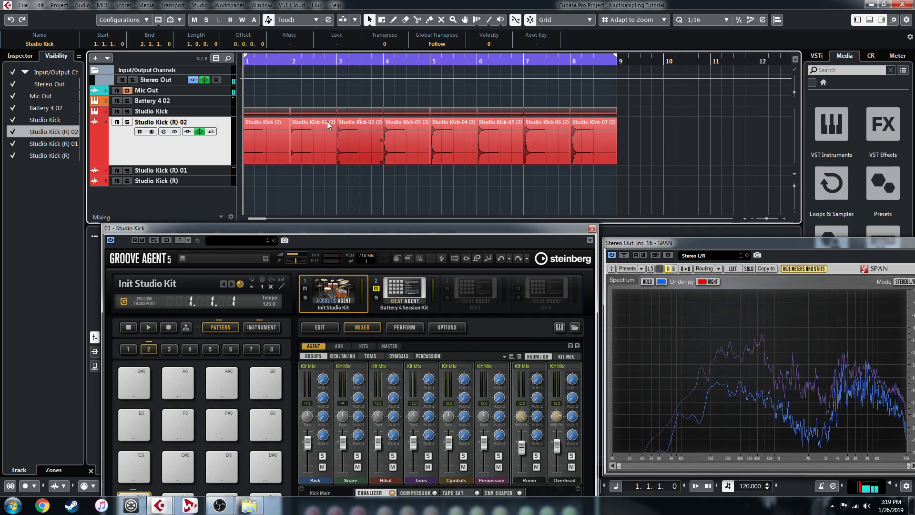
click(794, 187)
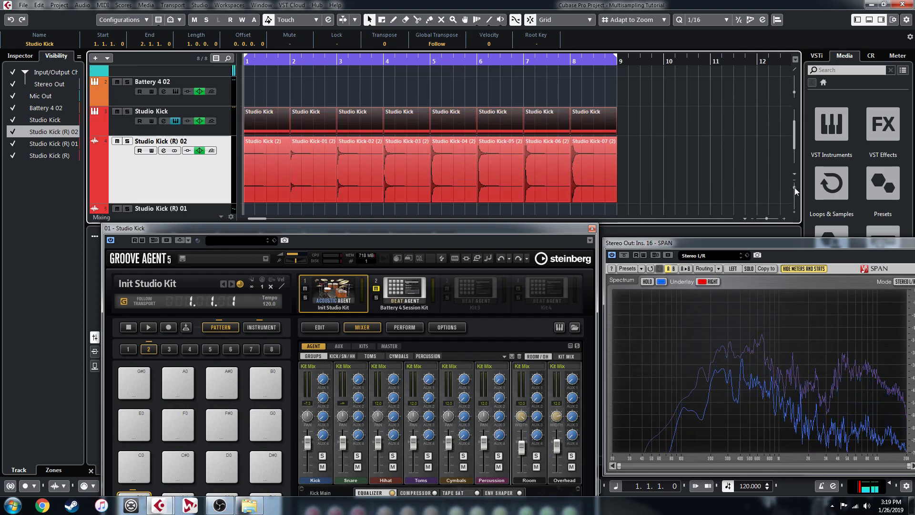
Transpose the notes in all eight one-bar Studio Kick MIDI parts to D1 in the Key Editor.
drag(668, 124, 262, 116)
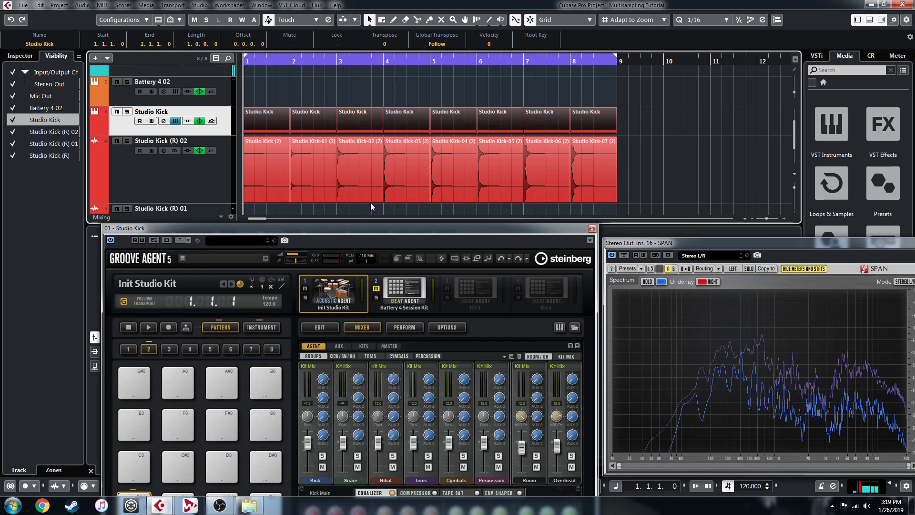
double_click(277, 119)
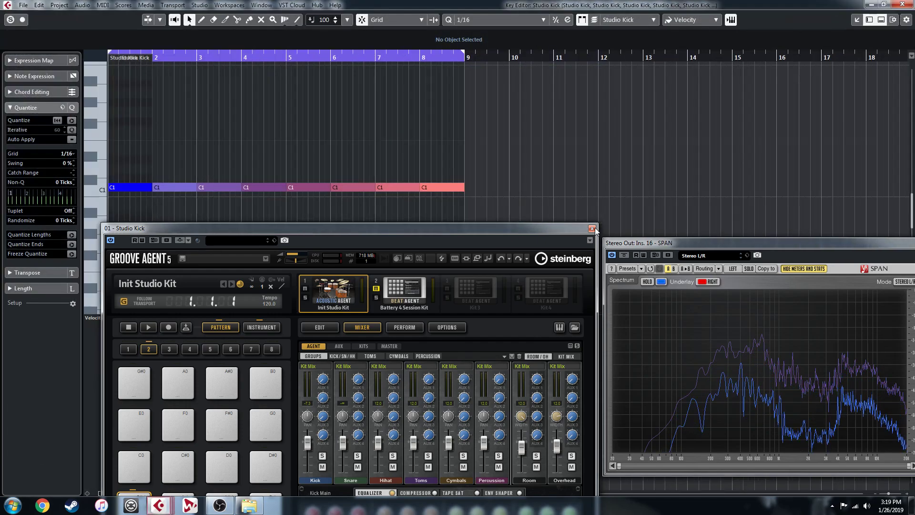
click(592, 229)
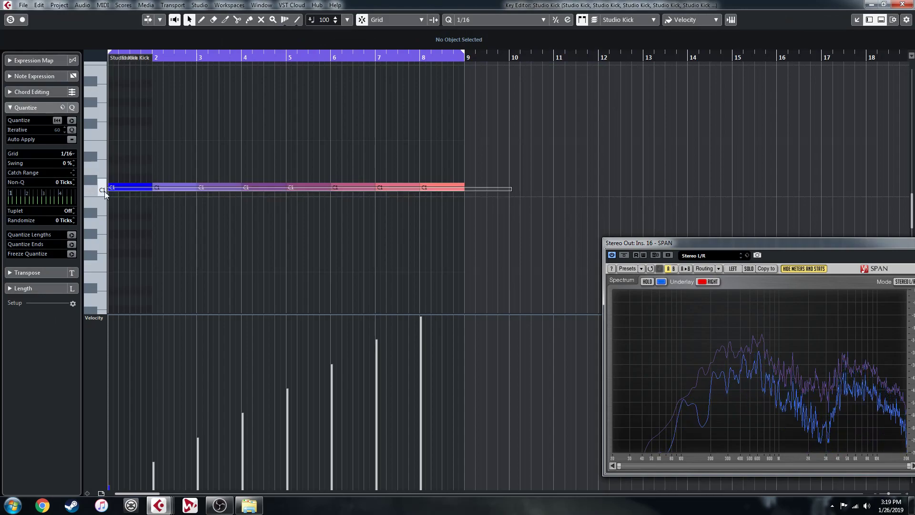
key(ctrl+a)
key(Up)
key(Up)
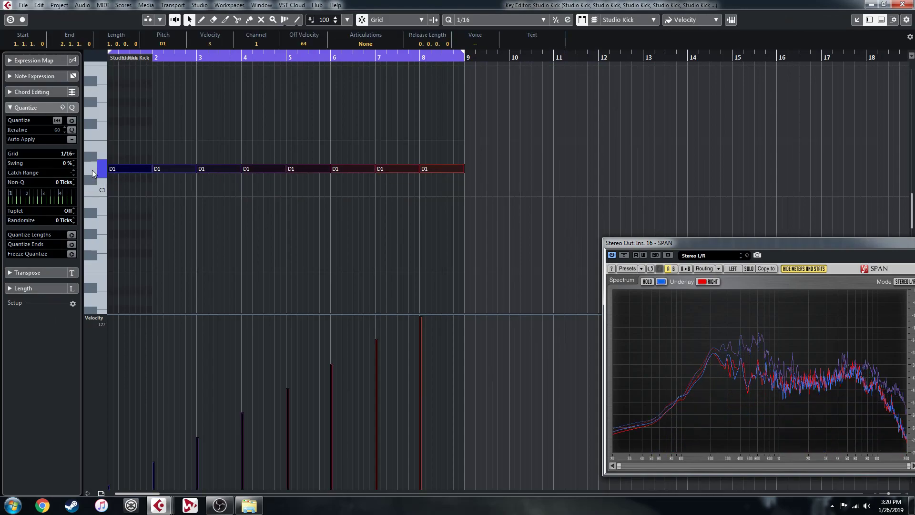
click(902, 5)
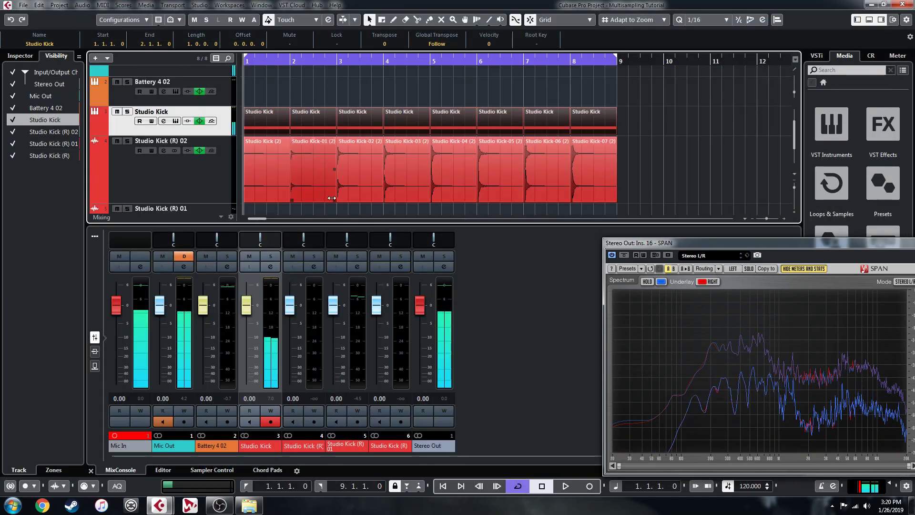
Remove the rendered kick events from the Studio Kick (R) 02 track and open the Render in Place settings for all eight MIDI parts.
click(265, 180)
key(ctrl+z)
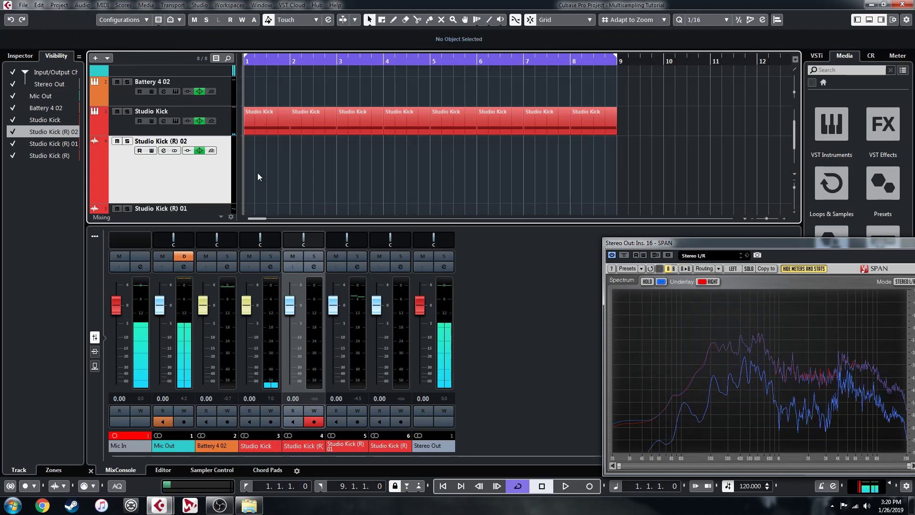
click(120, 121)
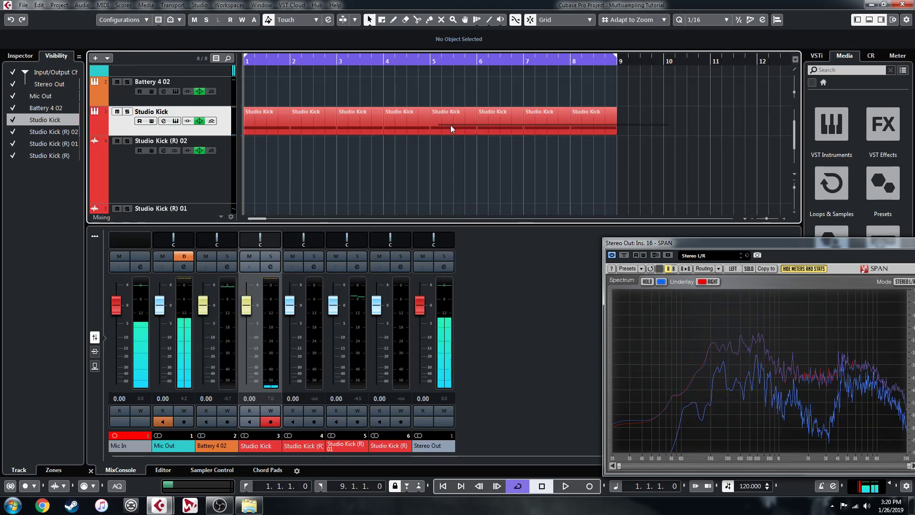
click(273, 123)
drag(272, 123, 275, 125)
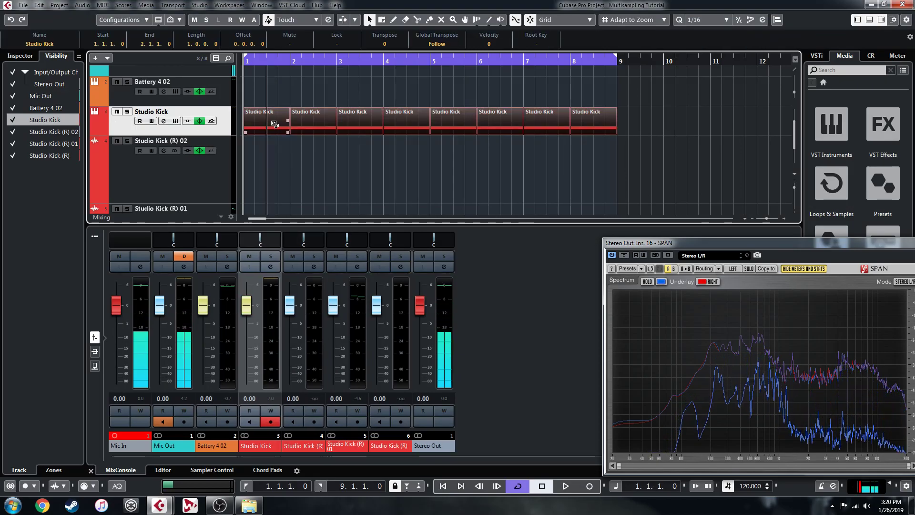
key(alt+shift+r)
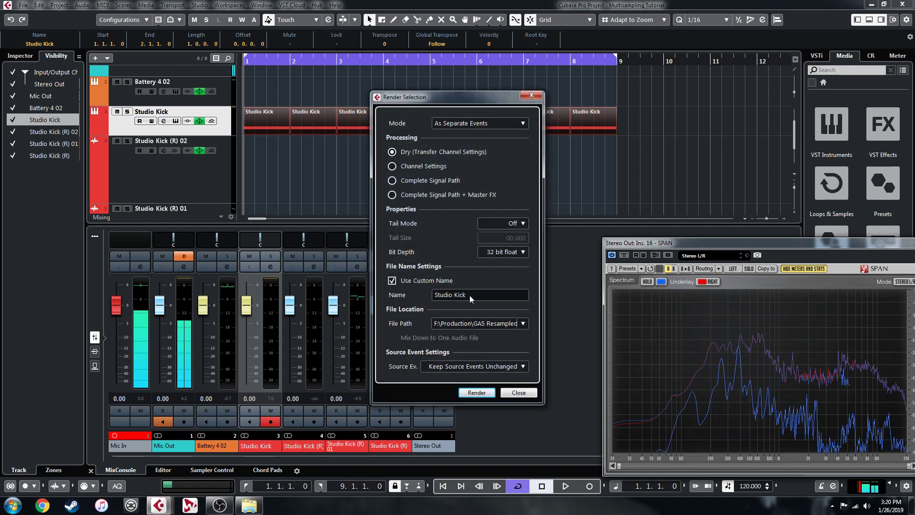
Set the file path to the Snares folder in GA5 Resampled Kits and render the parts as separate events named Studio Snare.
click(528, 324)
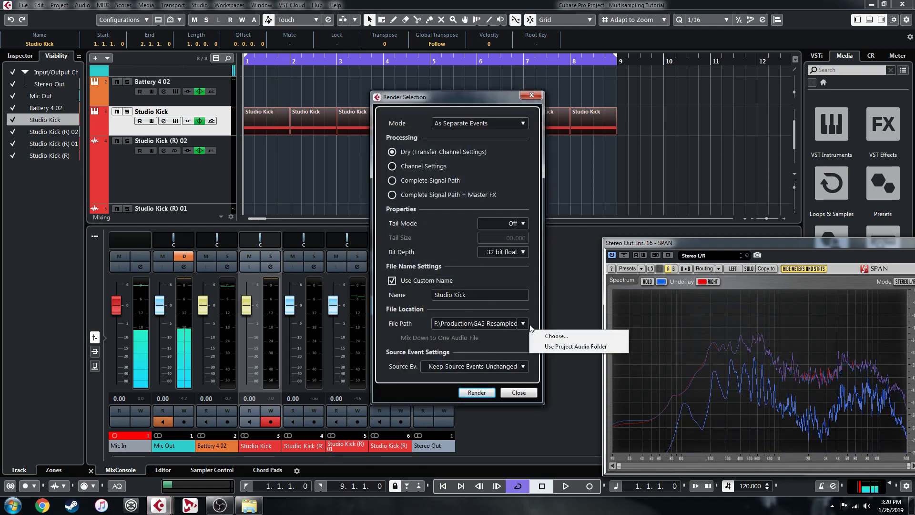
click(571, 336)
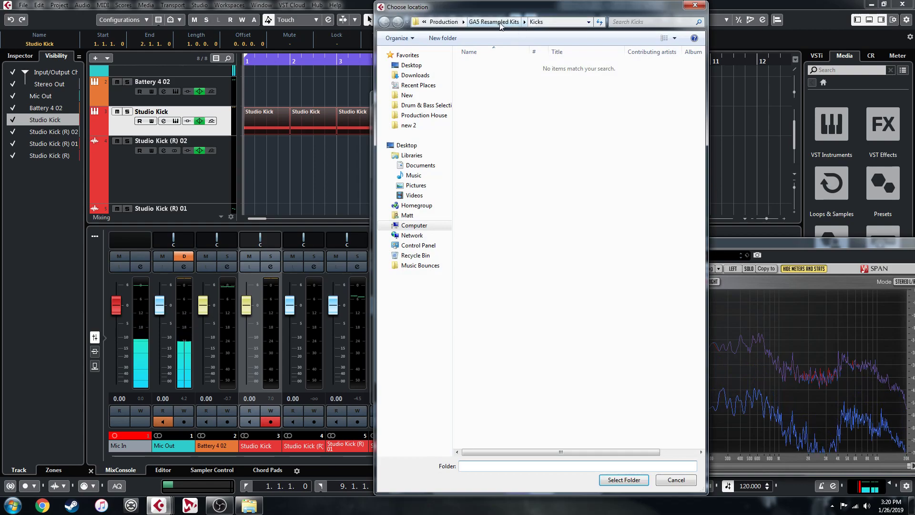
click(477, 107)
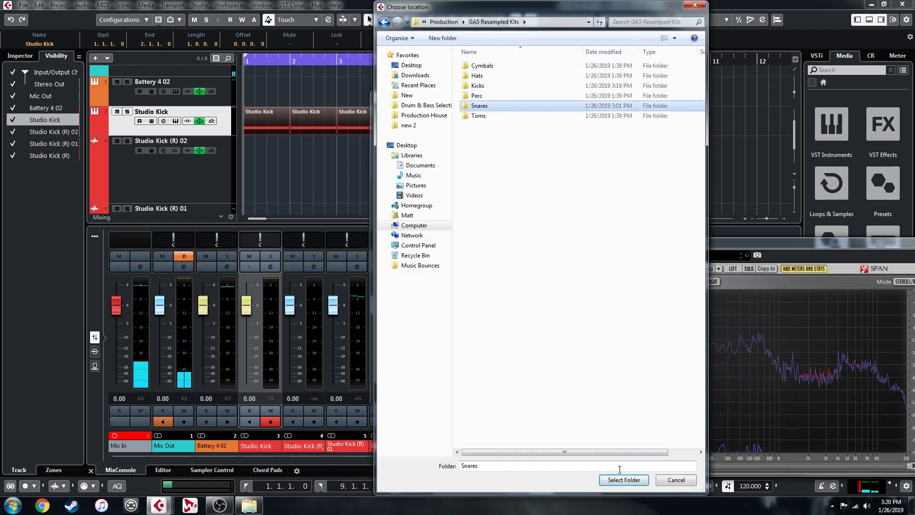
click(631, 480)
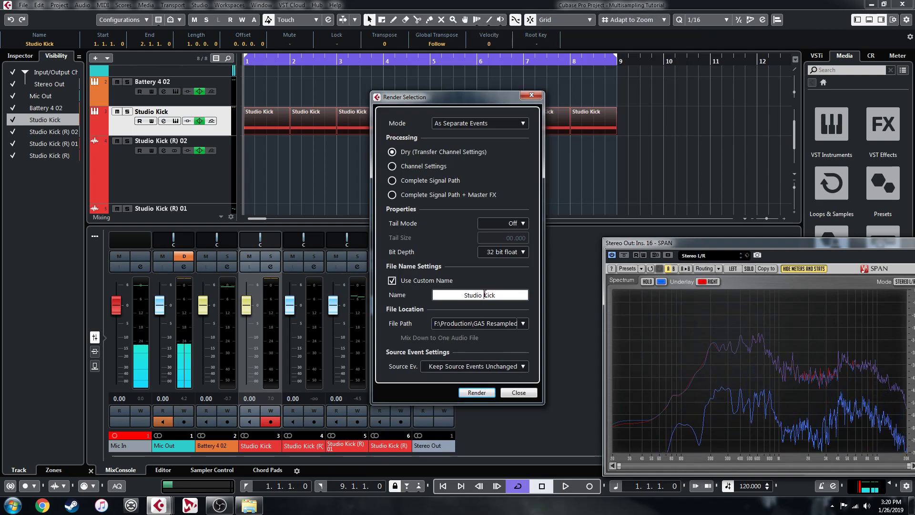
text(Sna)
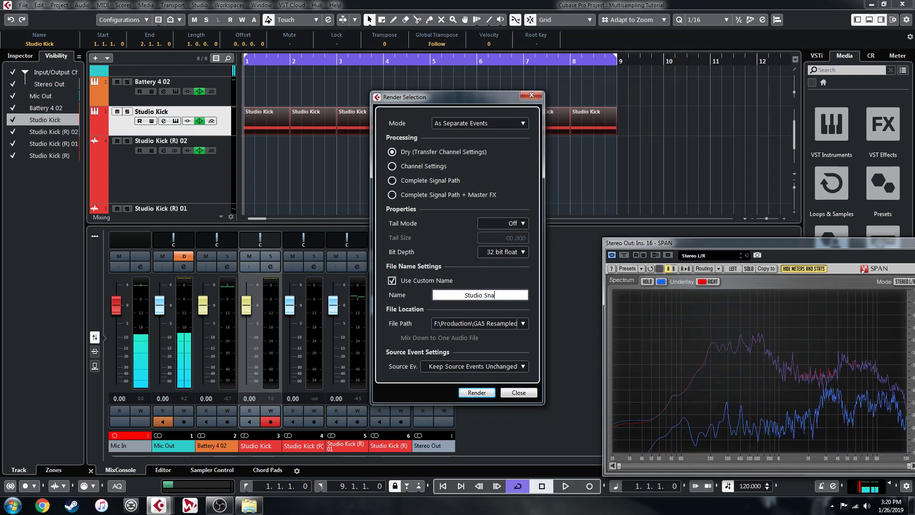
click(477, 393)
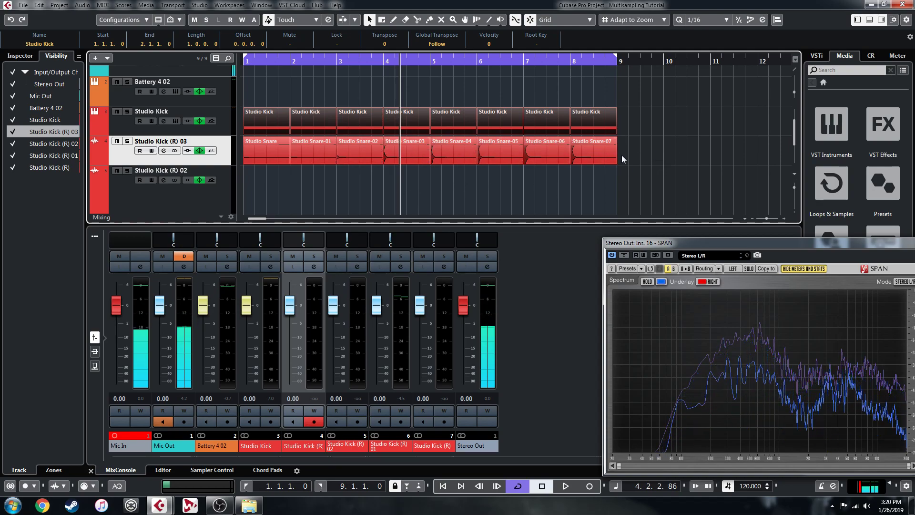
Delete all Studio Kick MIDI parts except the first, and lengthen that part and its D1 note to eight bars.
click(309, 122)
key(Delete)
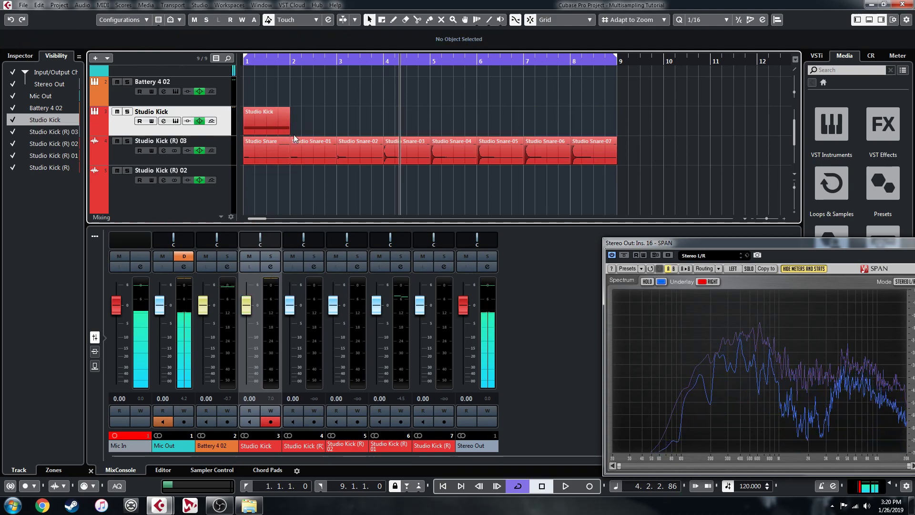
drag(289, 132, 619, 136)
double_click(316, 119)
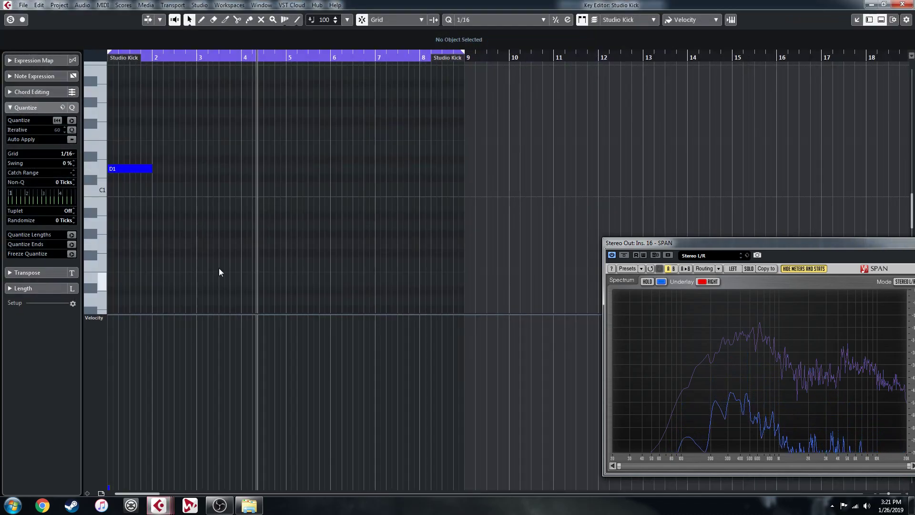
drag(152, 169, 462, 217)
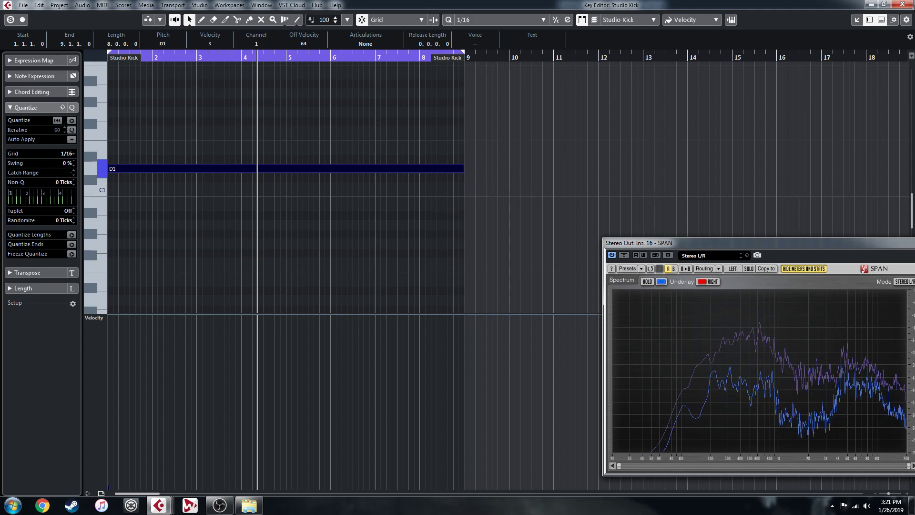
click(907, 6)
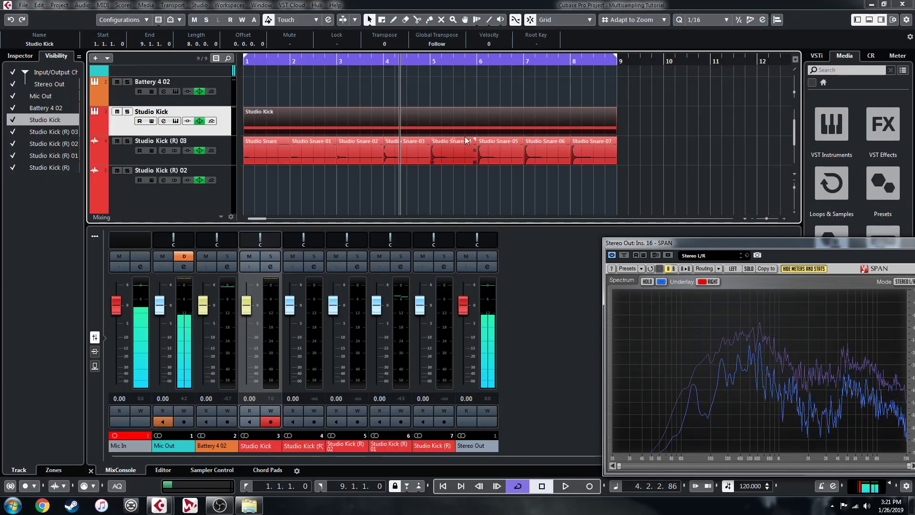
Duplicate the eight-bar Studio Kick part seven times in succession and set the locators around all eight parts.
key(g)
key(g)
key(g)
key(g)
key(g)
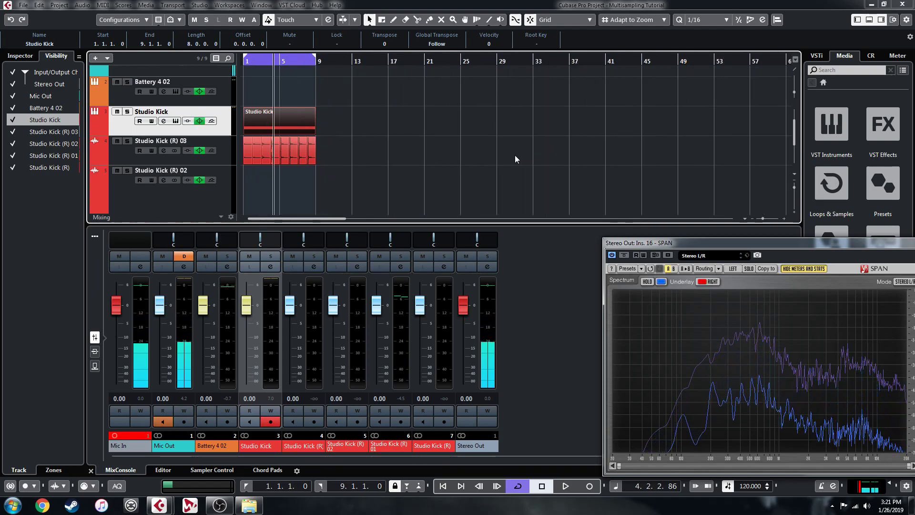
key(ctrl+d)
key(ctrl+d)
key(ctrl+d)
key(ctrl+d)
key(ctrl+d)
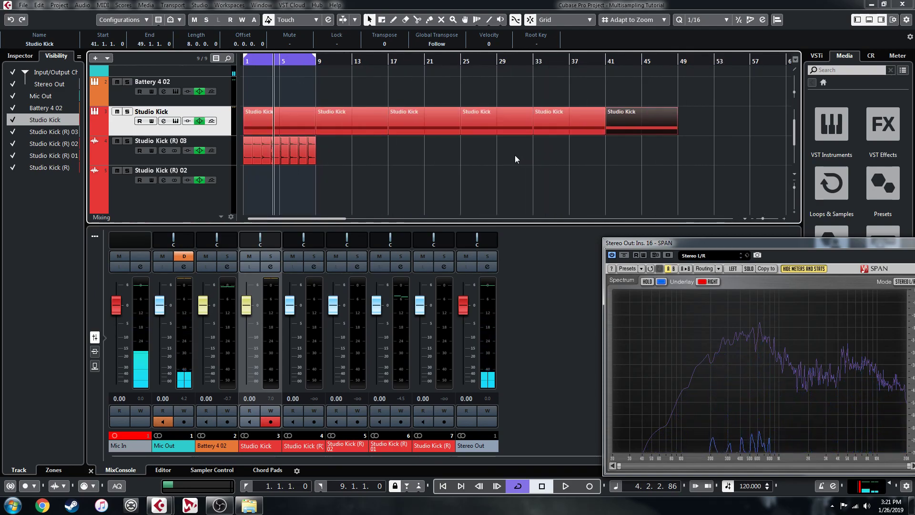
key(ctrl+d)
key(ctrl+d)
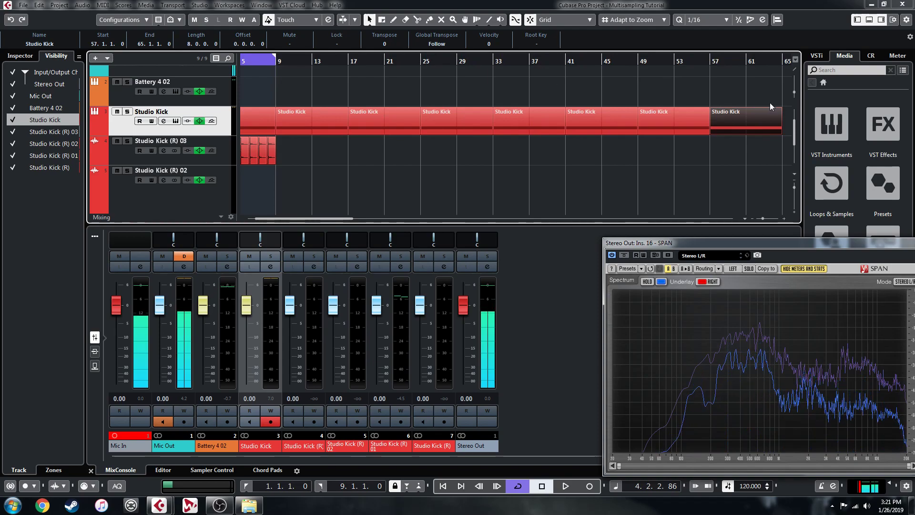
drag(744, 94, 257, 116)
key(p)
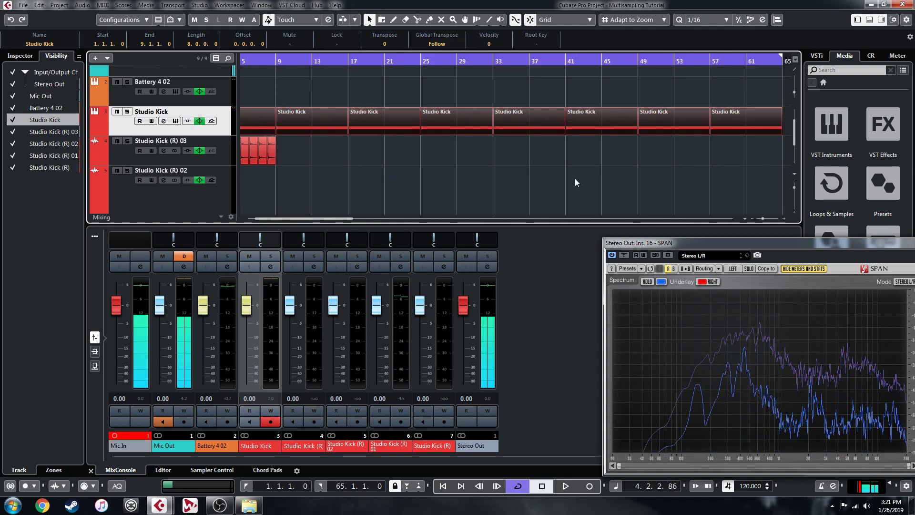
Delete the rendered Studio Snare events from the Studio Kick (R) 03 track.
key(g)
key(g)
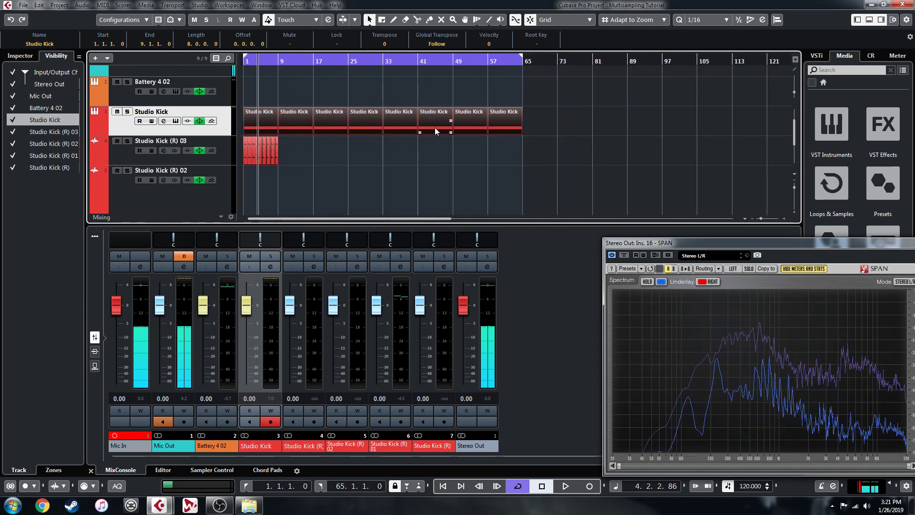
drag(299, 147, 230, 160)
key(Delete)
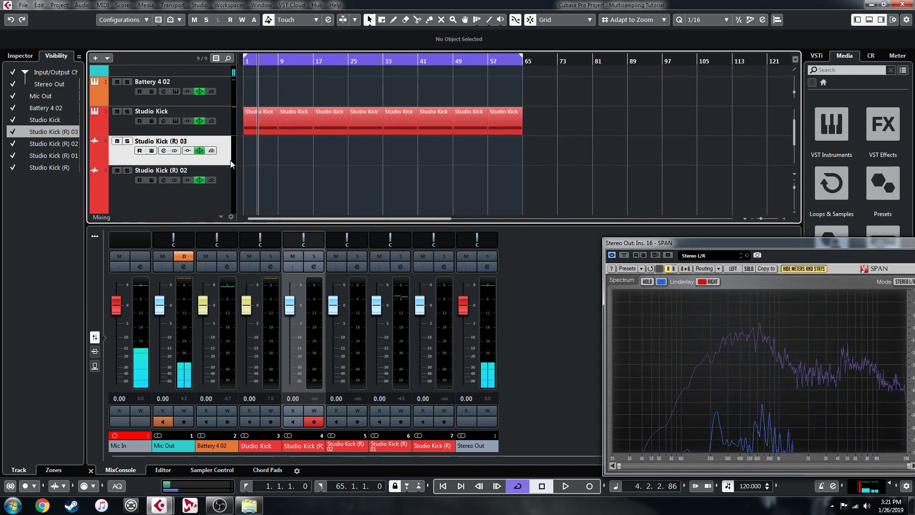
Select the D1 notes of all eight parts in the Key Editor and draw a rising linear velocity ramp that ends at 126.
click(257, 123)
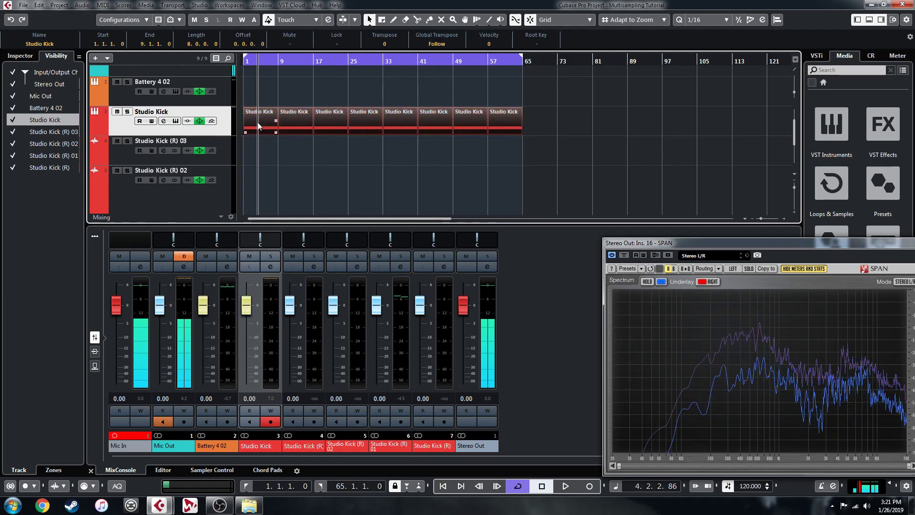
double_click(258, 122)
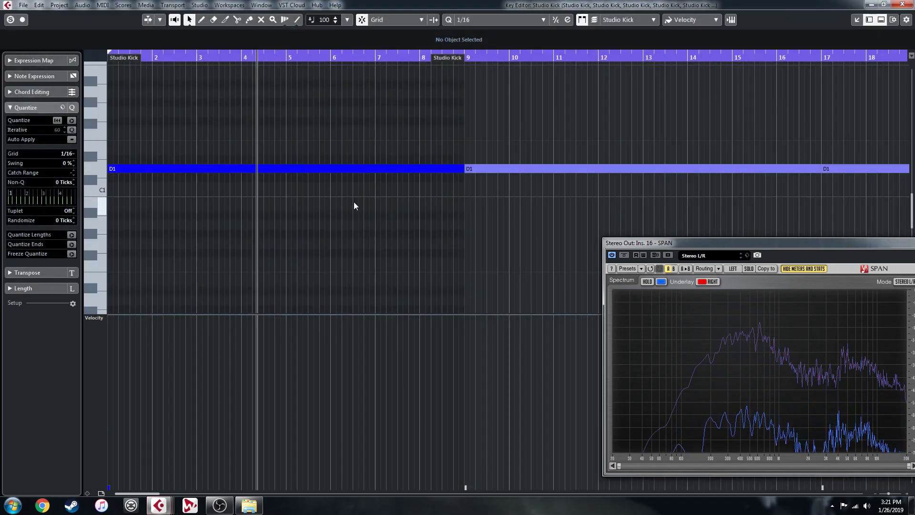
key(g)
key(g)
key(g)
key(g)
key(g)
key(g)
key(g)
key(g)
key(g)
key(g)
key(g)
key(g)
key(g)
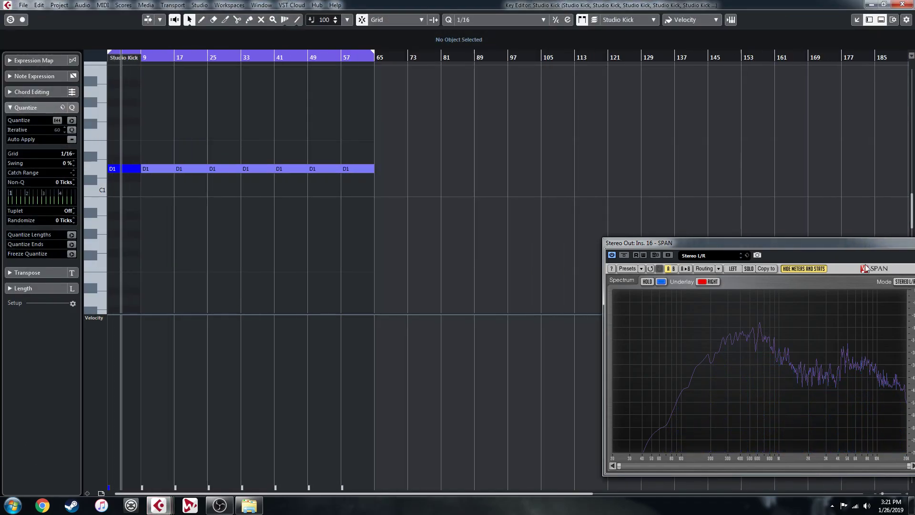
key(h)
key(h)
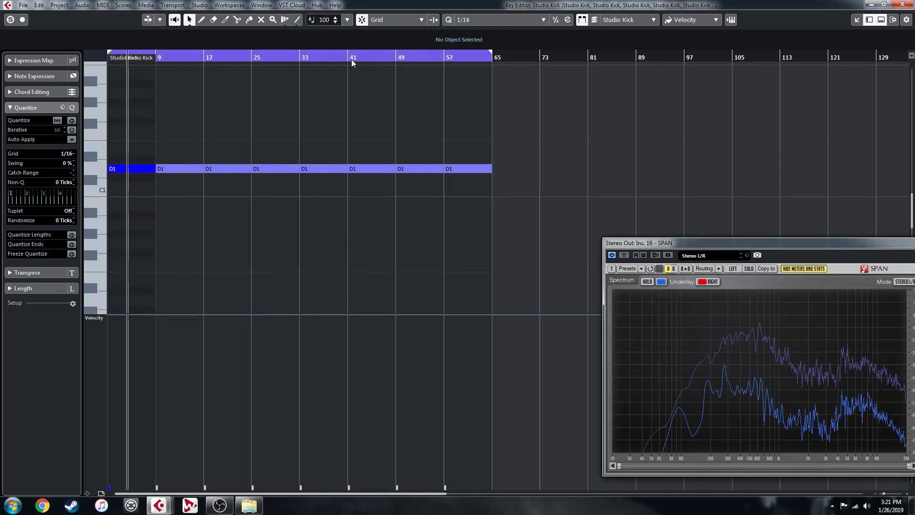
drag(507, 159, 123, 178)
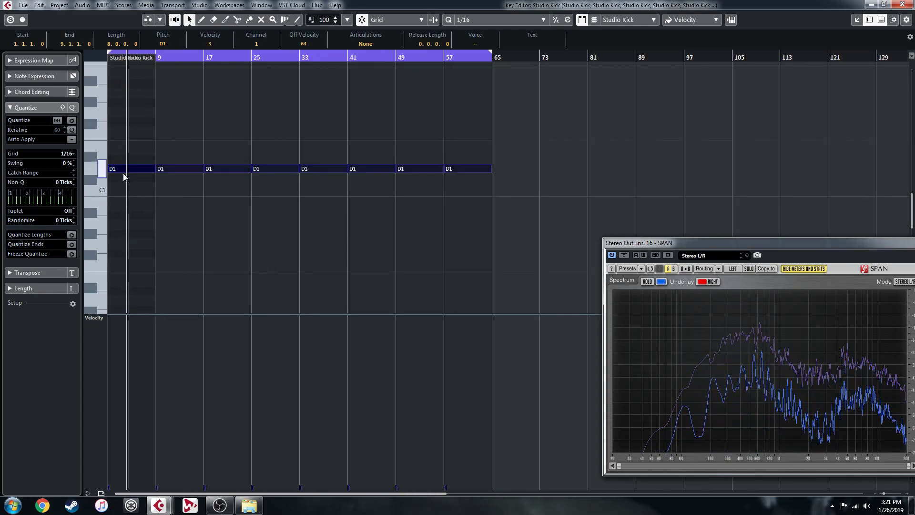
click(298, 21)
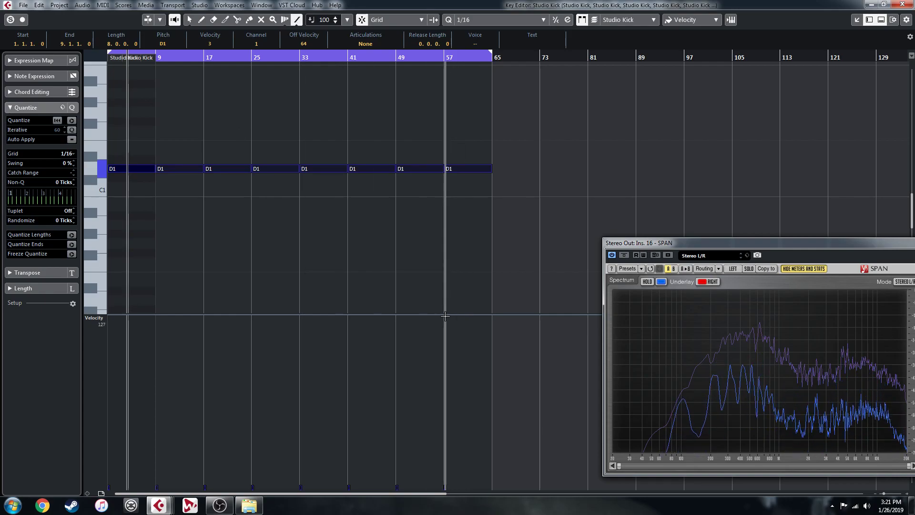
drag(444, 316, 107, 486)
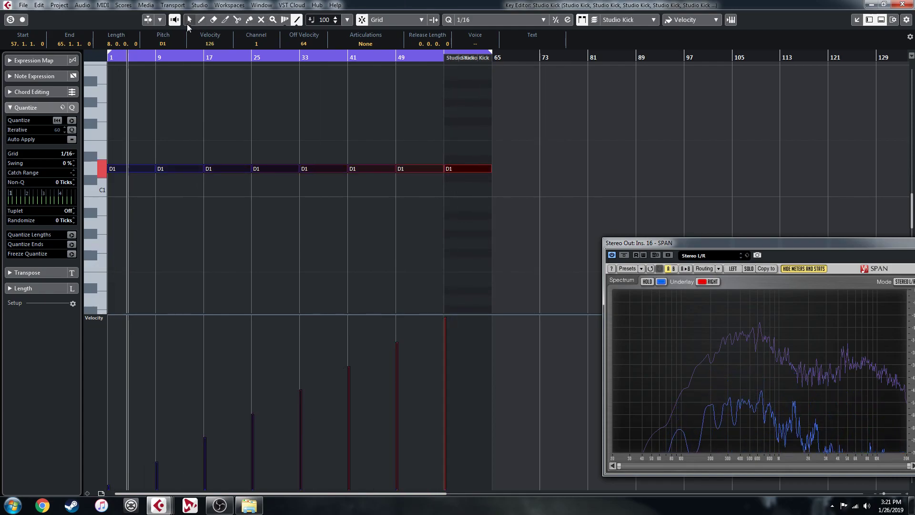
click(189, 20)
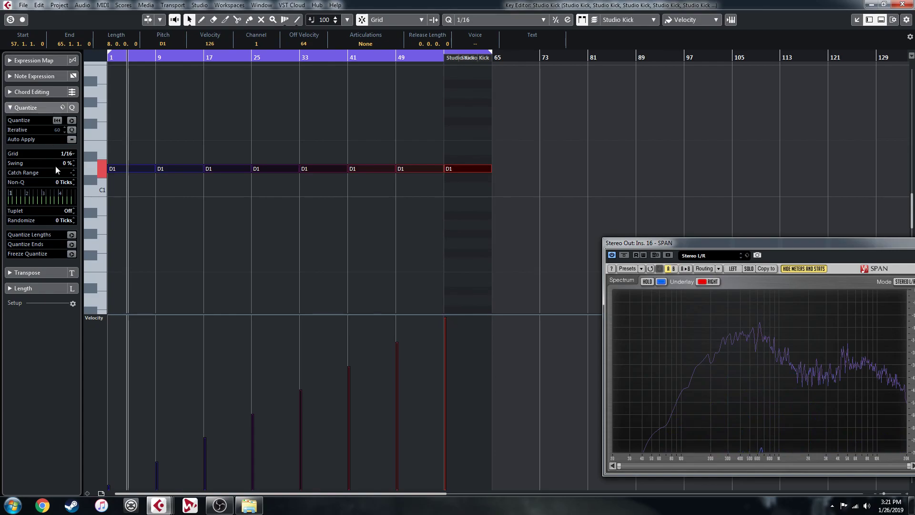
Transpose the eight eight-bar notes up to C#2.
drag(511, 165, 122, 181)
key(Up)
key(Up)
key(Up)
key(Up)
key(Up)
key(Up)
key(Up)
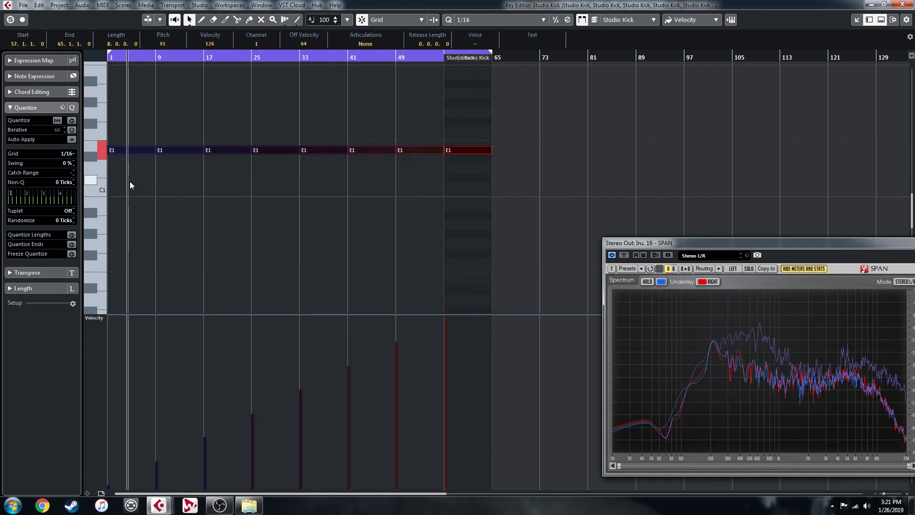
key(Up)
key(Up)
key(Up)
key(Up)
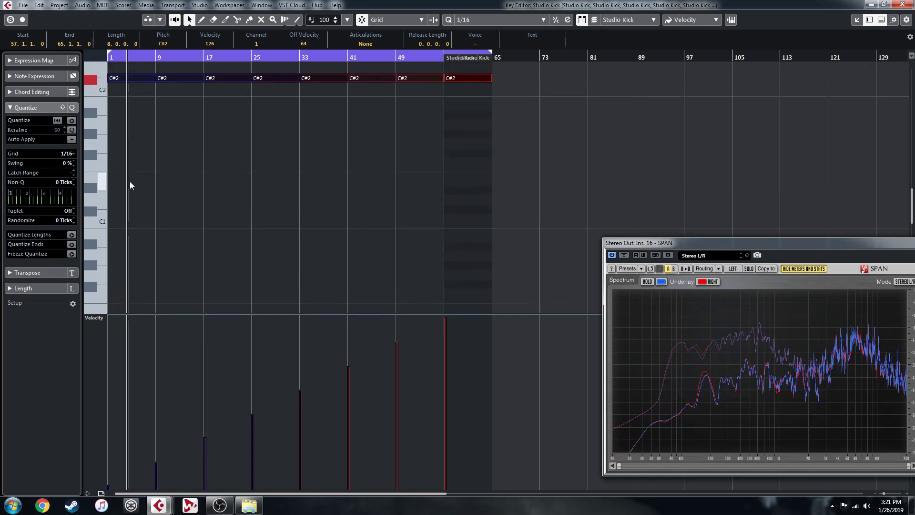
Close the Key Editor and audition the C#2 parts from bar 9 and from around bar 49, then stop playback.
click(902, 5)
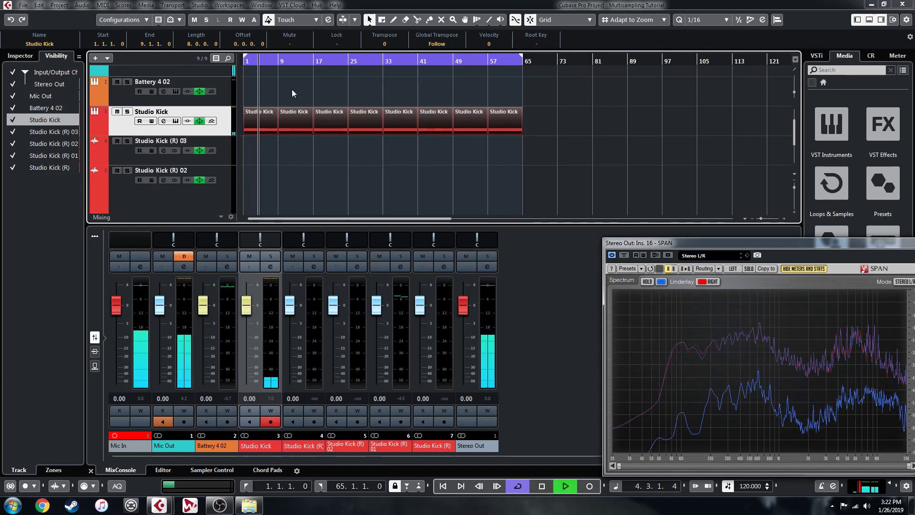
click(279, 61)
key(space)
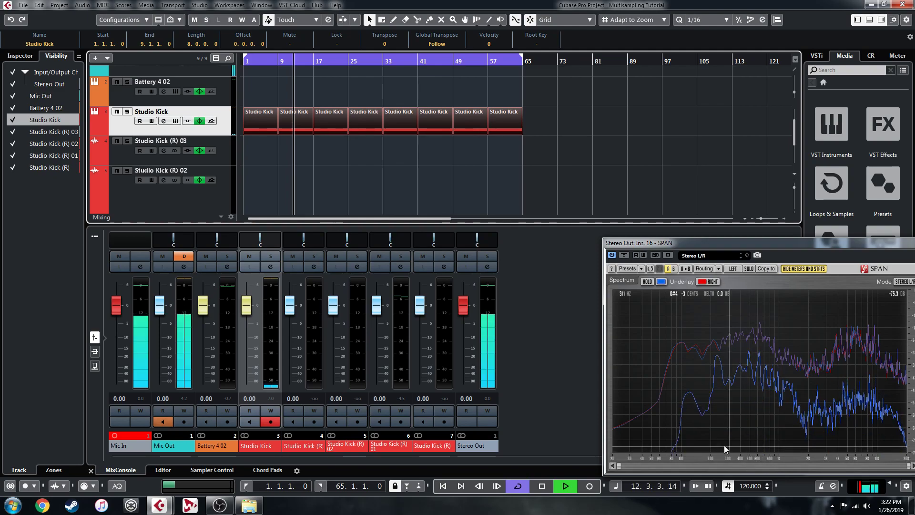
click(450, 62)
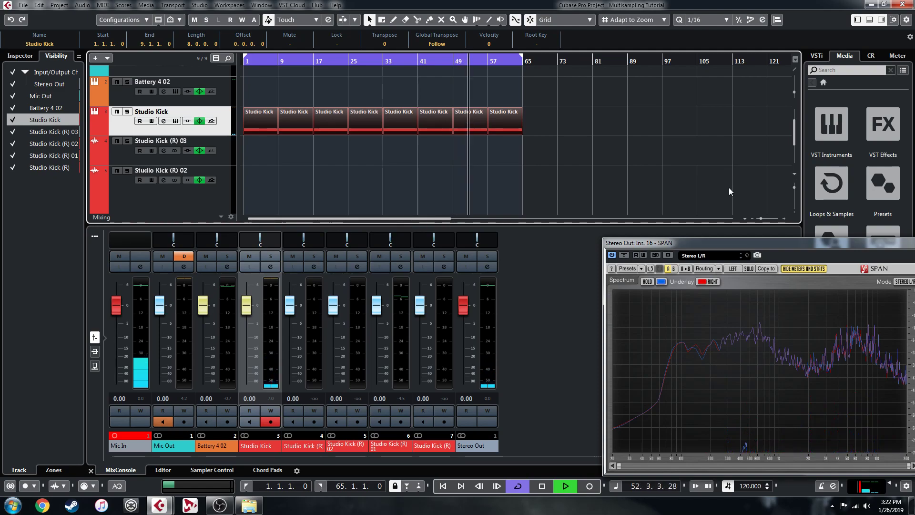
key(space)
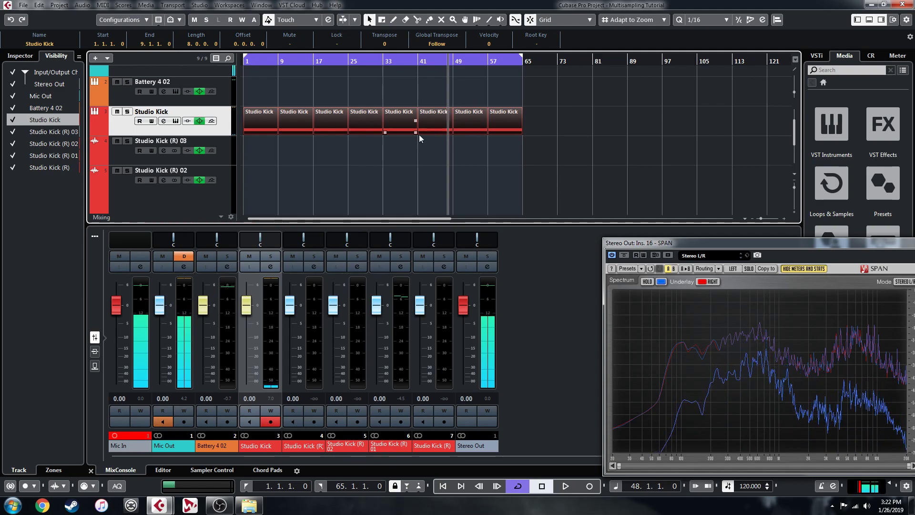
Rename the Studio Kick instrument track as Studio Crash.
double_click(157, 112)
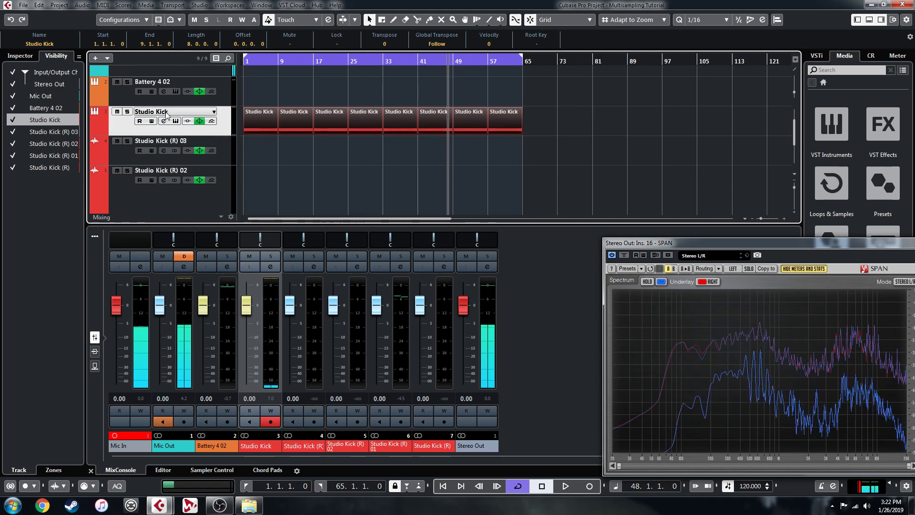
text(Studio Crash)
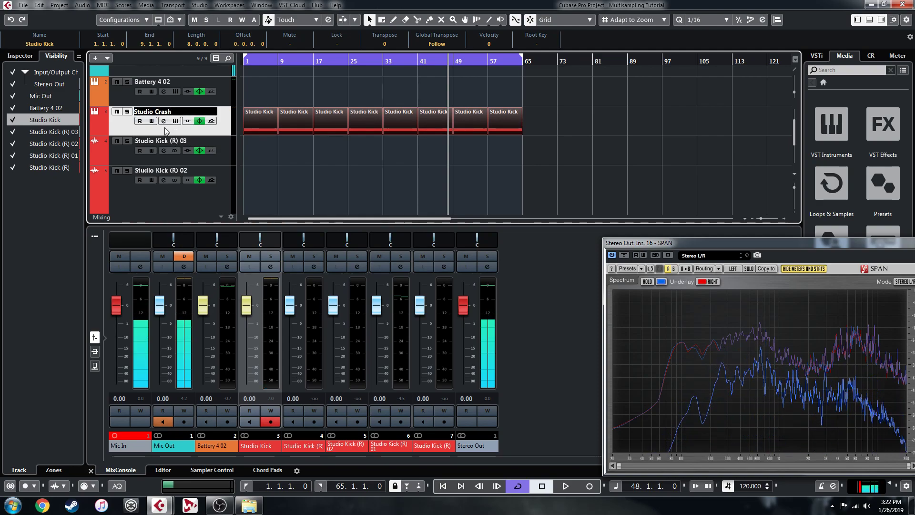
key(Return)
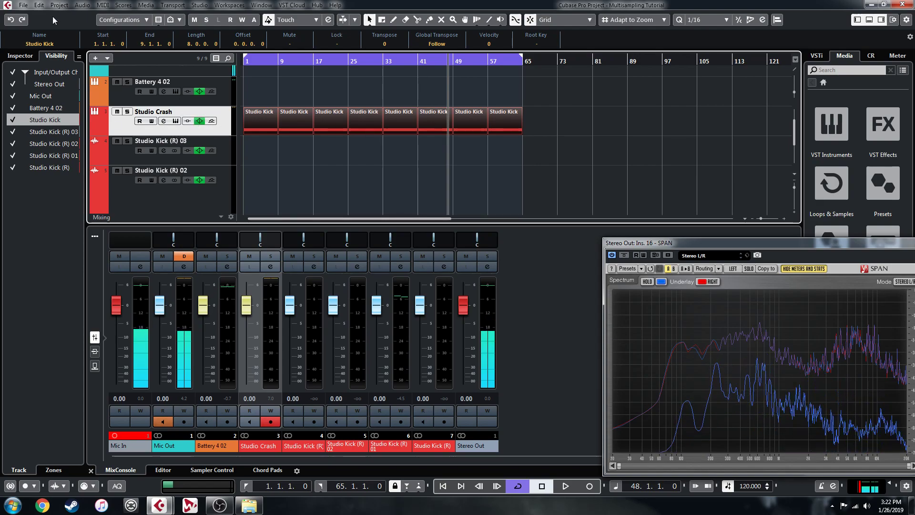
Open the render settings for the eight parts and set the file path to the Cymbals folder in GA5 Resampled Kits.
key(alt+r)
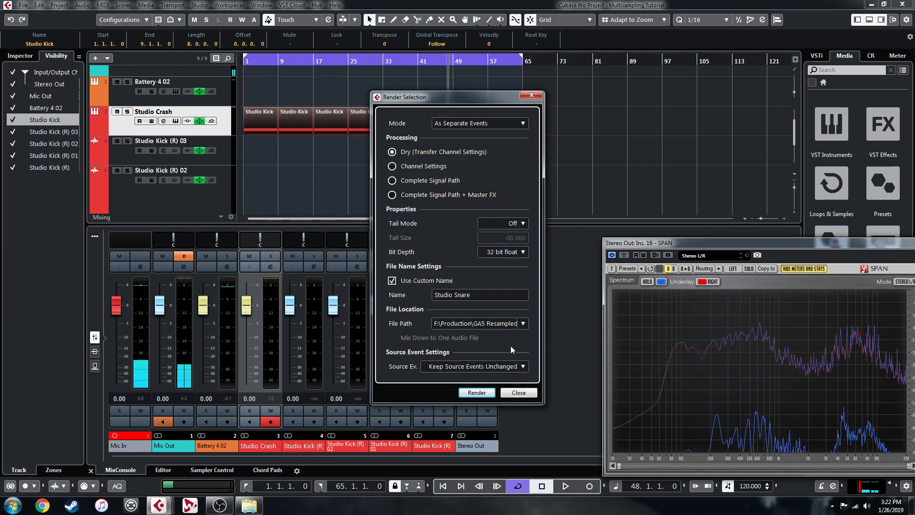
click(523, 323)
click(567, 334)
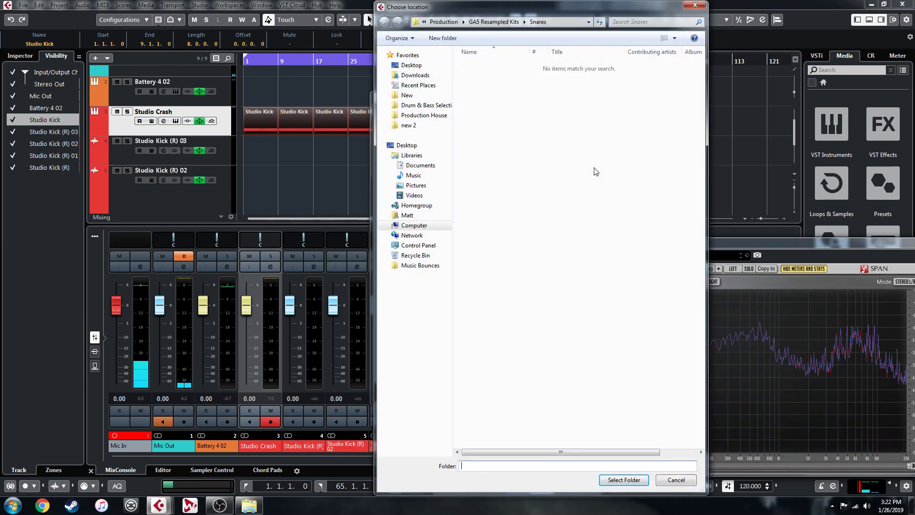
click(494, 22)
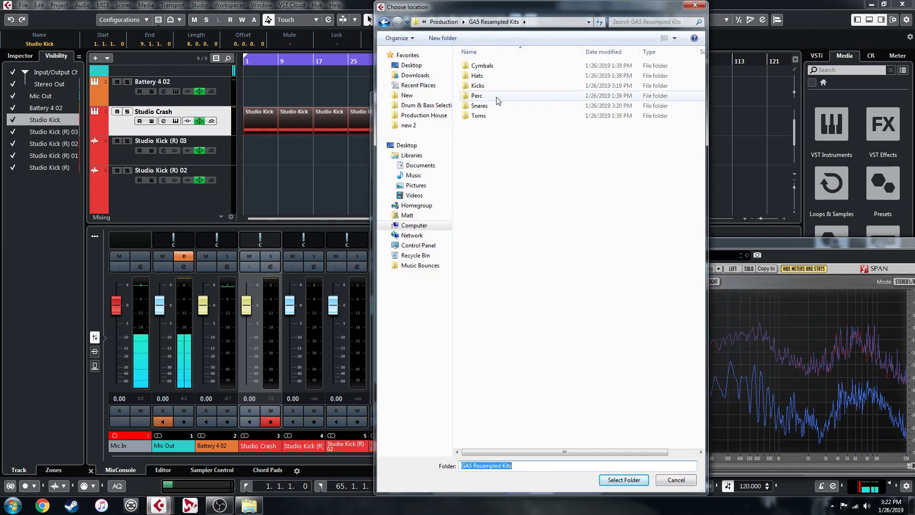
double_click(482, 66)
click(624, 479)
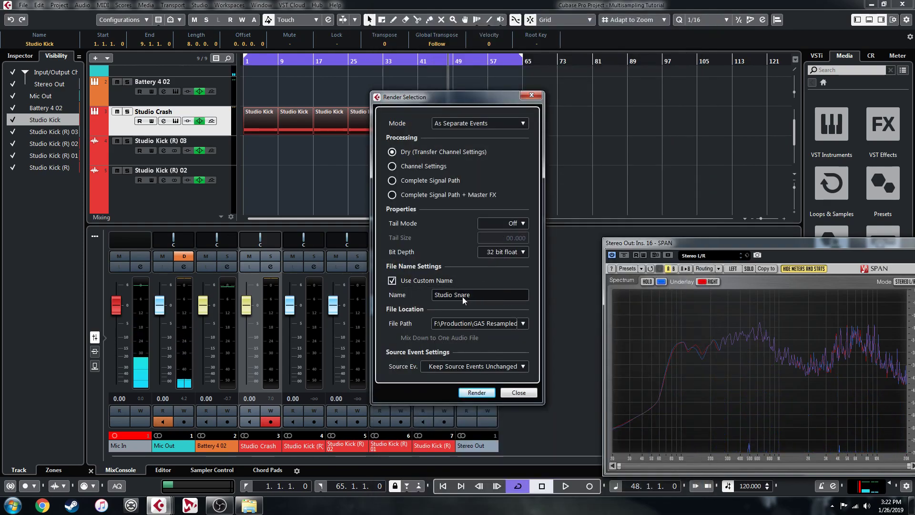
Set the custom file name to Studio Crash and render the parts as separate events.
click(487, 296)
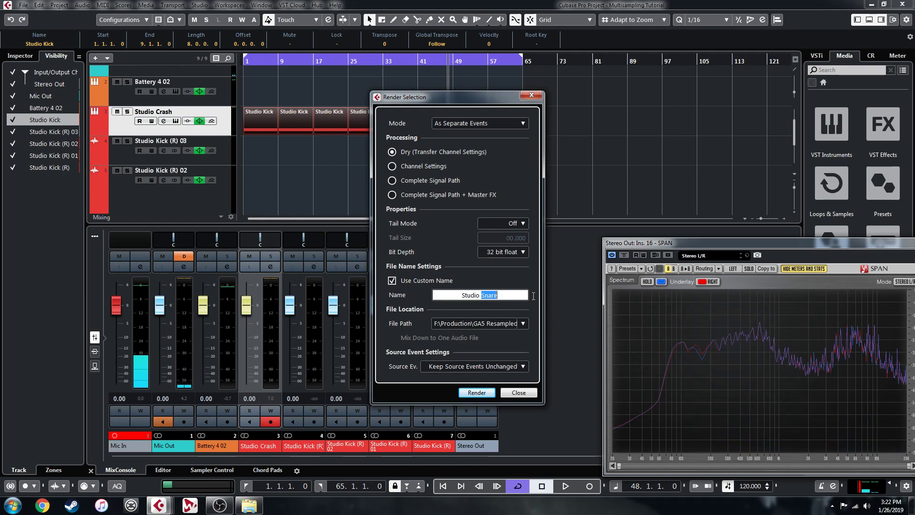
text(Crash)
click(476, 393)
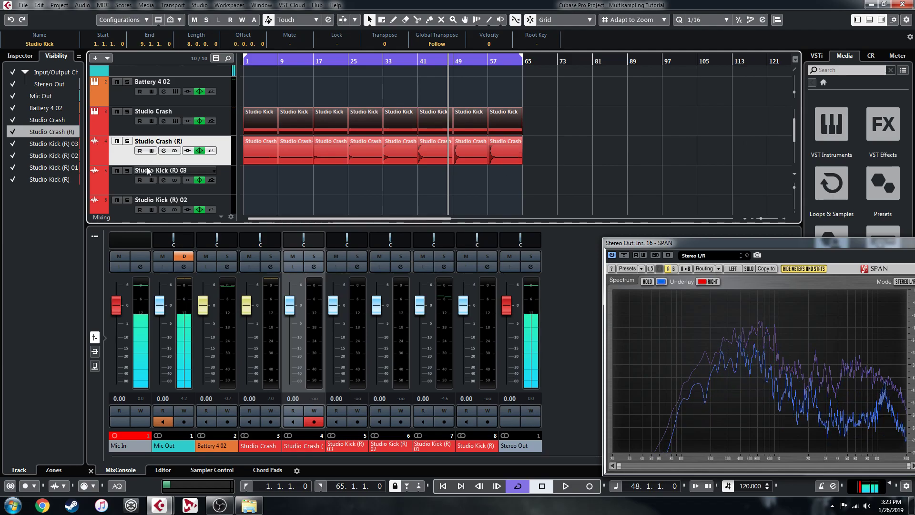
Open the Studio Crash track's Groove Agent 5 instrument and delete all events from the Studio Crash and Studio Crash (R) tracks.
click(176, 123)
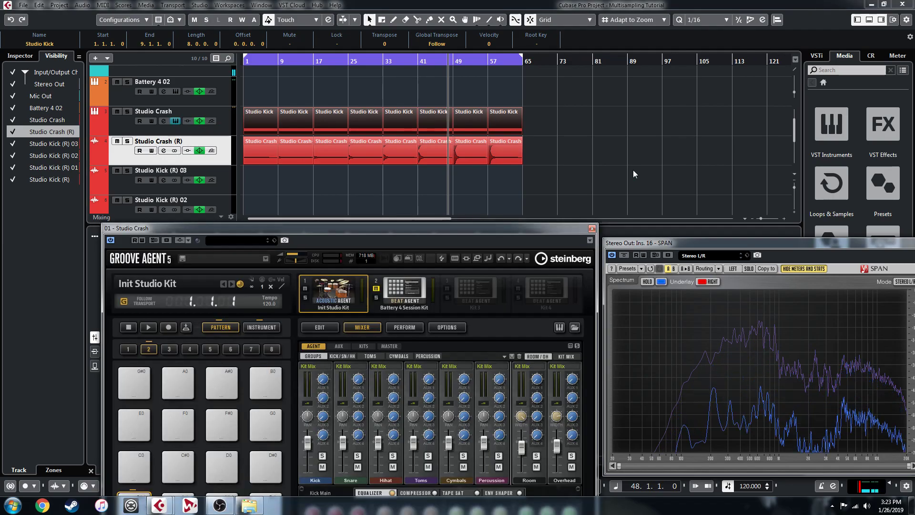
click(562, 155)
drag(563, 156, 257, 121)
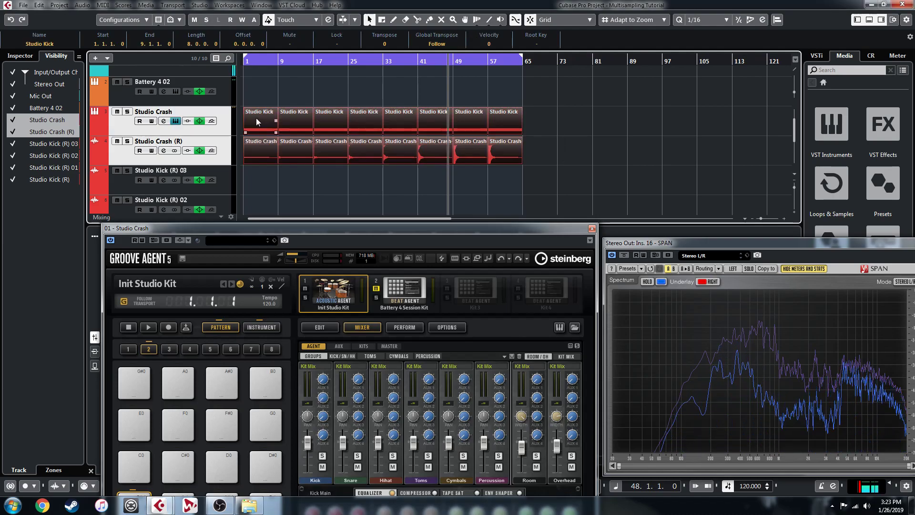
key(Delete)
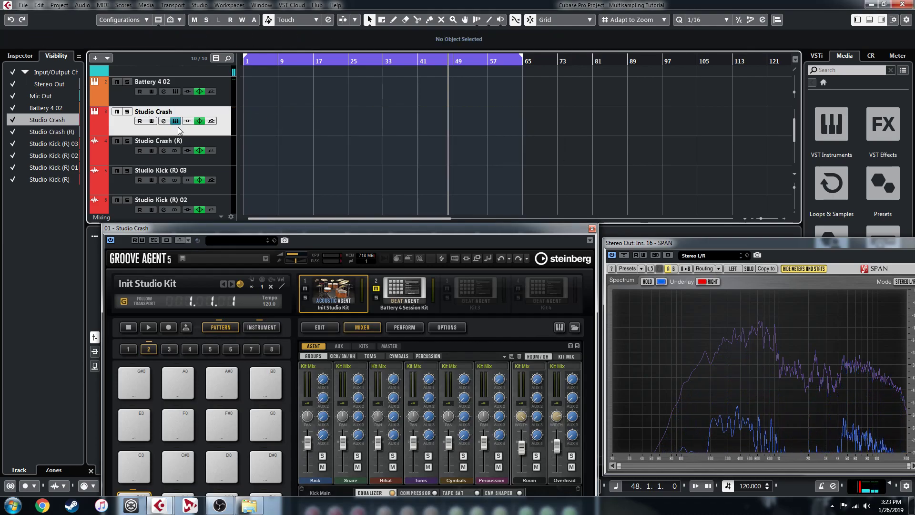
Select the empty Kit 3 slot in Groove Agent 5 and show its instrument pads.
drag(379, 230, 380, 140)
click(474, 114)
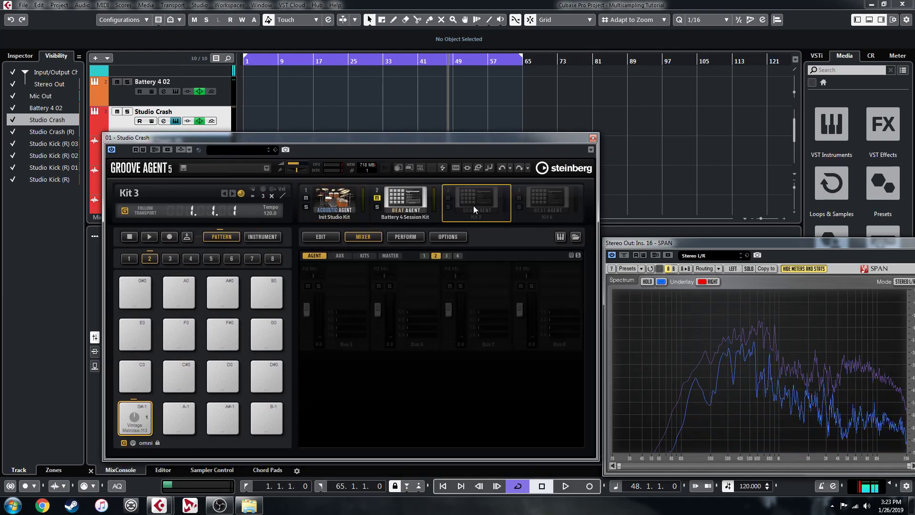
right_click(479, 207)
click(468, 168)
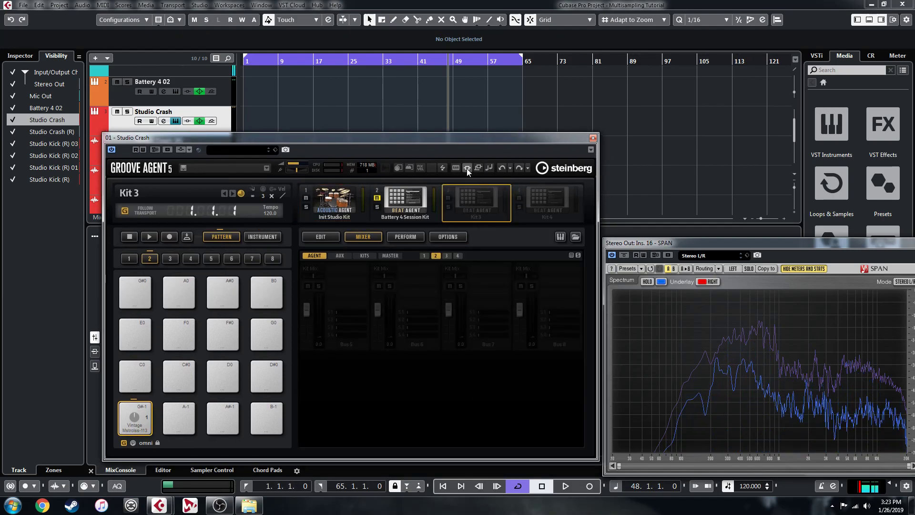
click(254, 238)
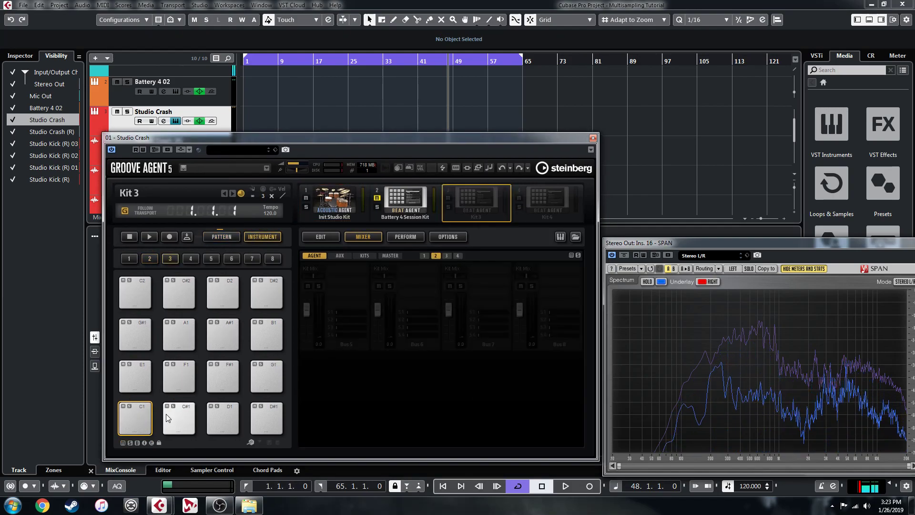
Show Groove Agent's file browser and collapse the expanded Battery 4 Factory Library and NI Library folders.
click(575, 237)
scroll(666, 237, up, 3)
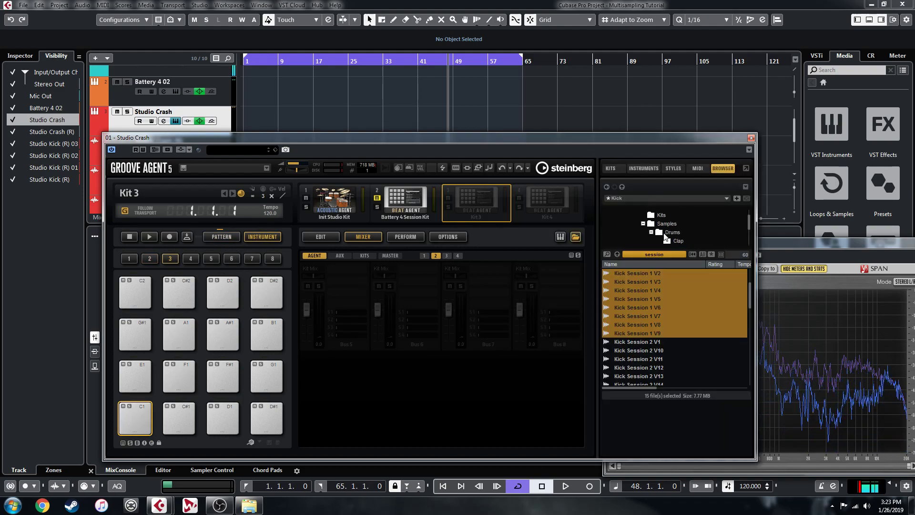
click(643, 224)
click(667, 224)
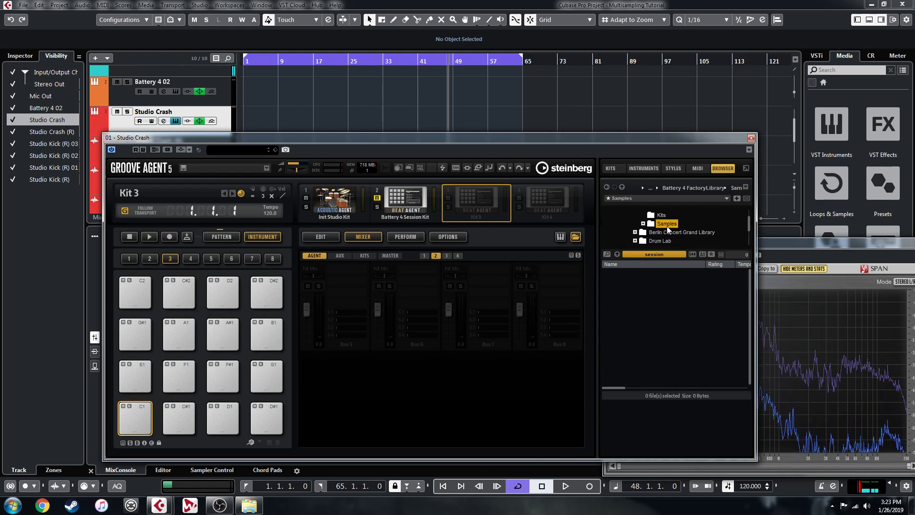
click(634, 218)
scroll(675, 223, up, 2)
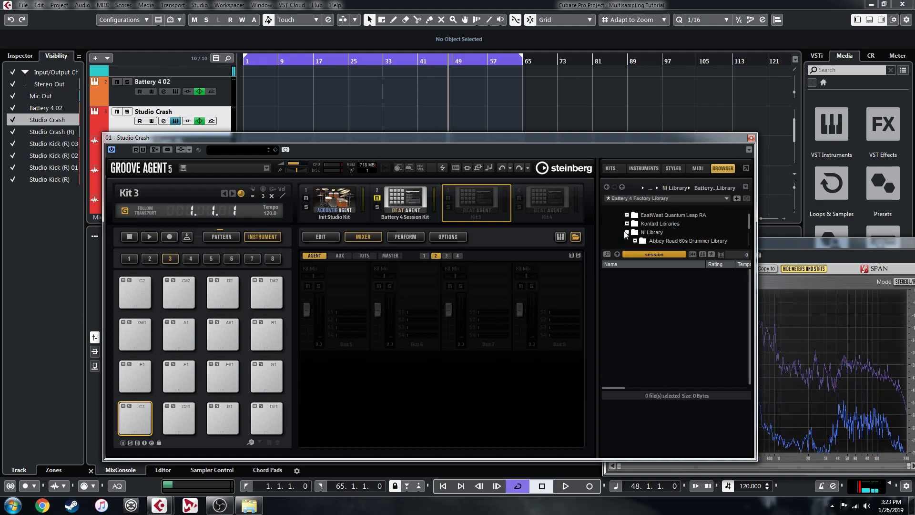
click(642, 233)
scroll(693, 228, down, 4)
scroll(689, 229, down, 1)
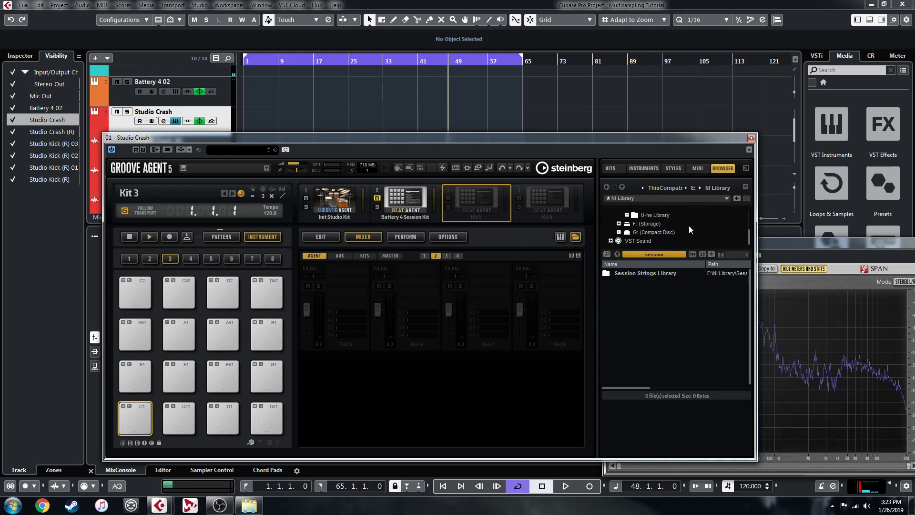
Browse the F: (Storage) drive to the Kicks folder in GA5 Resampled Kits and clear the session search filter.
click(618, 224)
scroll(674, 224, down, 2)
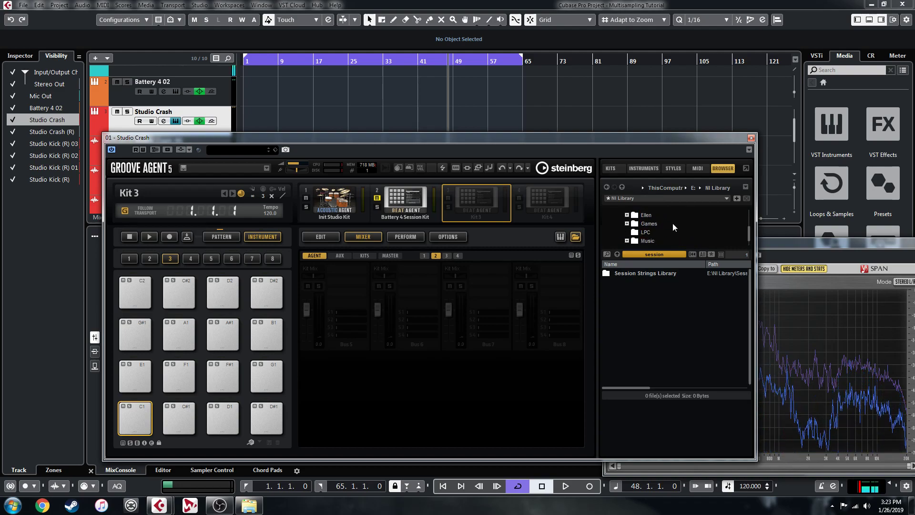
click(627, 233)
scroll(673, 229, down, 3)
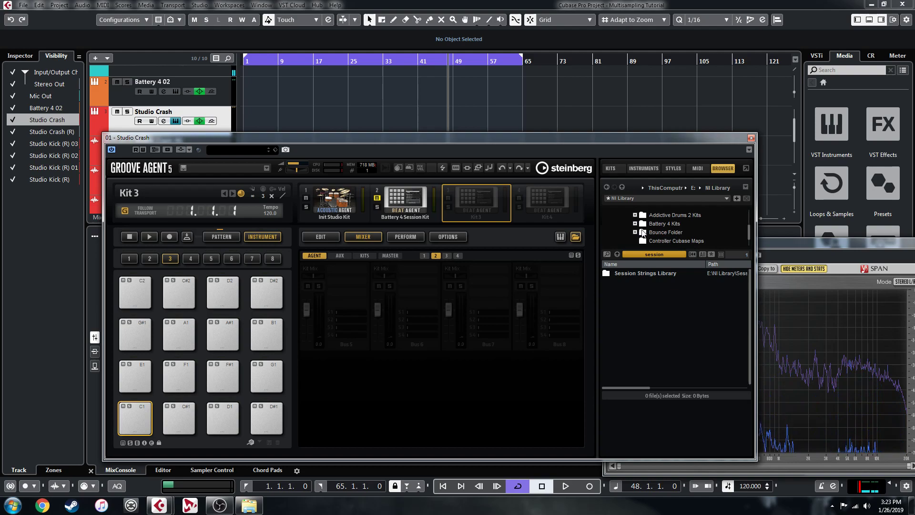
click(635, 232)
click(660, 224)
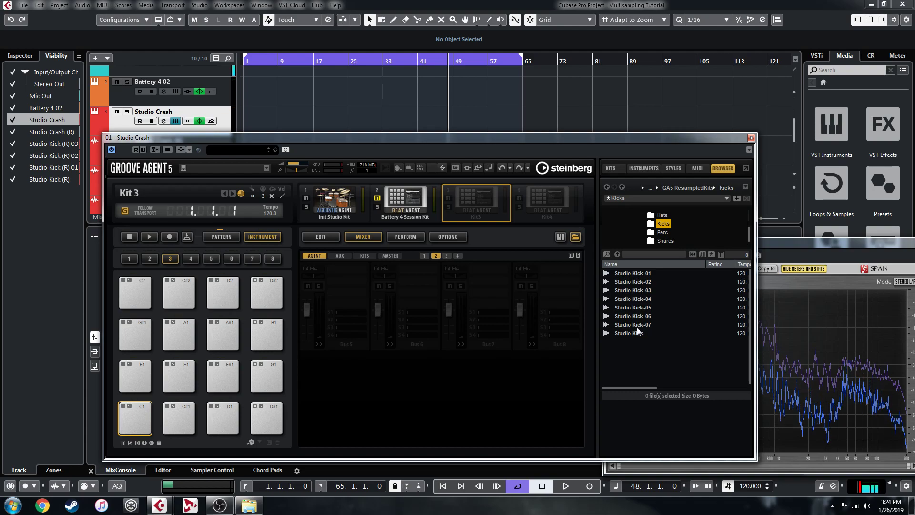
Load all eight Studio Kick samples together onto the C1 pad of Kit 3.
click(638, 325)
key(ctrl+a)
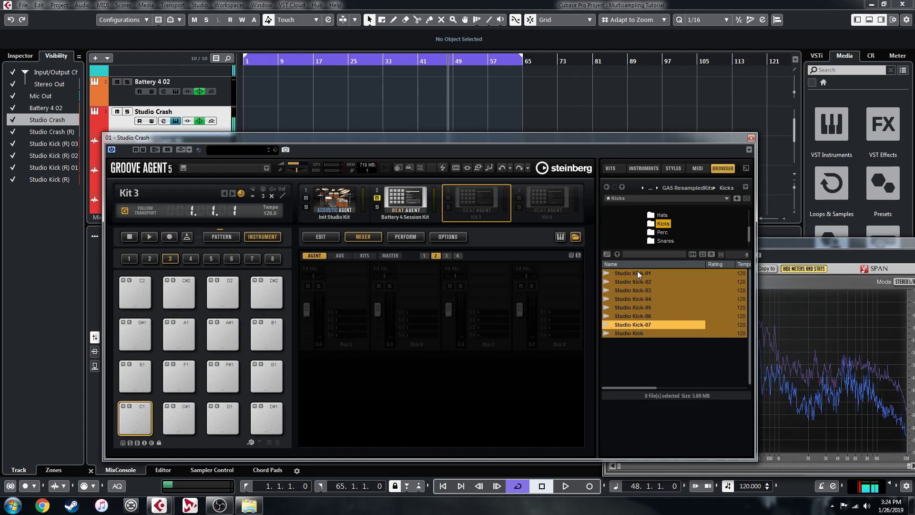
drag(637, 274, 137, 415)
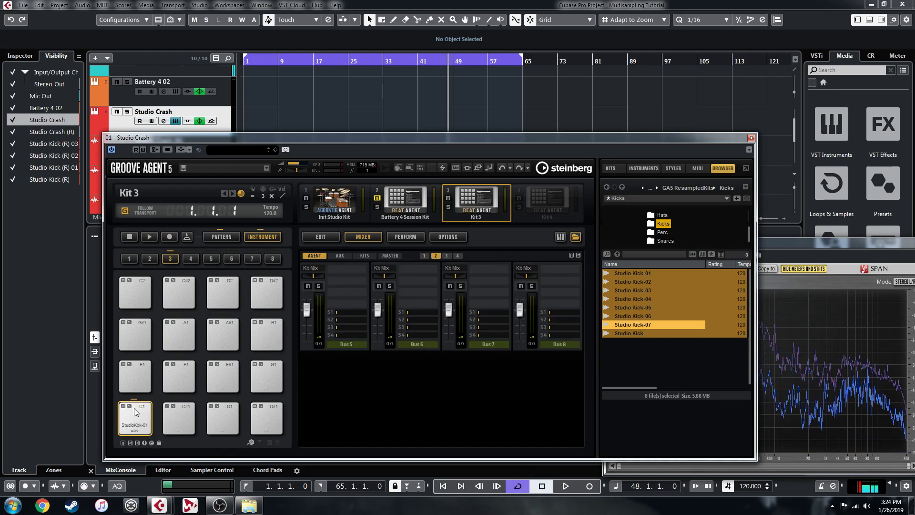
Move the unnumbered Studio Kick sample to the lowest velocity layer of the C1 pad and select the highest layer.
click(328, 237)
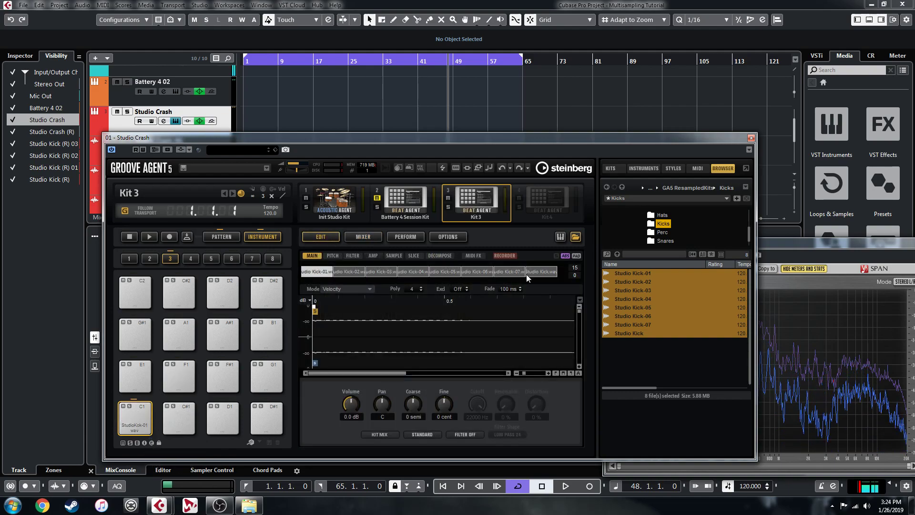
click(544, 275)
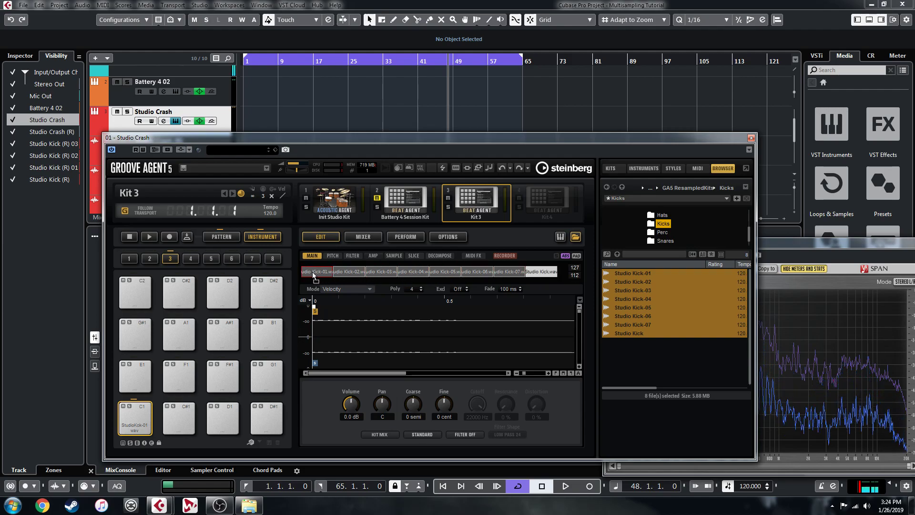
drag(302, 272, 303, 272)
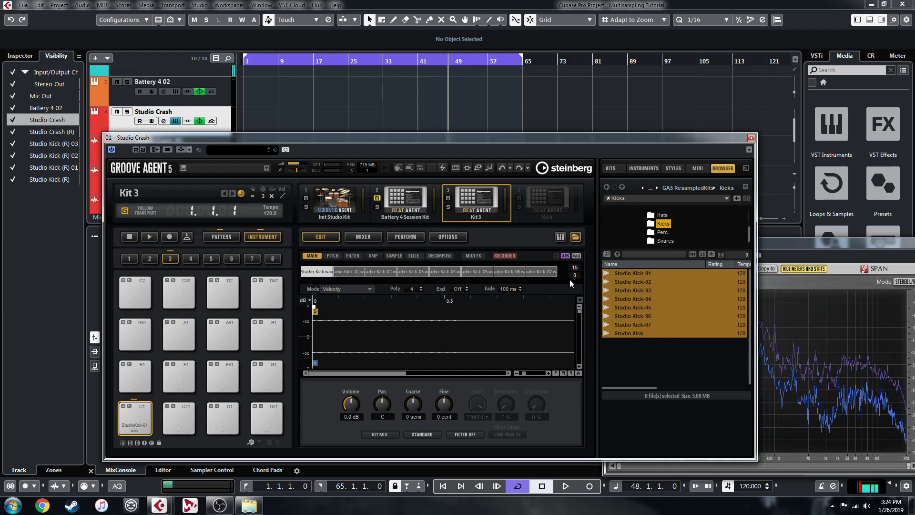
click(544, 275)
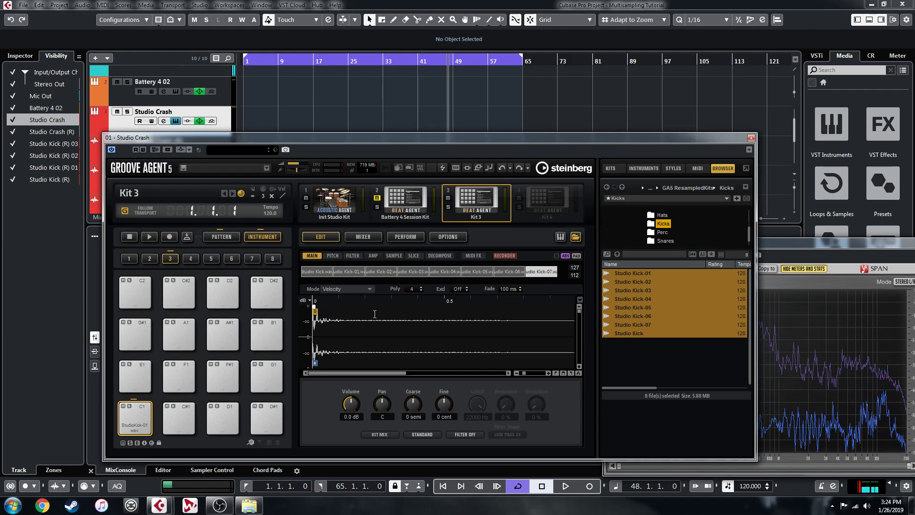
Load all eight Studio Snare samples from the Snares folder together onto the D1 pad of Kit 3.
click(227, 420)
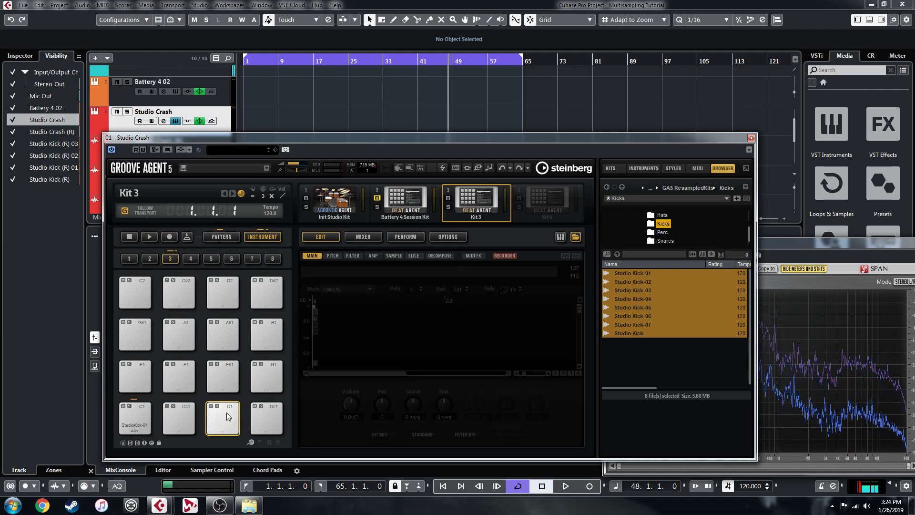
click(667, 240)
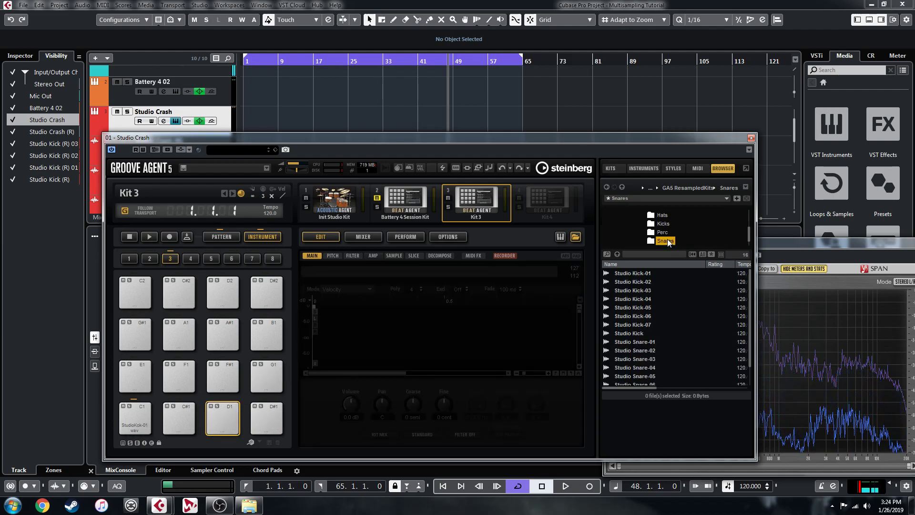
scroll(668, 307, down, 1)
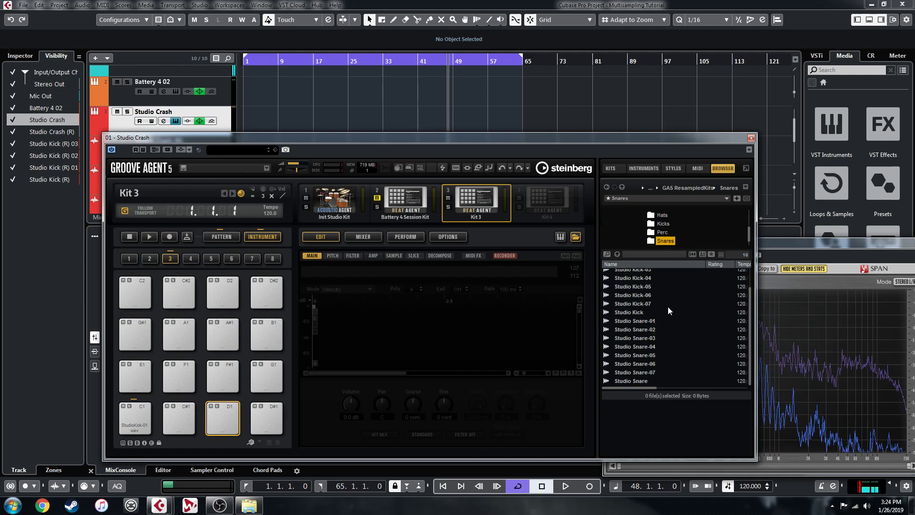
click(633, 322)
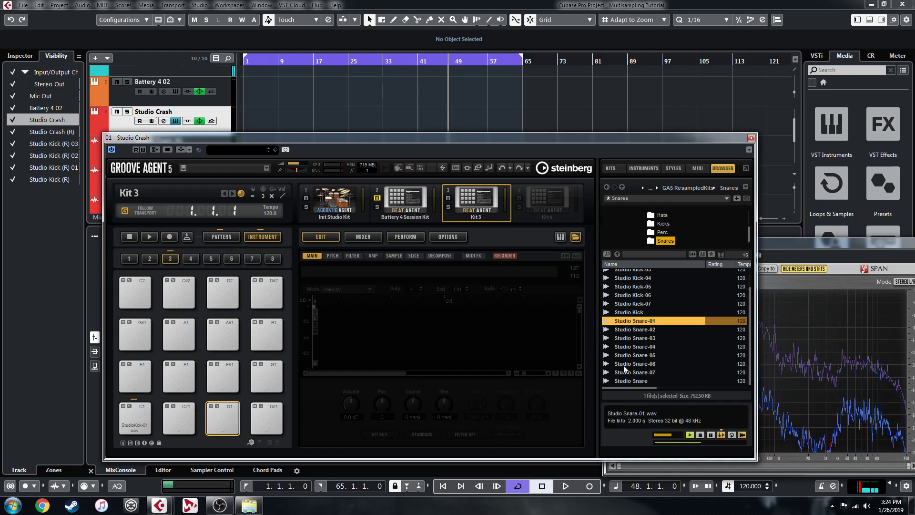
shift+click(638, 381)
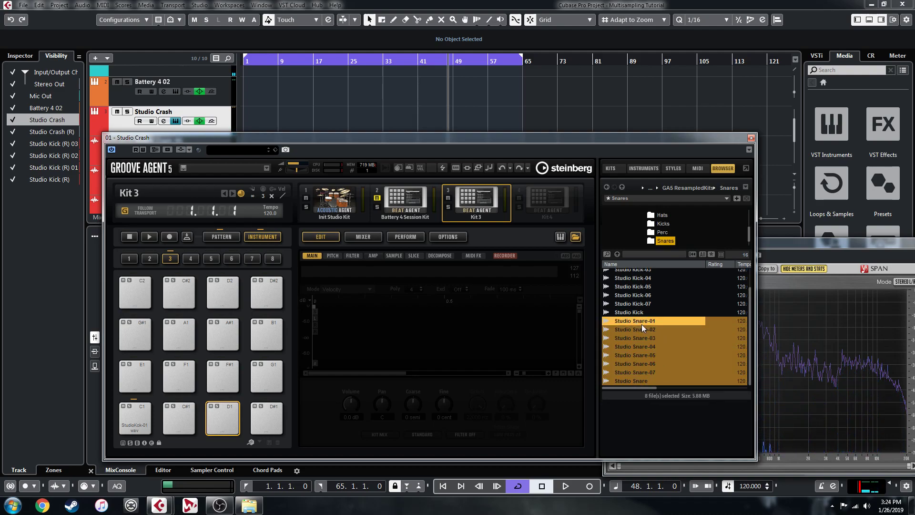
drag(634, 322, 223, 411)
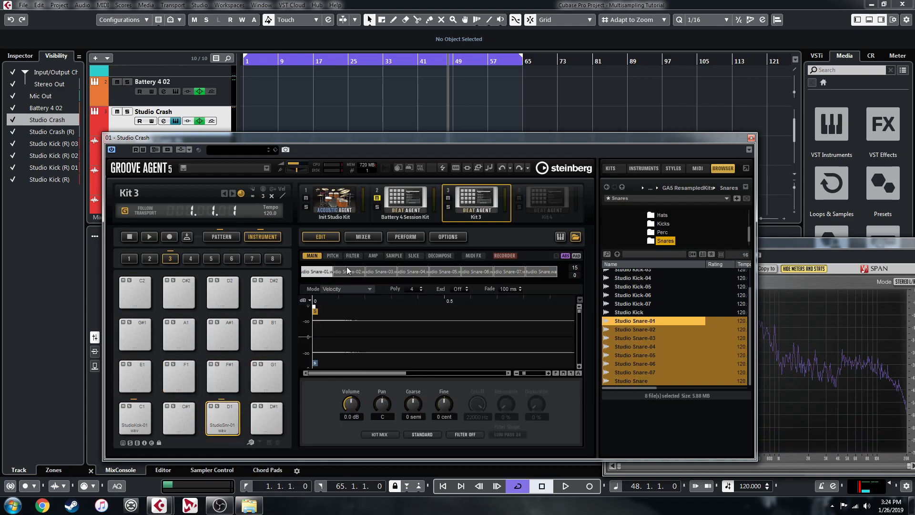
Move the unnumbered Studio Snare sample to the lowest velocity layer of the D1 pad and select the highest layer.
click(542, 273)
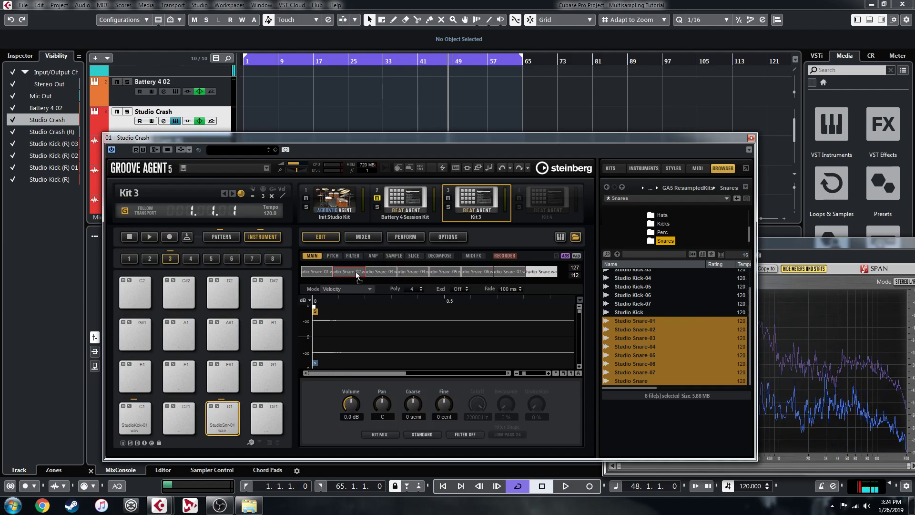
drag(303, 274, 304, 273)
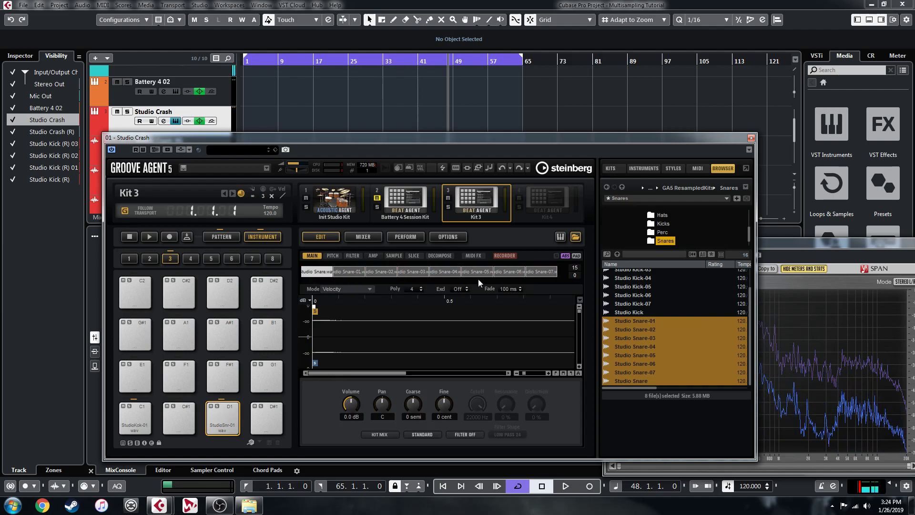
click(534, 275)
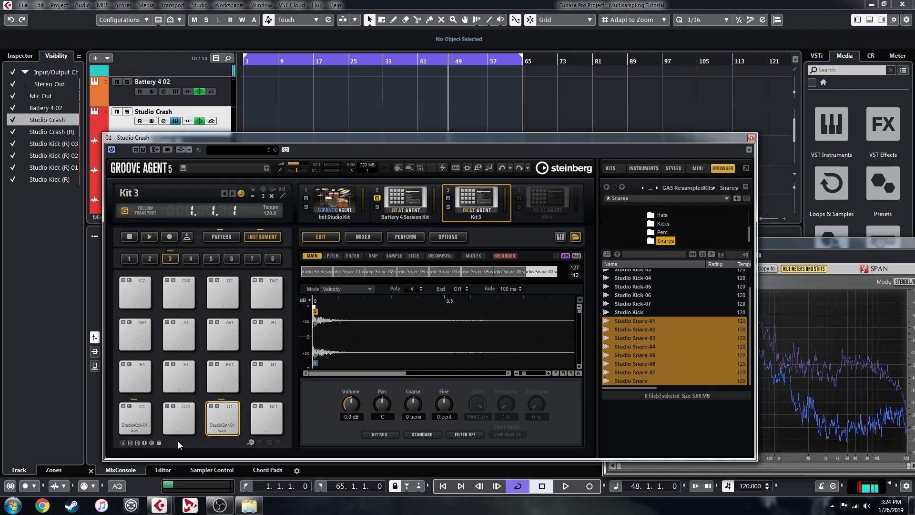
Audition the C1 kick and D1 snare pads at several velocities to check how their layers switch.
click(144, 418)
click(143, 416)
click(143, 419)
click(143, 411)
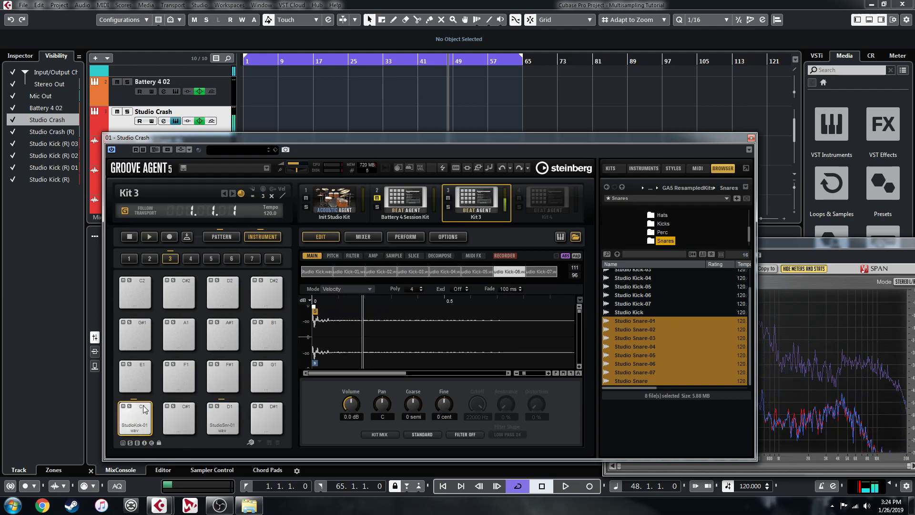
click(144, 406)
click(229, 410)
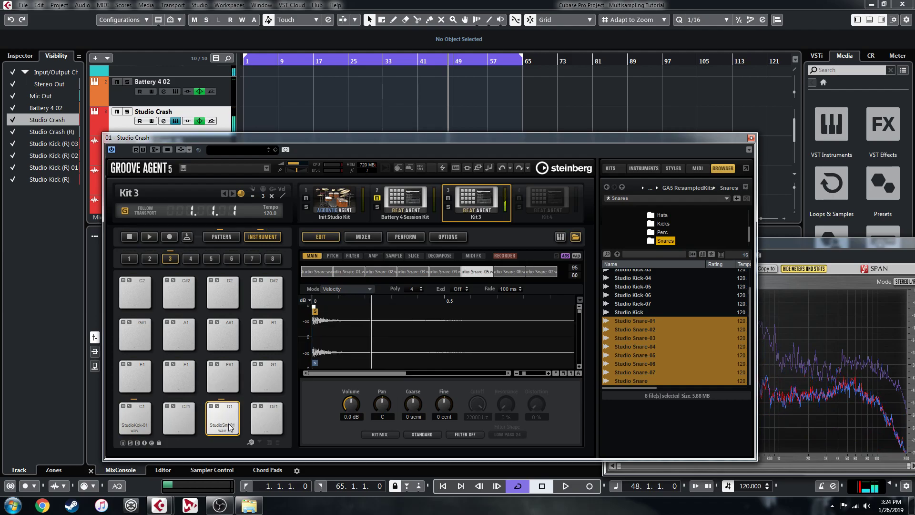
click(231, 426)
click(229, 426)
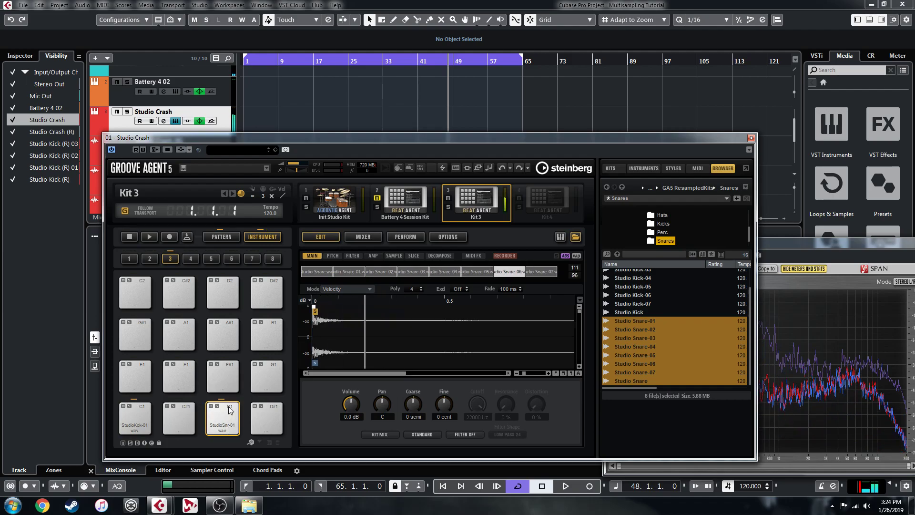
click(228, 427)
click(137, 422)
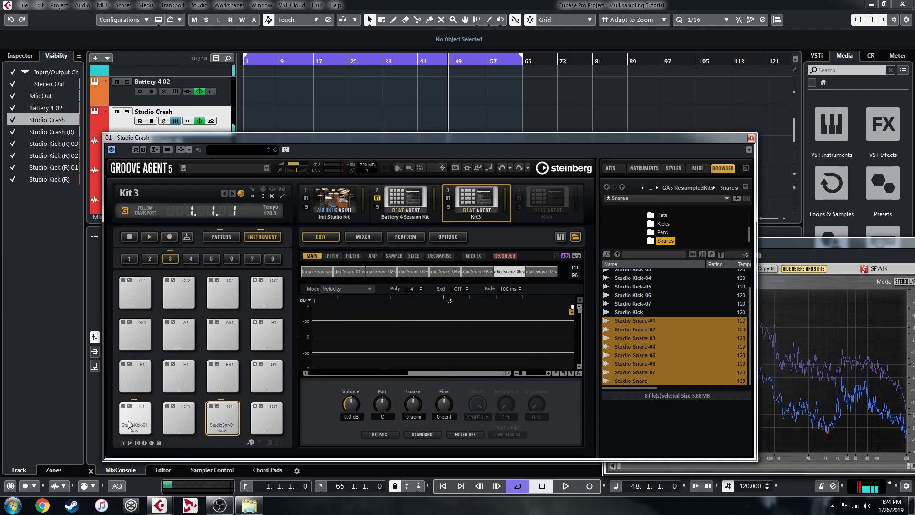
click(138, 425)
Rename the C1 pad to Studio Kick and the D1 pad to Studio Snare.
right_click(137, 426)
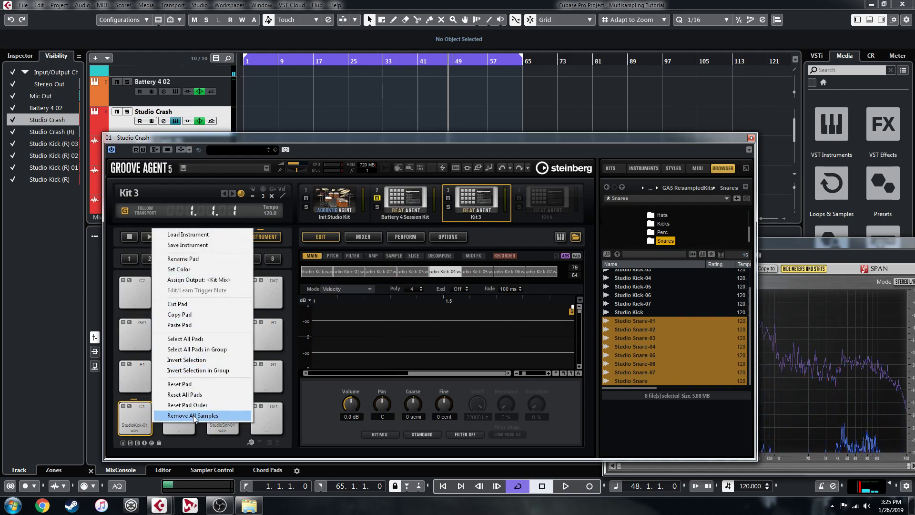
click(184, 259)
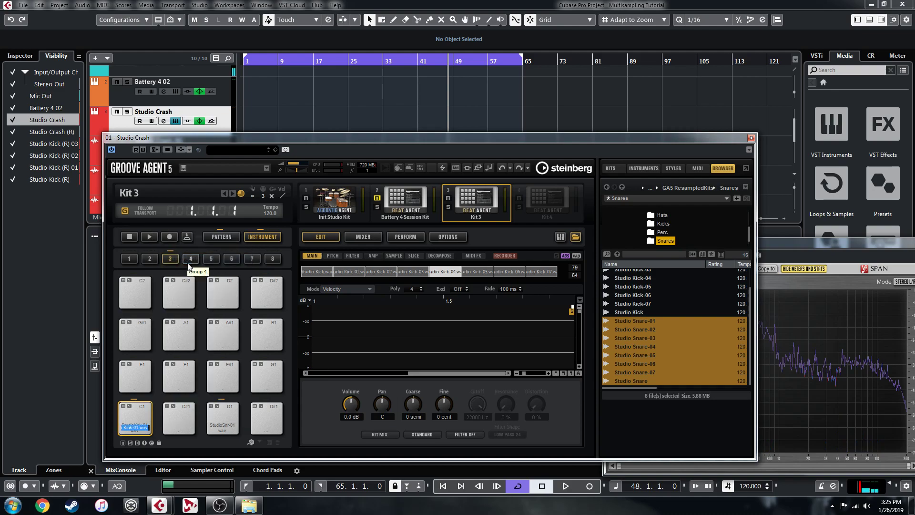
text(Studio Kic)
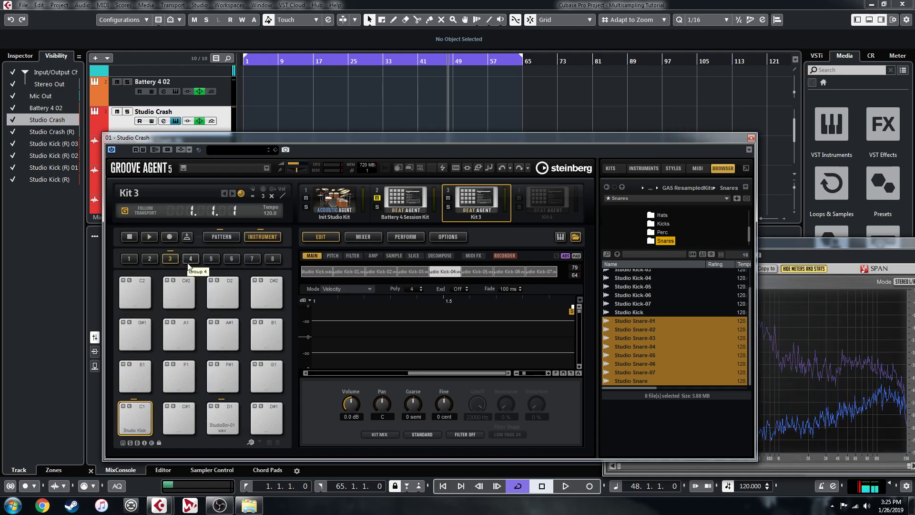
right_click(228, 425)
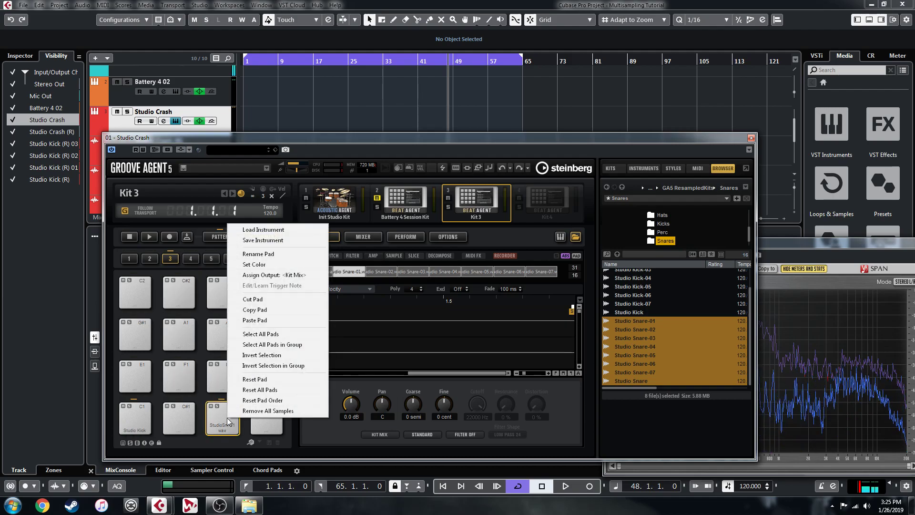
click(267, 254)
text(Stud)
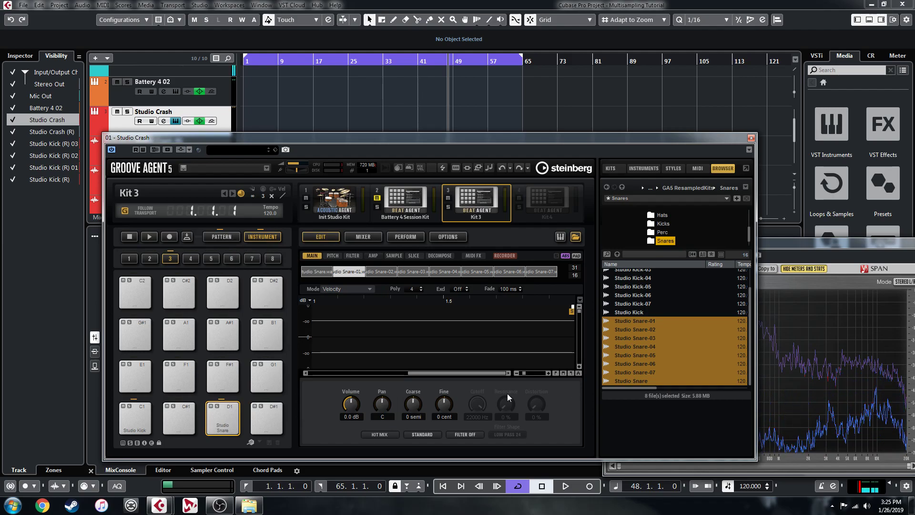
Start saving the C1 pad as an instrument in the Presets folder with the preset name Studio Kick.
click(132, 419)
right_click(138, 414)
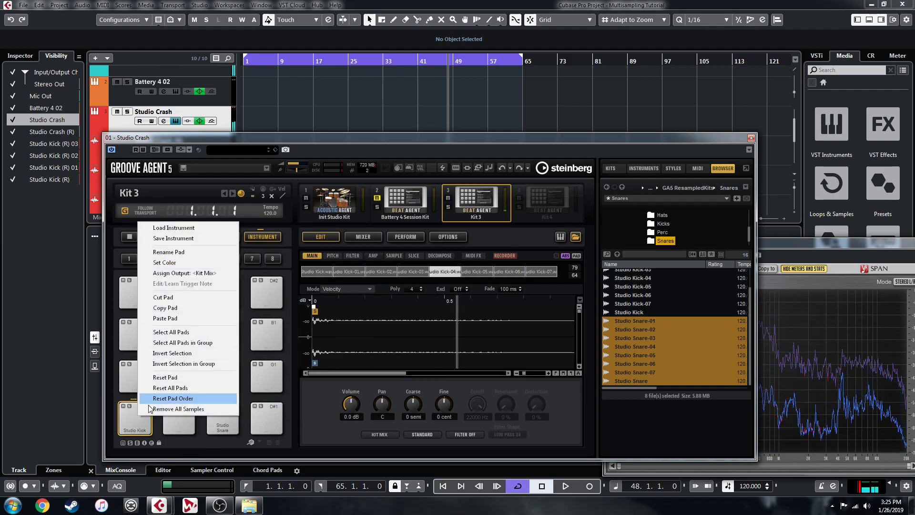
click(173, 238)
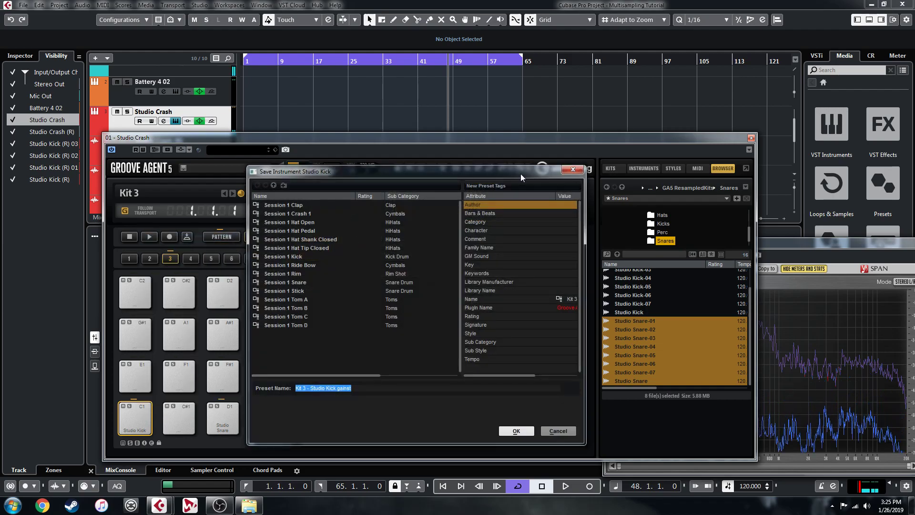
click(273, 185)
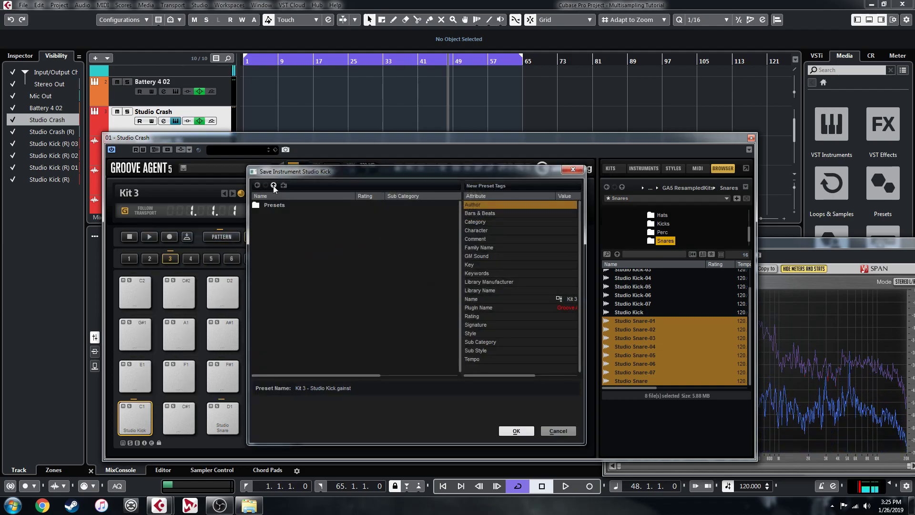
double_click(273, 204)
click(271, 205)
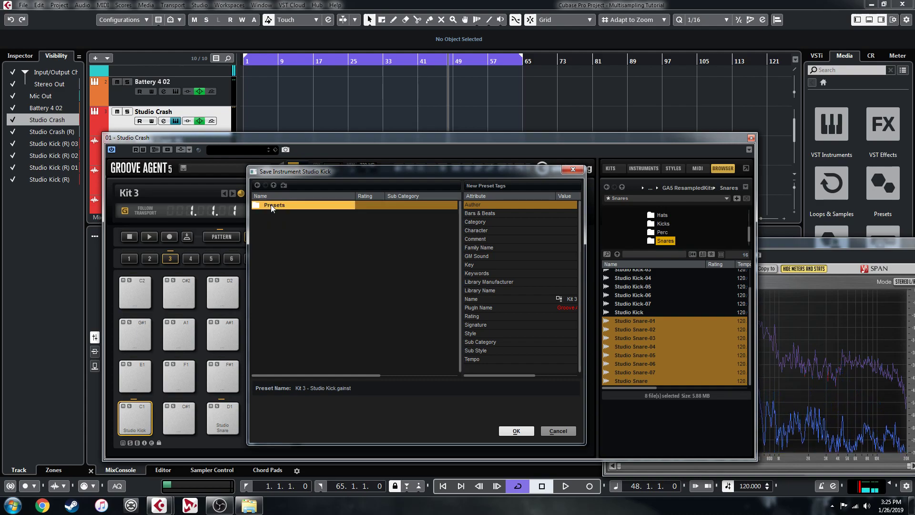
double_click(271, 205)
click(315, 386)
drag(311, 388, 276, 388)
key(BackSpace)
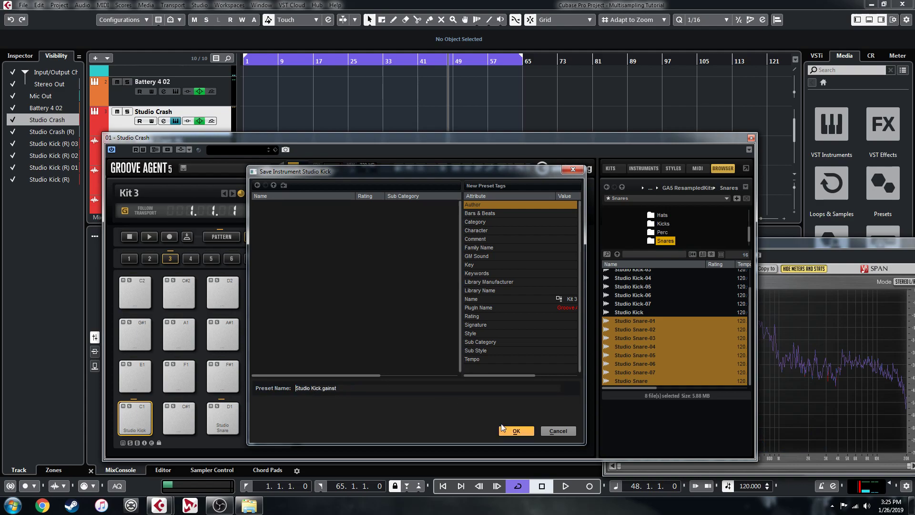
Tag the Studio Kick preset with the Drum&Perc sub category Kick Drum and save it.
click(569, 343)
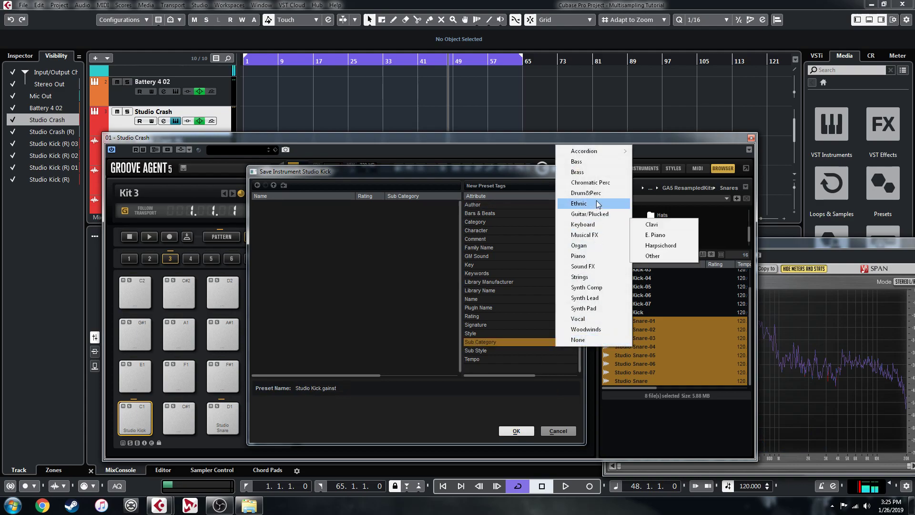
mouse_move(598, 193)
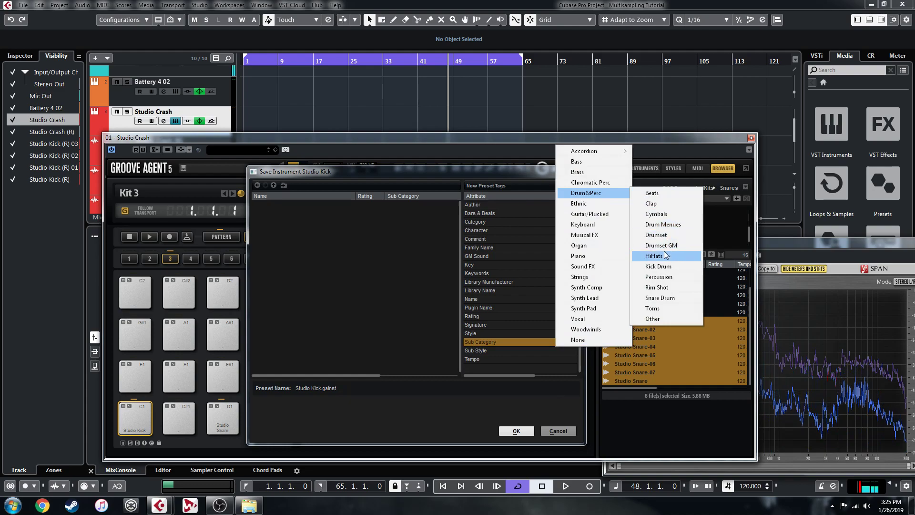
click(658, 266)
click(522, 430)
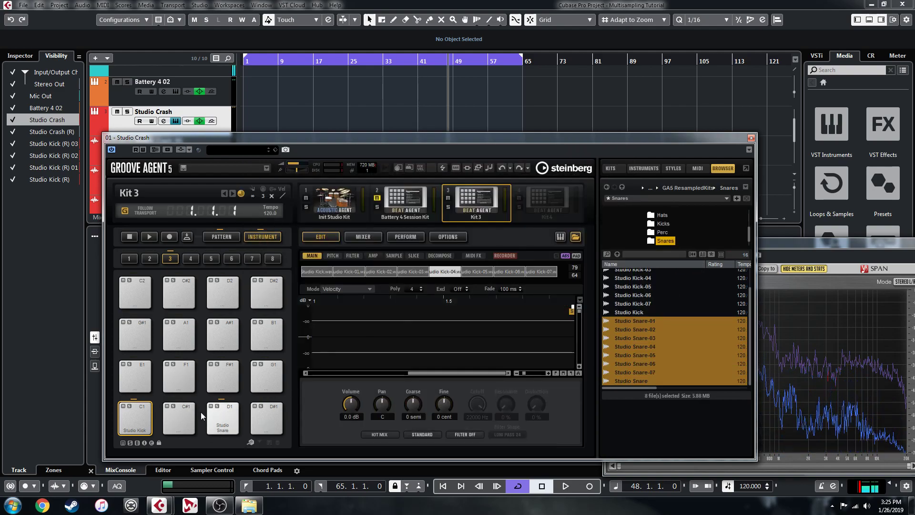
Start saving the D1 pad as an instrument with the preset name Studio Snare.
click(227, 412)
right_click(227, 412)
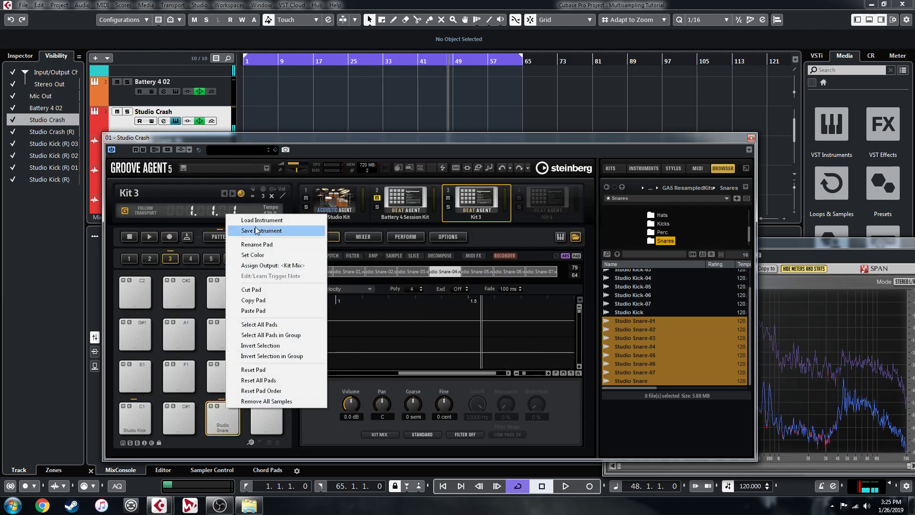
click(285, 232)
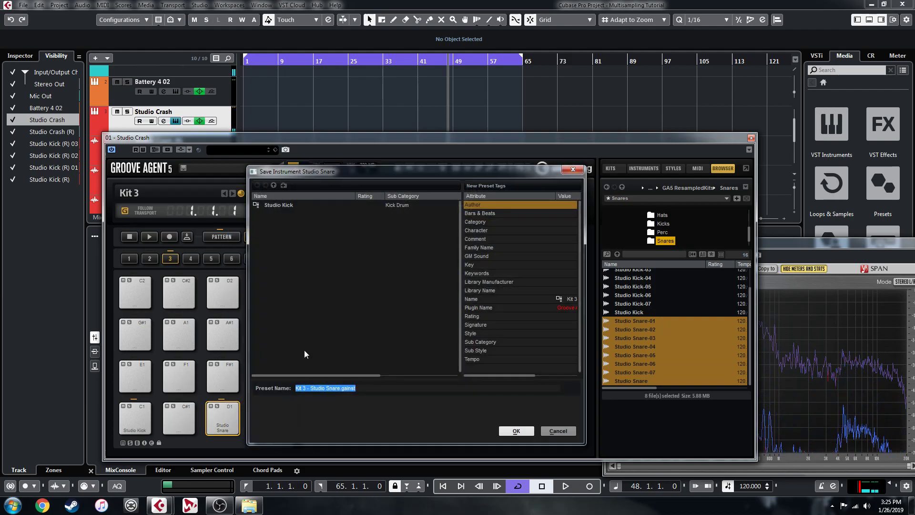
click(311, 388)
key(BackSpace)
key(BackSpace)
key(BackSpace)
key(BackSpace)
key(BackSpace)
key(BackSpace)
key(BackSpace)
key(BackSpace)
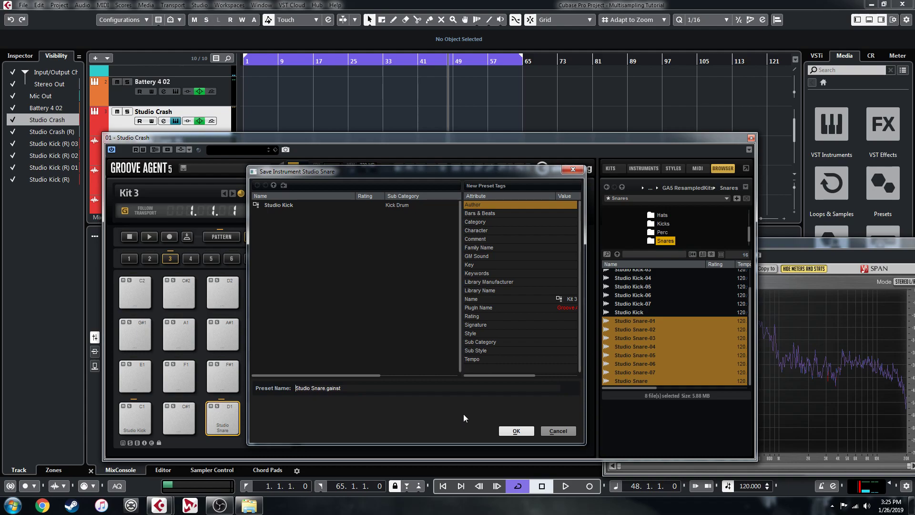
Tag the Studio Snare preset with the Drum&Perc sub category Snare Drum and save it.
click(569, 343)
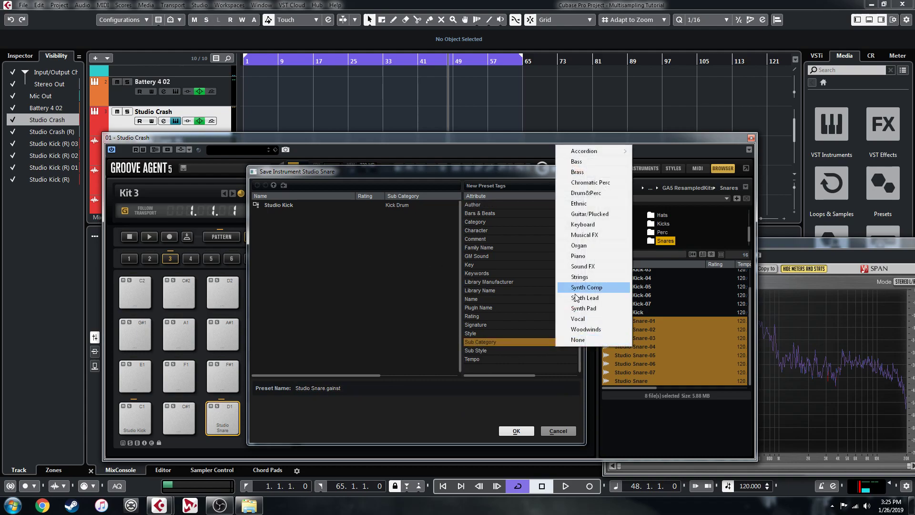
mouse_move(601, 193)
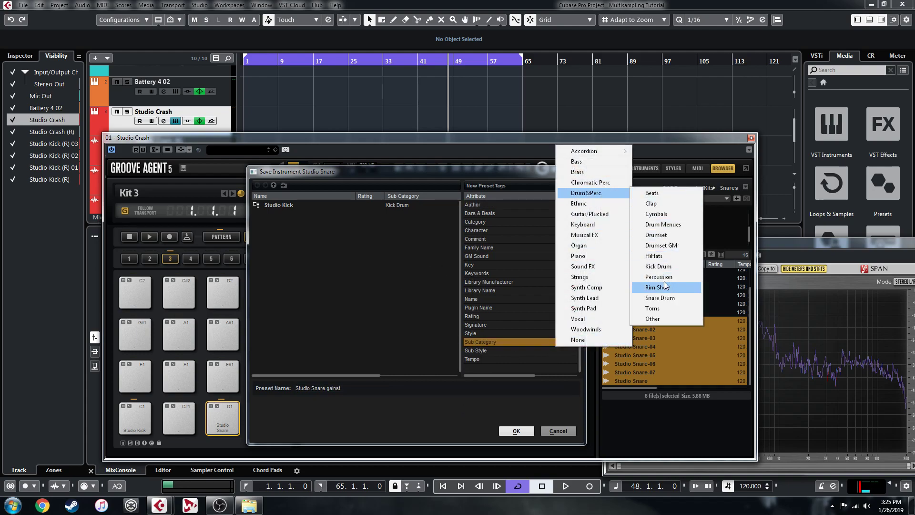
click(669, 298)
click(517, 431)
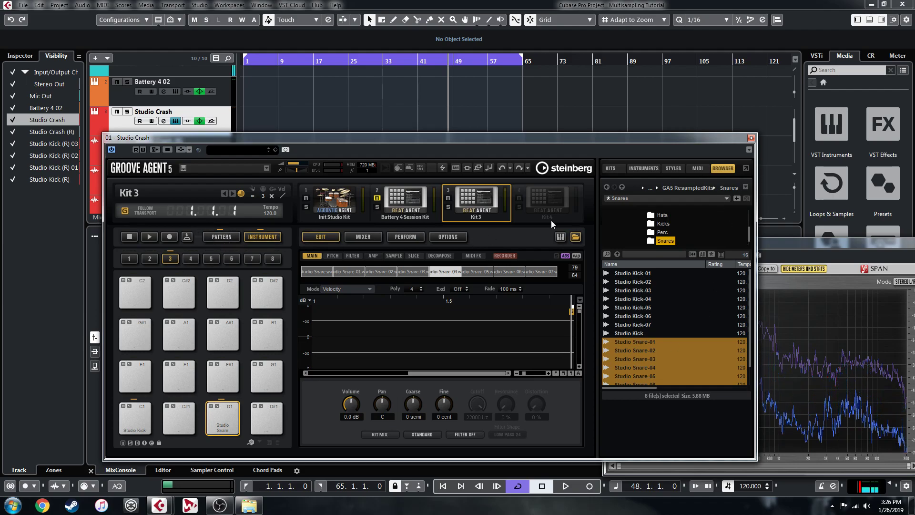
Hide Groove Agent's file browser and show the pattern pads and the agent mixer.
click(576, 237)
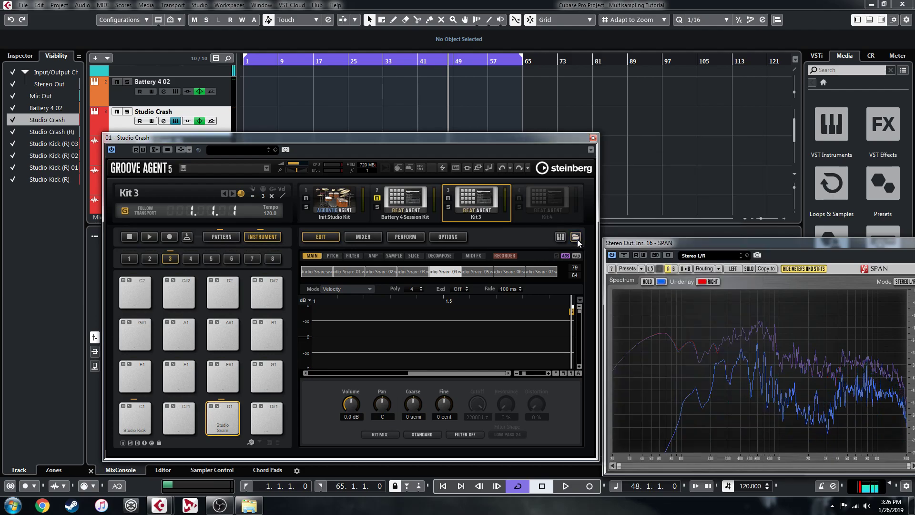
click(222, 236)
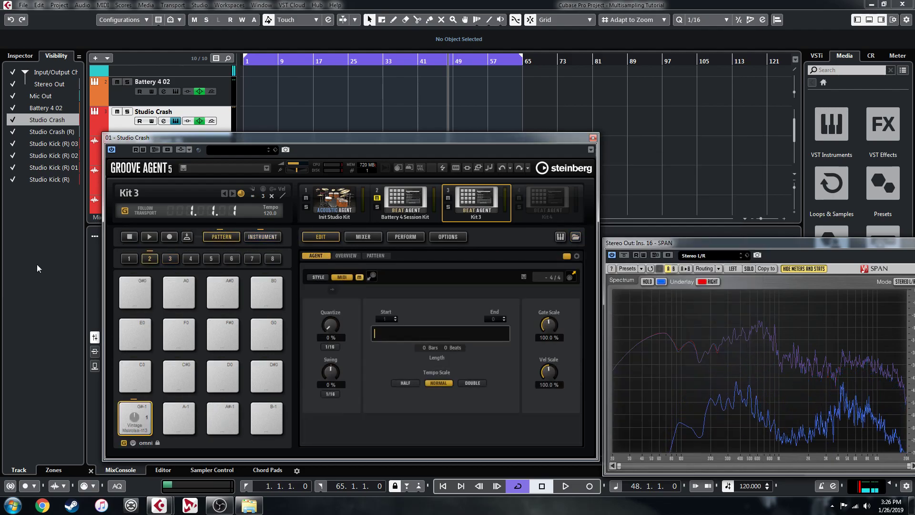
click(364, 237)
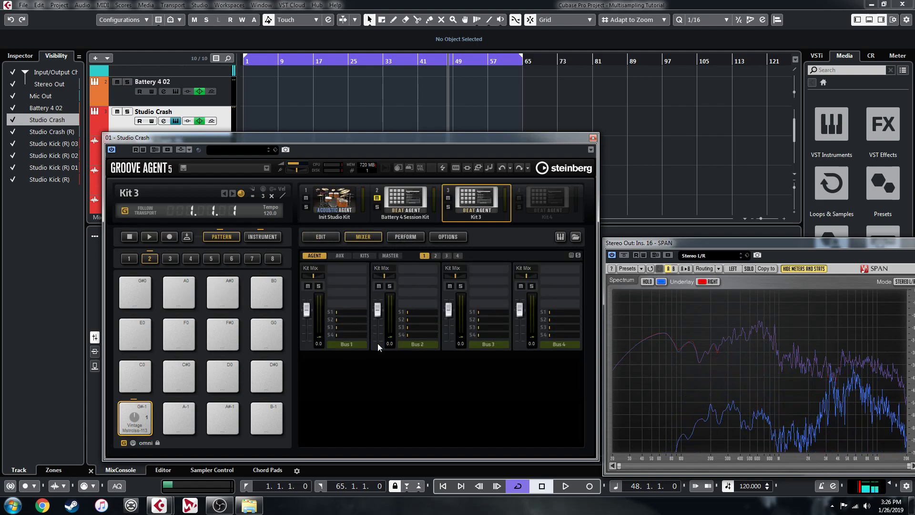
Switch to the Battery 4 Session Kit with the Init Studio Kit muted, and open its Vintage Masterclass - 113 style pattern for editing.
click(405, 200)
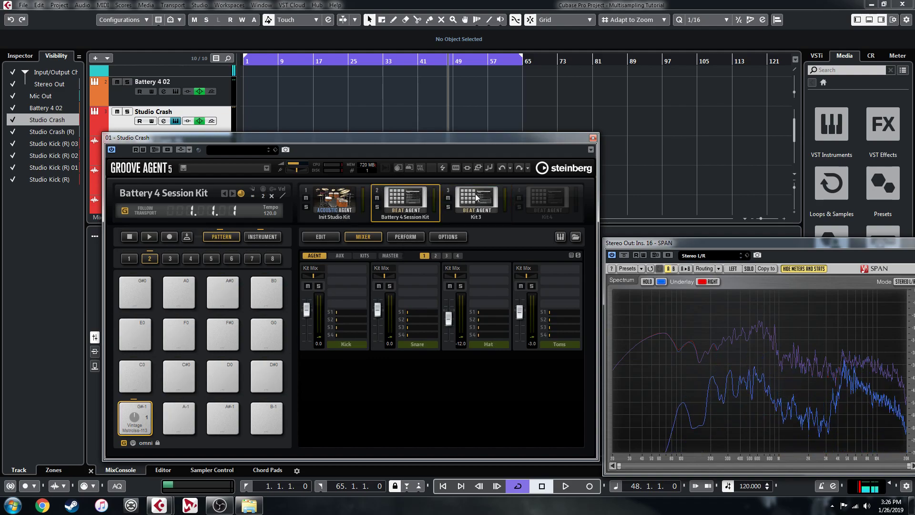
click(306, 198)
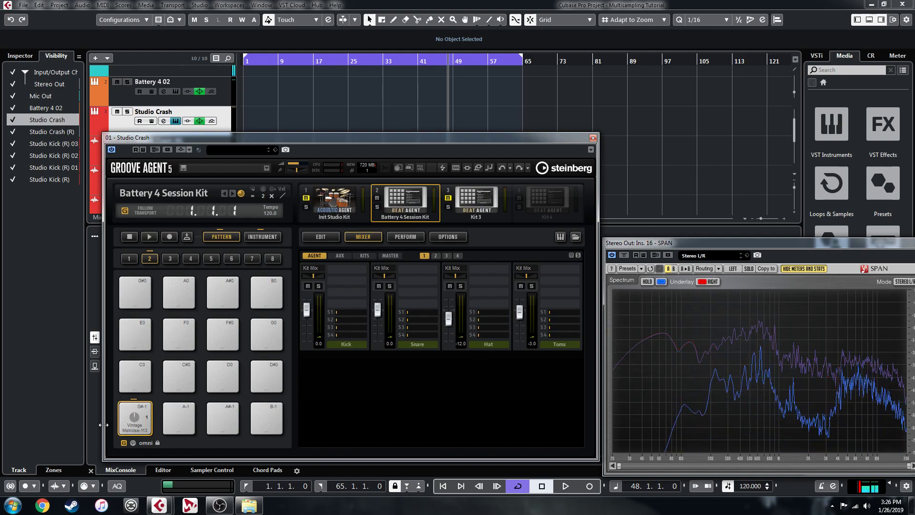
click(260, 236)
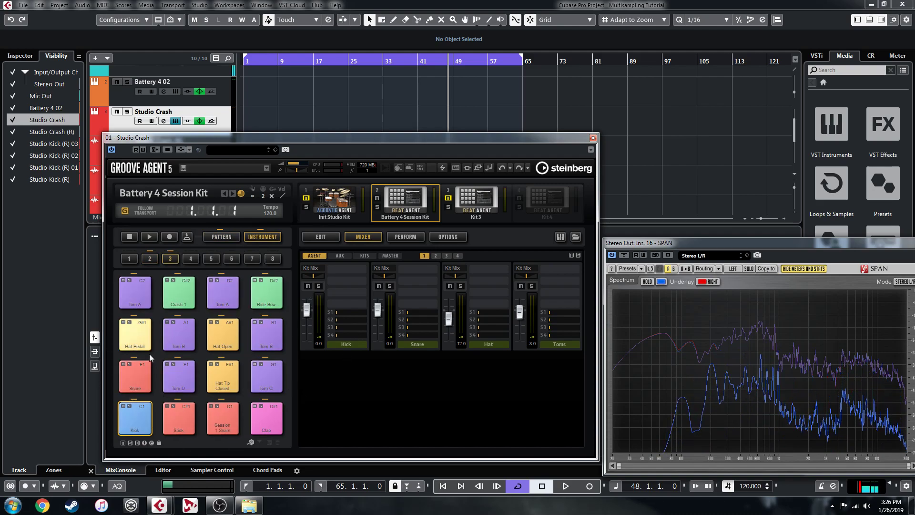
click(222, 236)
click(354, 235)
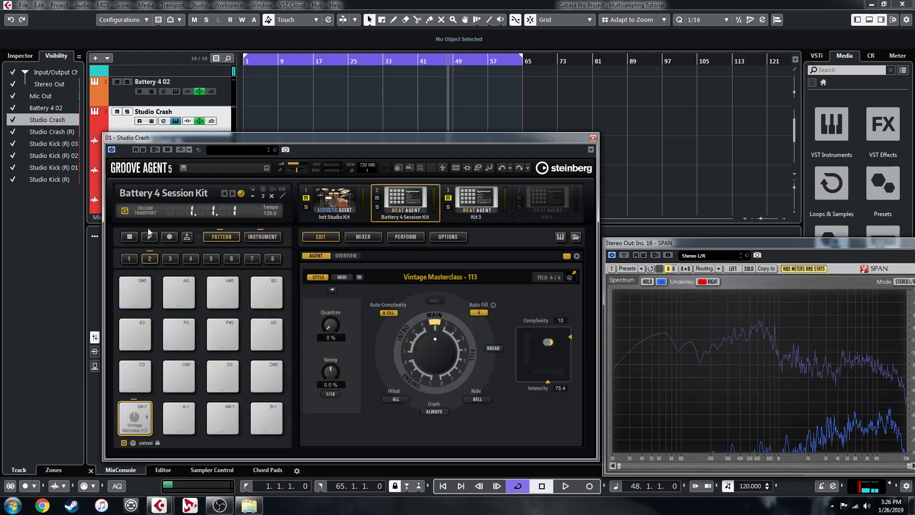
Play the Vintage Masterclass - 113 pattern with complexity 13 and intensity about 84, show the instrument pads, and stop playback.
mouse_move(398, 138)
mouse_down()
mouse_move(385, 230)
mouse_move(402, 125)
mouse_move(385, 144)
mouse_move(395, 148)
mouse_up()
key(space)
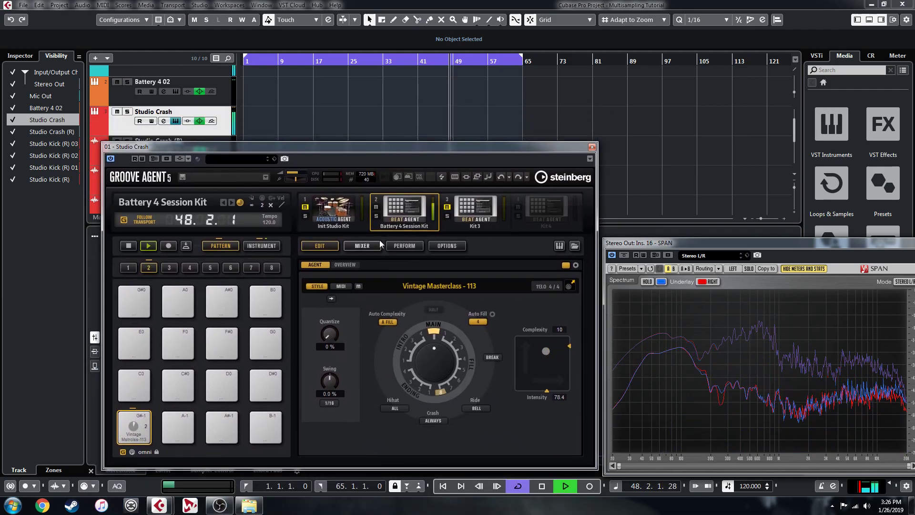
drag(546, 352, 554, 349)
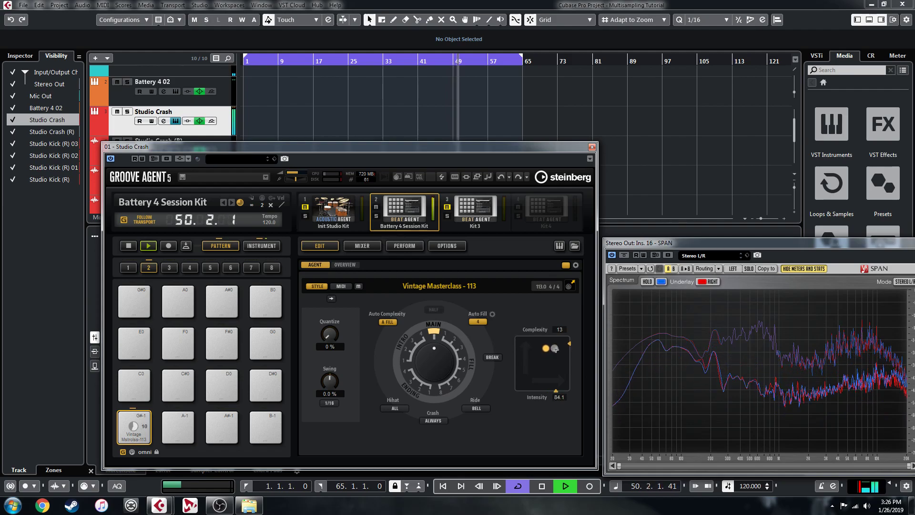
click(262, 246)
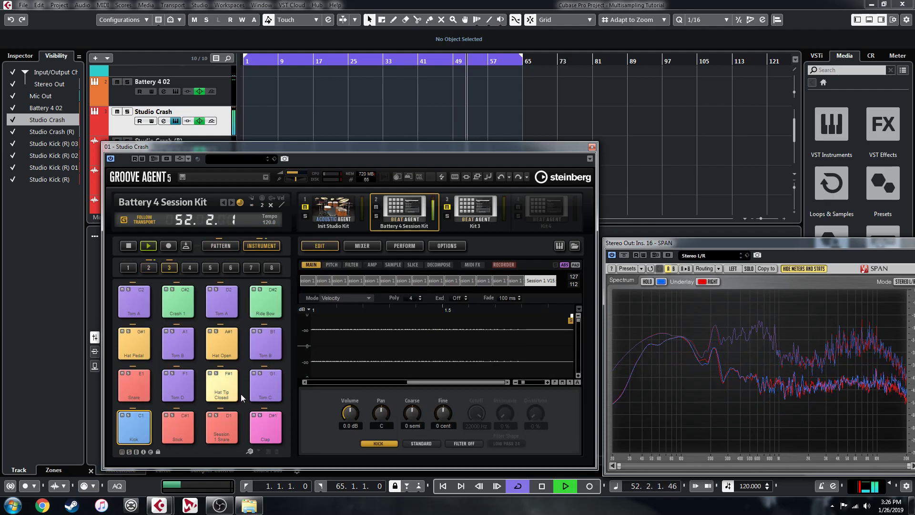
key(space)
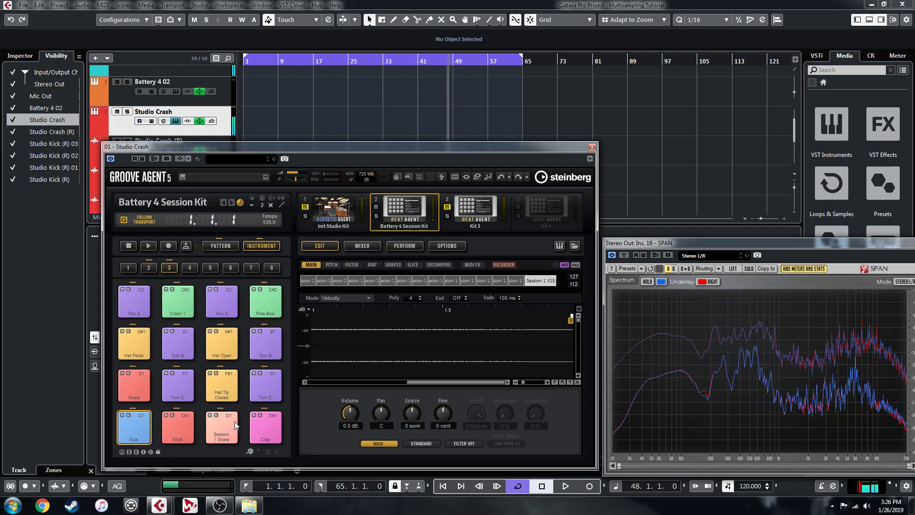
Load the Studio Kick preset from the Kick Drum sub category of the instruments library onto the C1 pad.
click(233, 424)
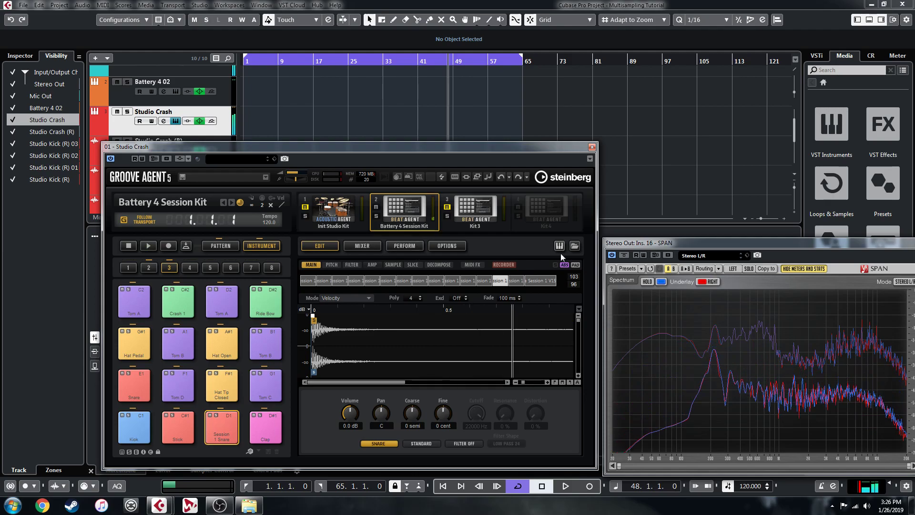
click(574, 245)
click(650, 178)
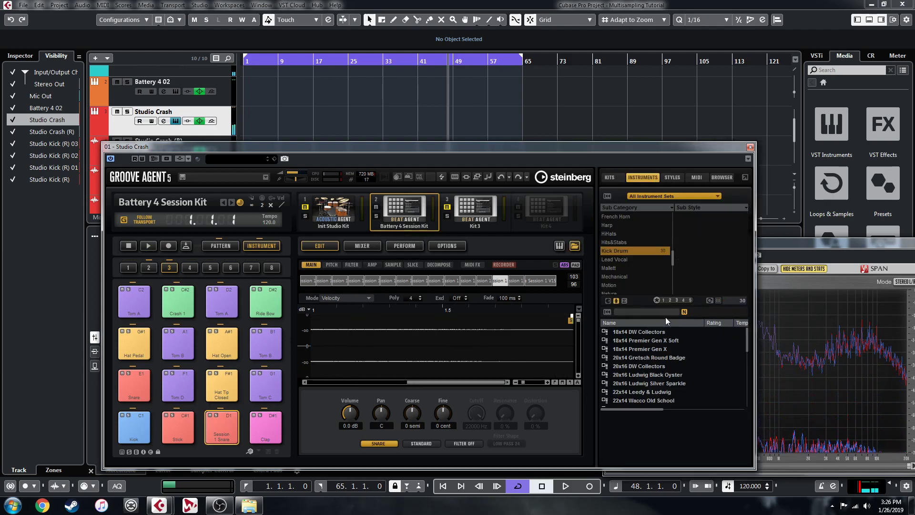
drag(747, 341, 753, 412)
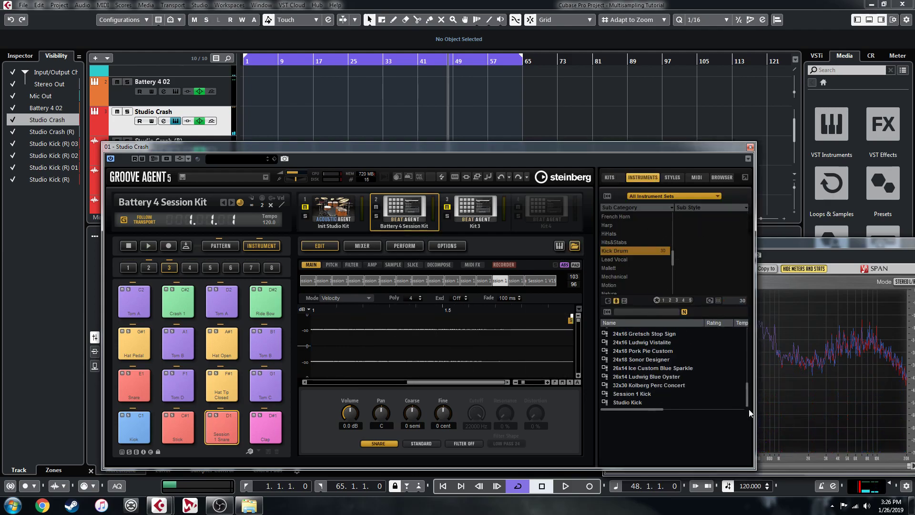
click(120, 440)
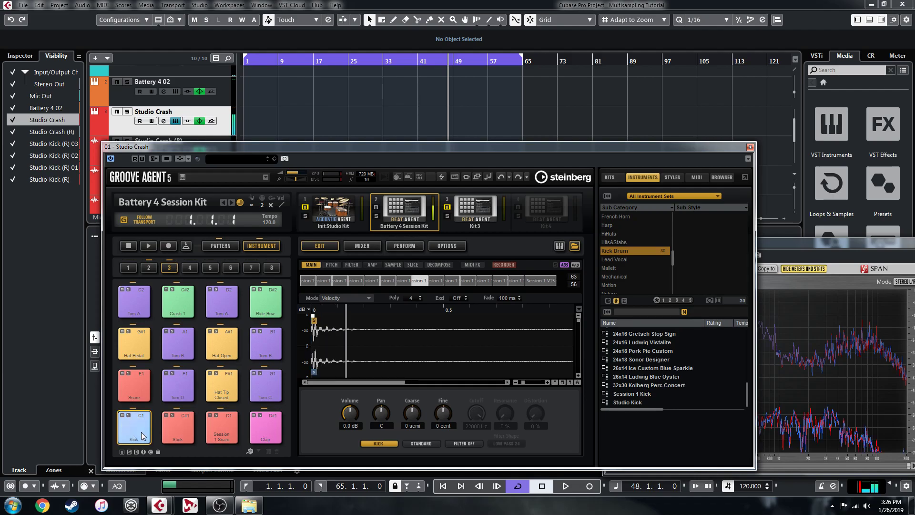
double_click(629, 403)
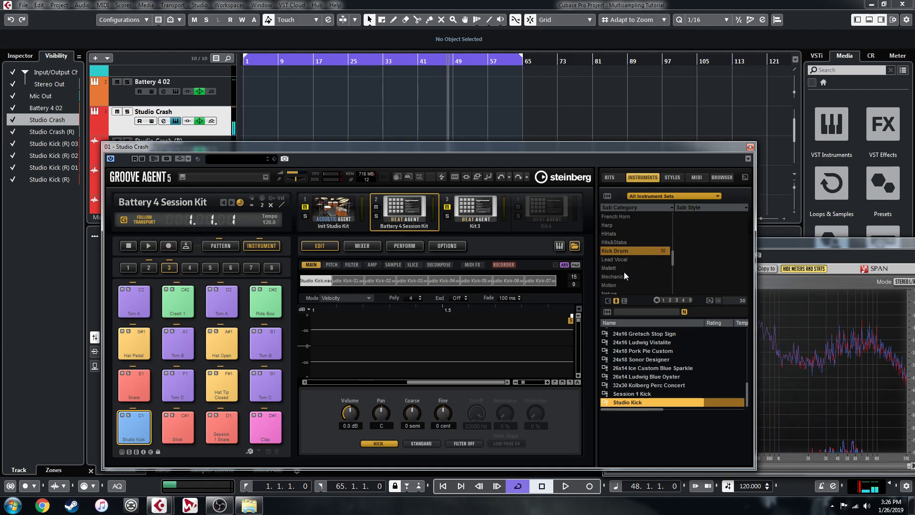
Load the Studio Snare preset from the Snare Drum sub category onto the D1 pad.
scroll(624, 272, down, 5)
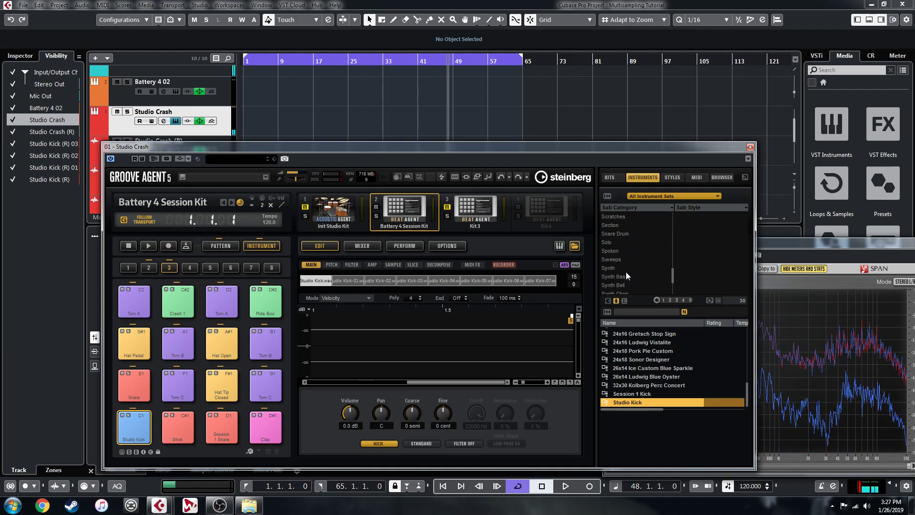
scroll(622, 264, up, 1)
click(618, 251)
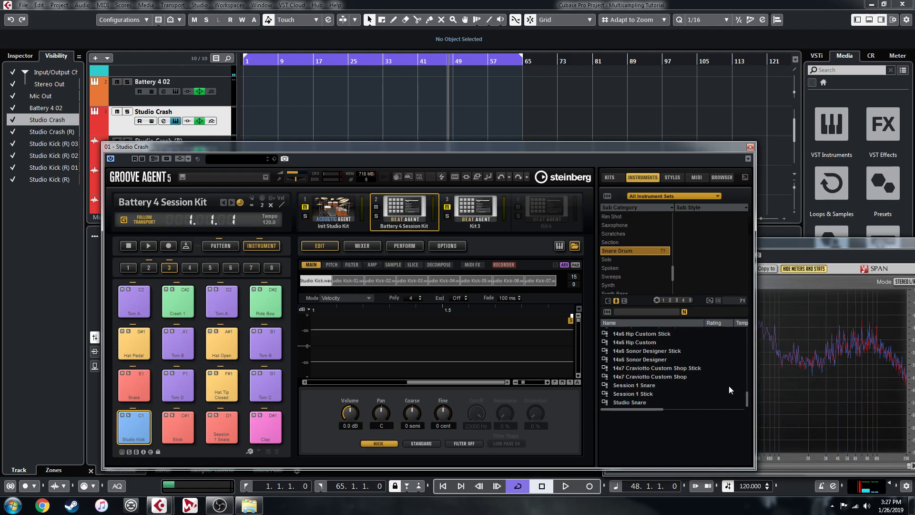
double_click(634, 402)
drag(634, 402, 218, 428)
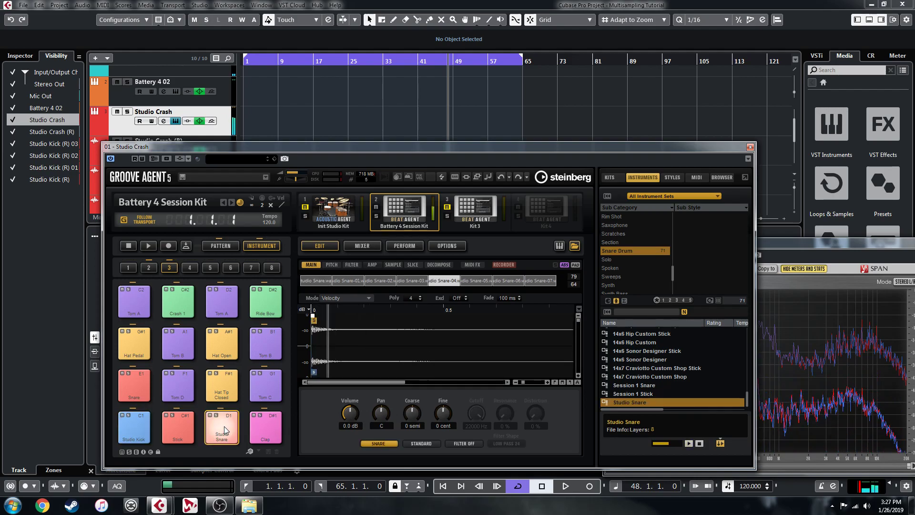
Audition the kit with the new kick and snare in playback, and strike the Studio Snare pad at different velocities.
key(space)
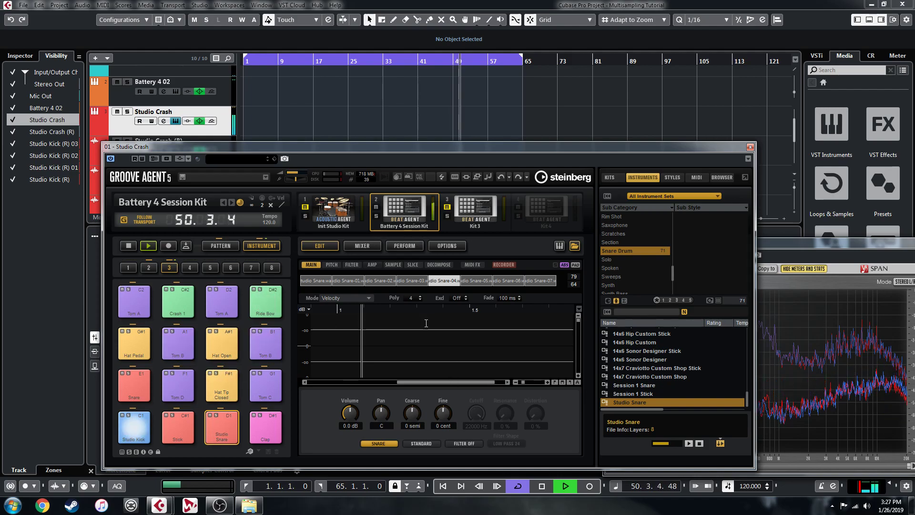
key(space)
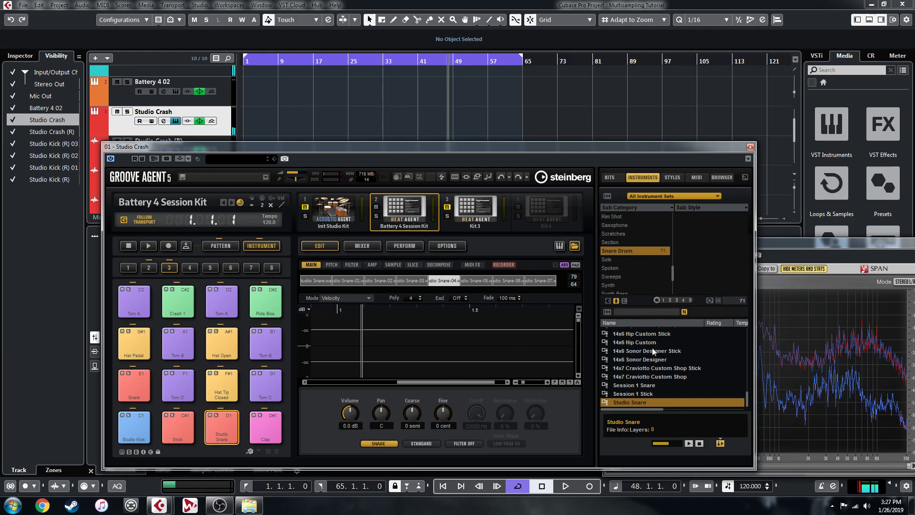
click(226, 419)
click(226, 426)
click(226, 433)
click(226, 432)
click(226, 427)
click(225, 426)
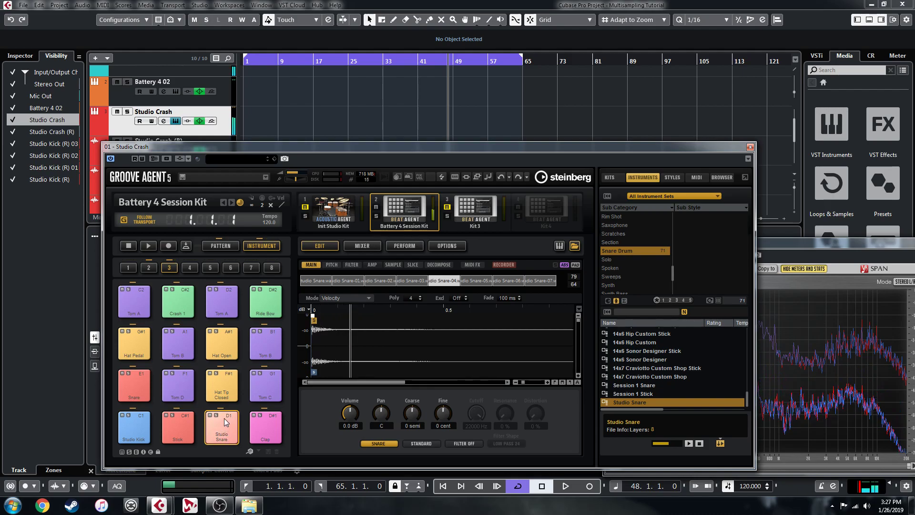
click(226, 419)
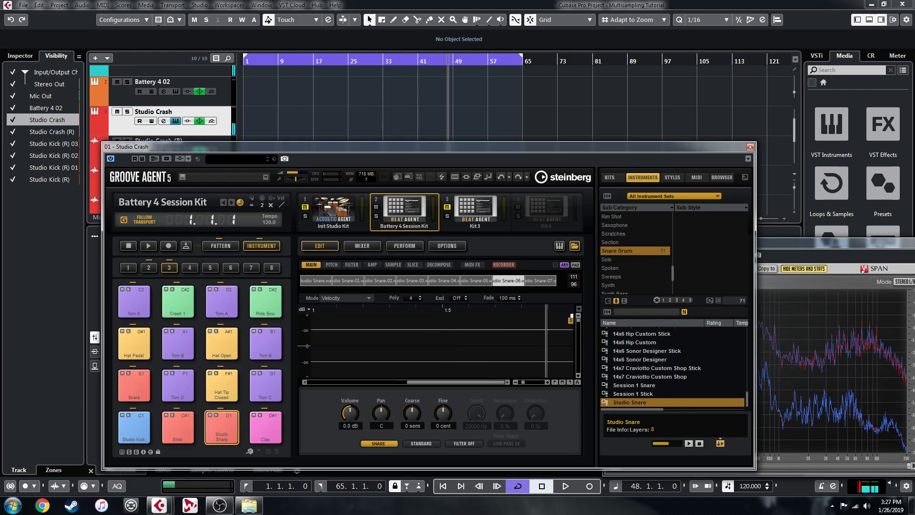
During playback, set the agent mixer's Crash level to about -11.4 dB, adjust the Crash pan and pan the Ride to R24.
key(space)
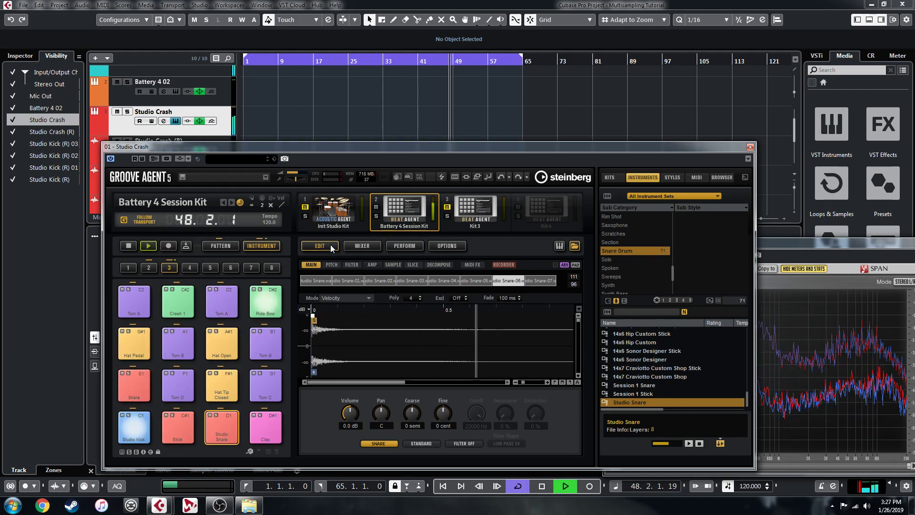
click(363, 245)
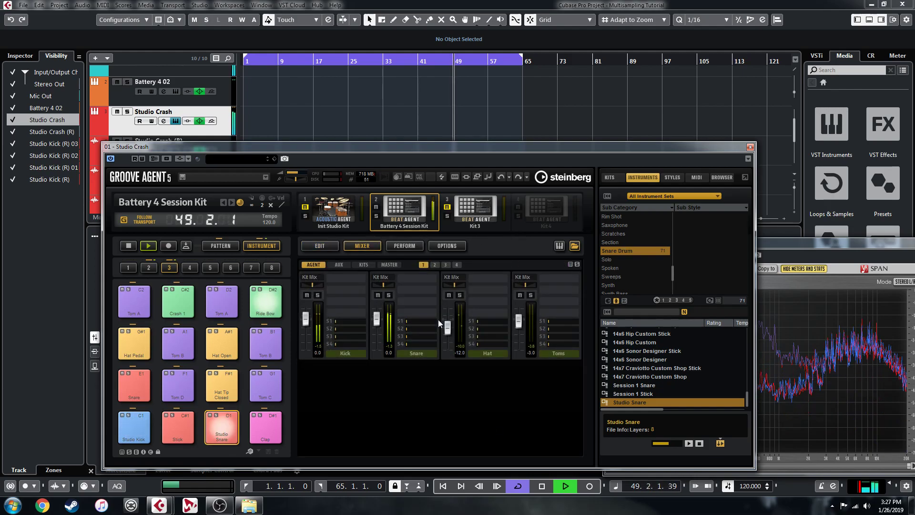
click(434, 265)
drag(307, 329, 305, 333)
drag(313, 285, 311, 285)
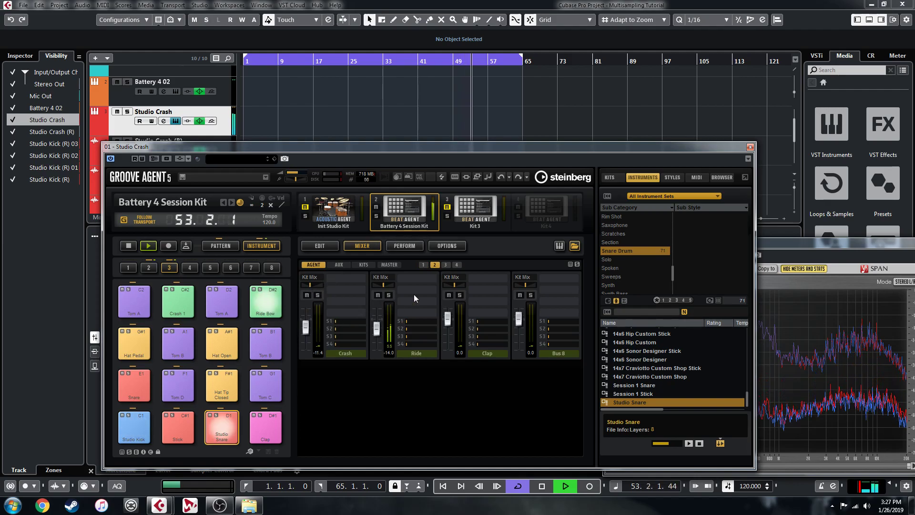
drag(385, 285, 385, 285)
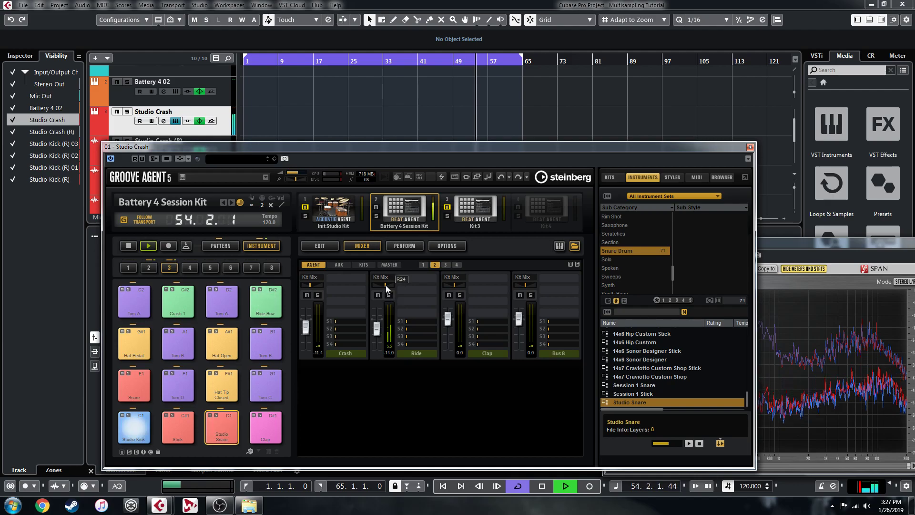
Adjust the pan of the Hat and Toms buses in the agent mixer and lower the Hat level to about -16.1 dB.
click(424, 266)
drag(454, 285, 454, 285)
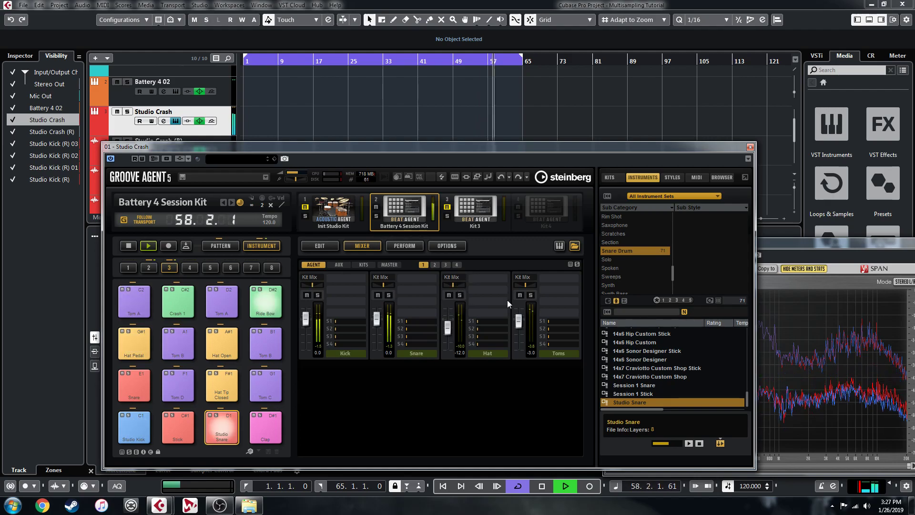
drag(525, 285, 527, 285)
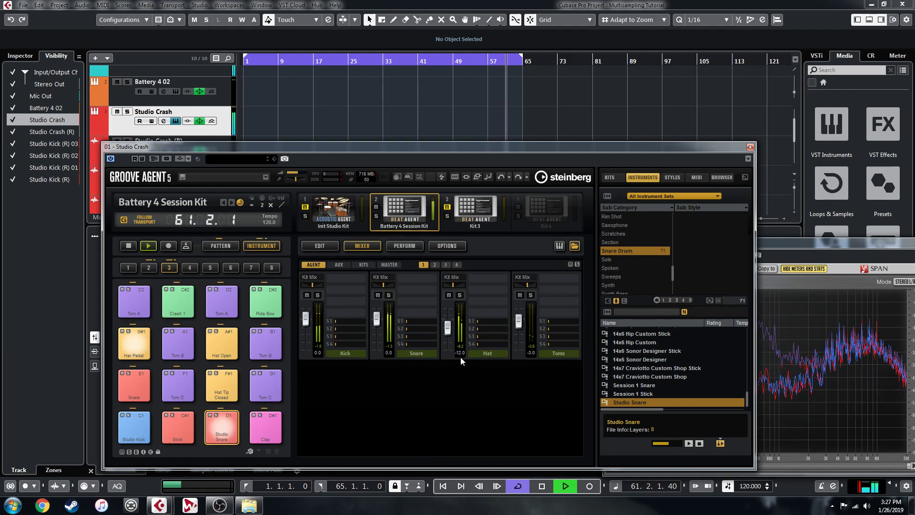
drag(445, 327, 448, 335)
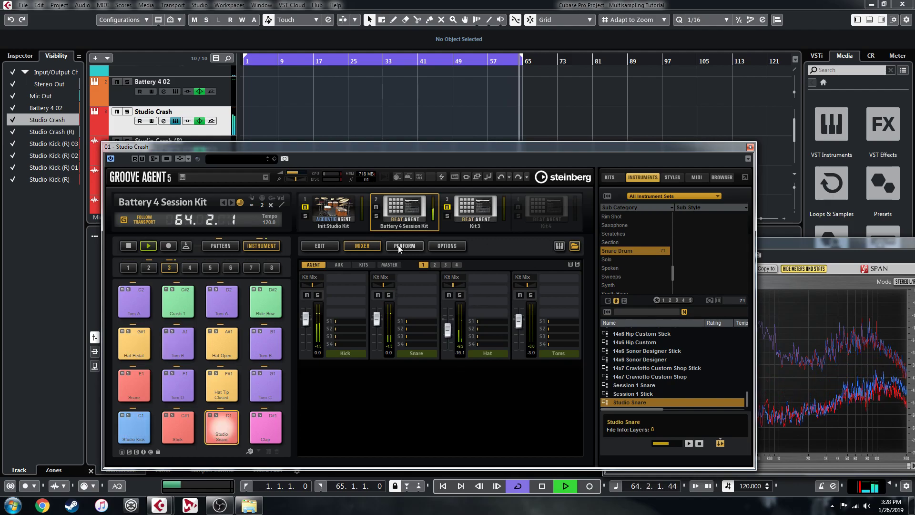
Return to the pattern's style settings and load the Funk 01 - 102 acoustic style.
click(216, 244)
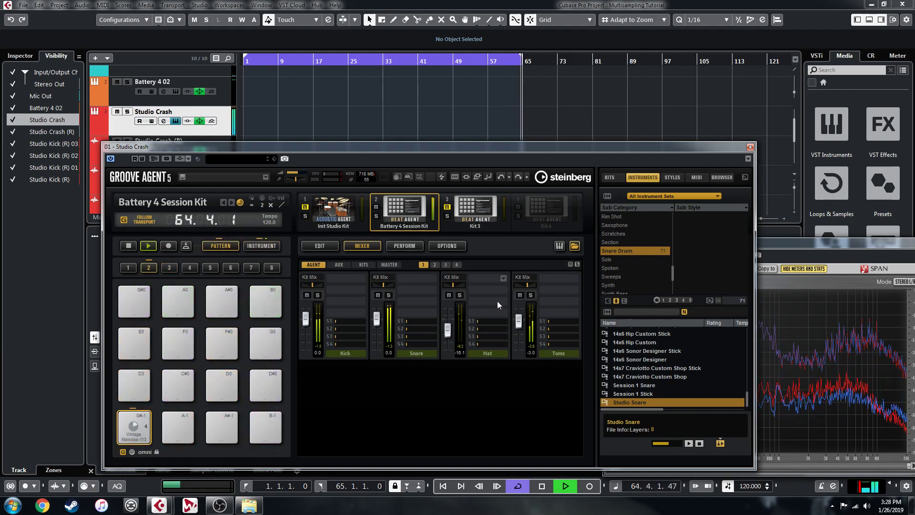
click(328, 246)
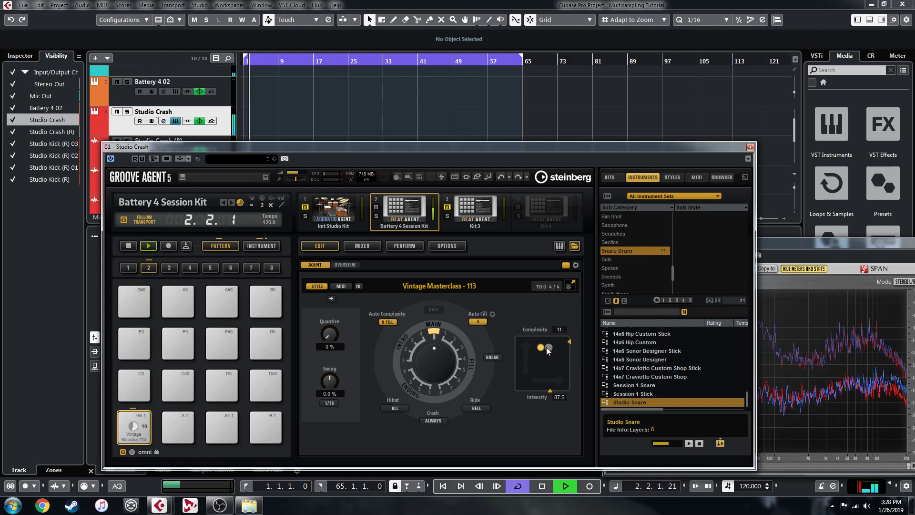
click(439, 285)
scroll(360, 294, up, 20)
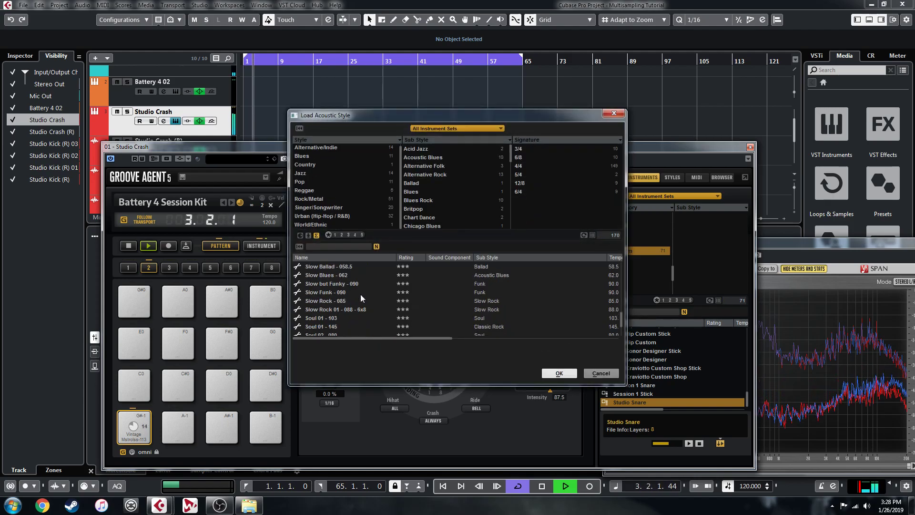
scroll(360, 294, up, 10)
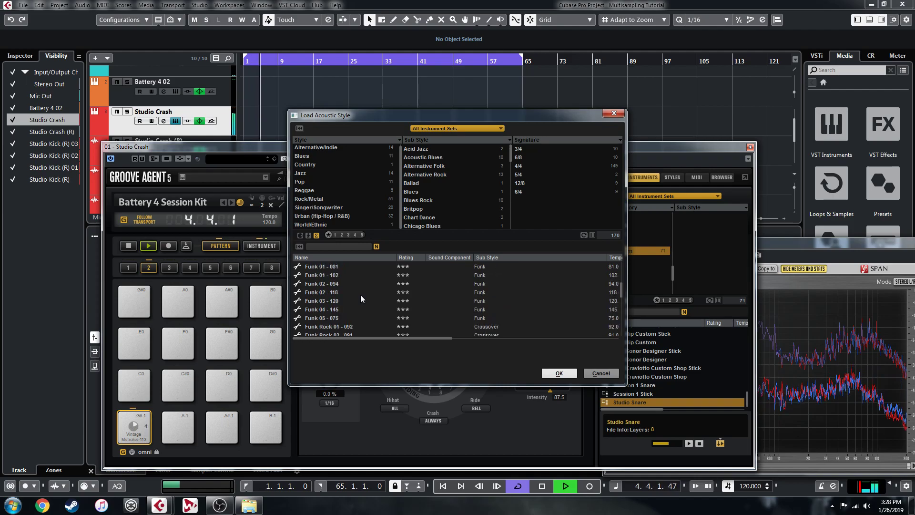
double_click(321, 275)
Audition the Funk 01 - 102 style at complexity 14 and 8, and replace it with the Funk 02 - 094 style.
drag(548, 346, 557, 346)
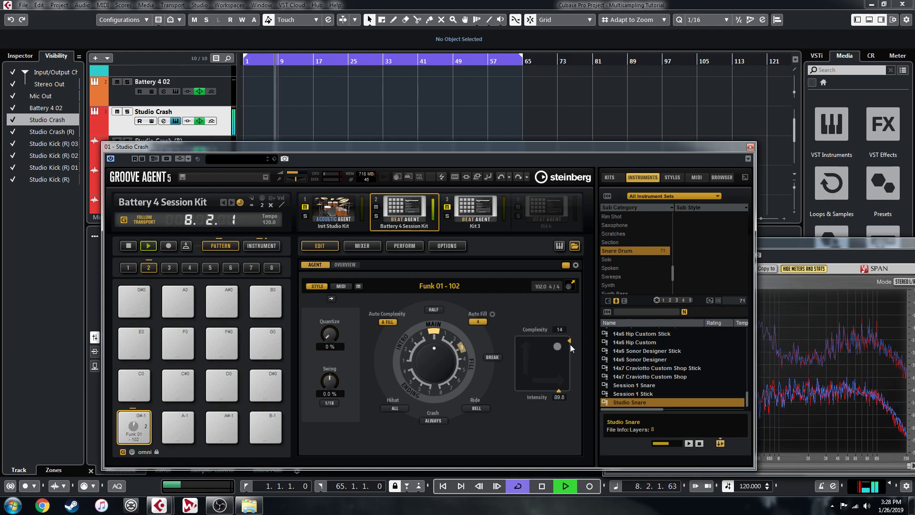
drag(557, 346, 542, 347)
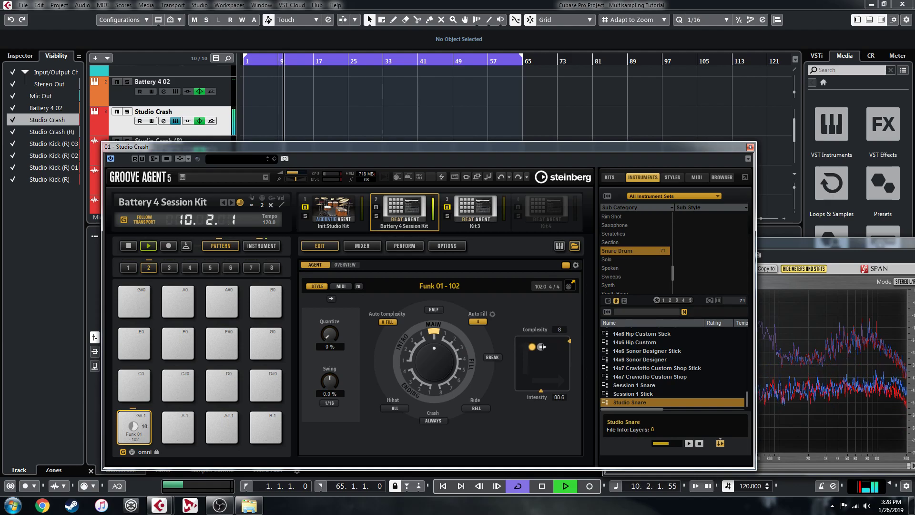
click(459, 284)
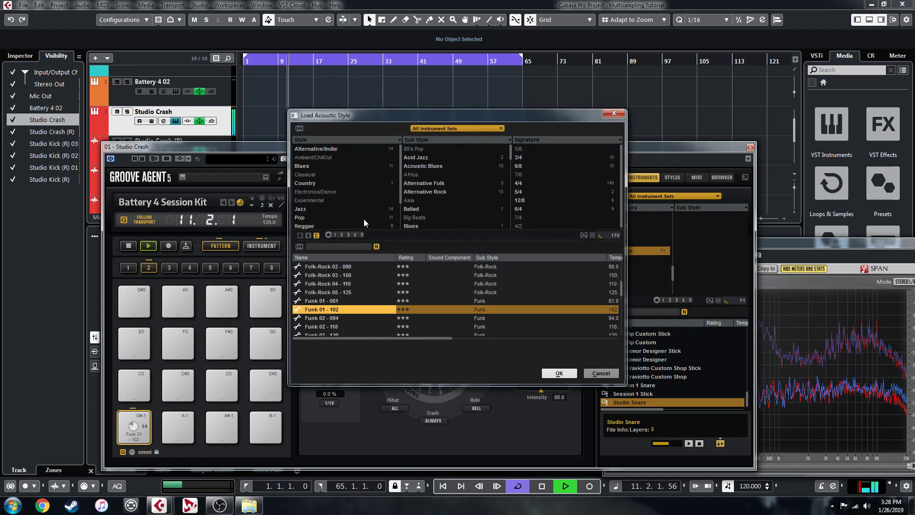
double_click(322, 318)
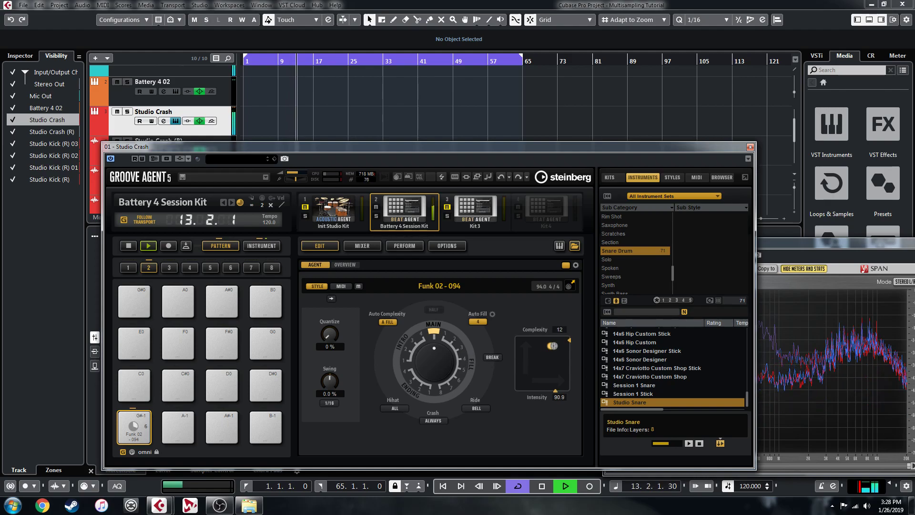
Try another style for the pattern and audition it with complexity 7 and intensity at about 81.8.
click(439, 285)
scroll(381, 320, down, 2)
double_click(316, 293)
drag(554, 347, 540, 349)
Load the Funk 05 - 075 style, audition it at complexity 12 and intensity about 86.4, and stop playback.
click(442, 287)
scroll(361, 315, down, 2)
double_click(322, 276)
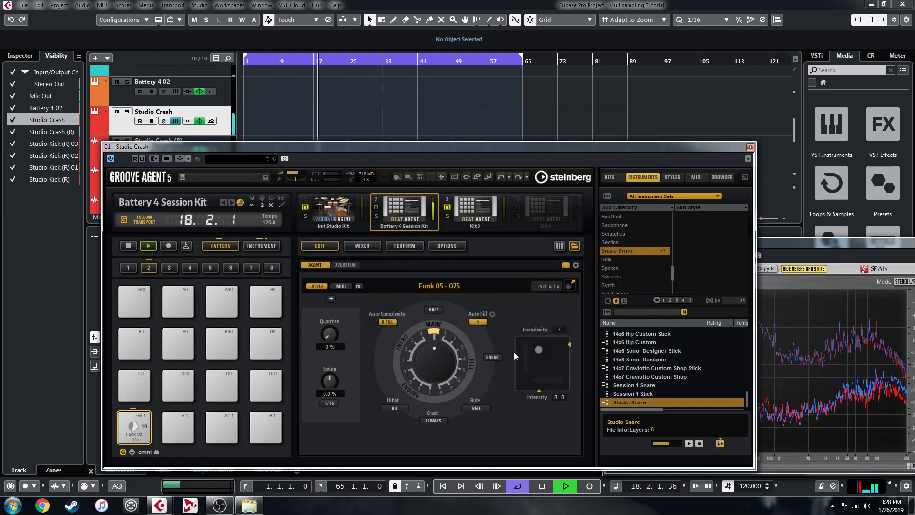
drag(542, 349, 547, 349)
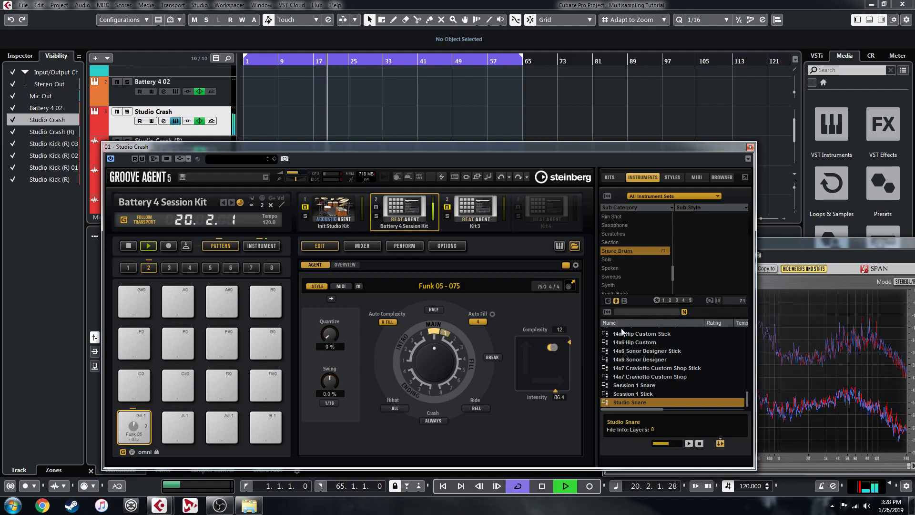
key(space)
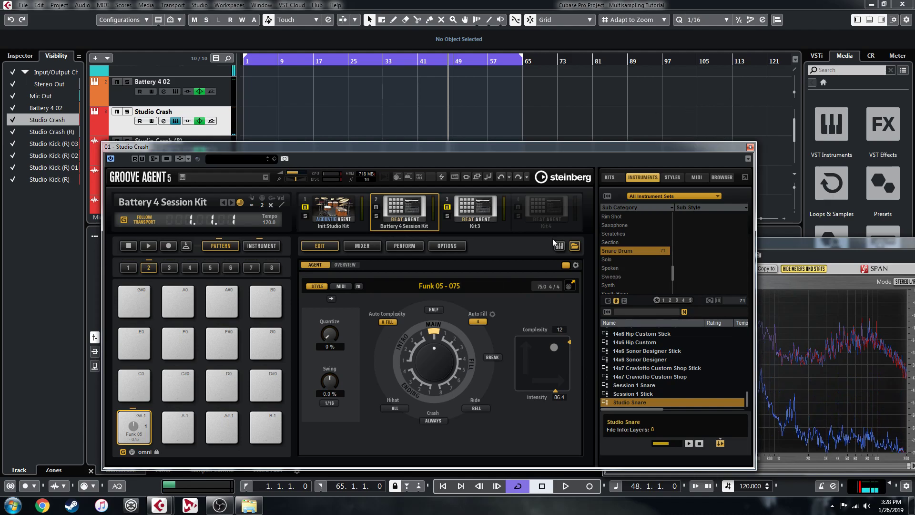
Hide Groove Agent's preset browser and display the agent mixer of the Battery 4 Session Kit.
click(575, 247)
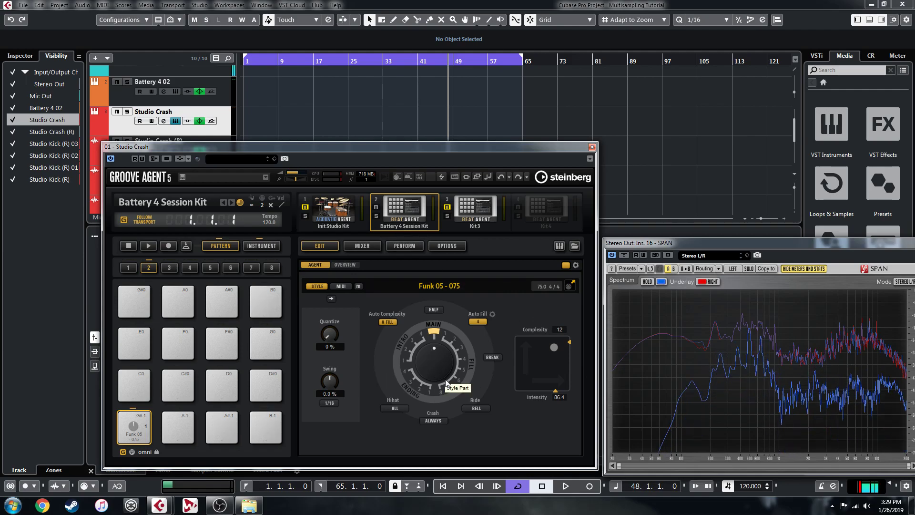
click(365, 247)
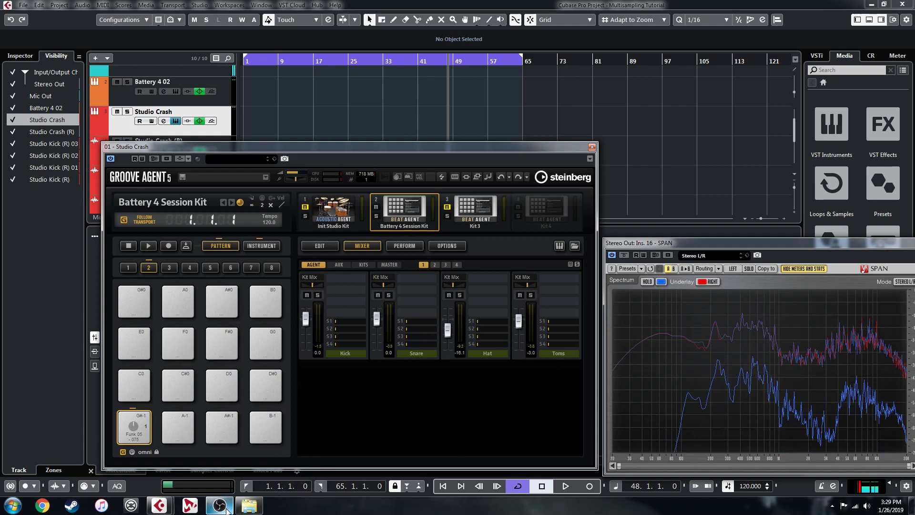
mouse_move(228, 511)
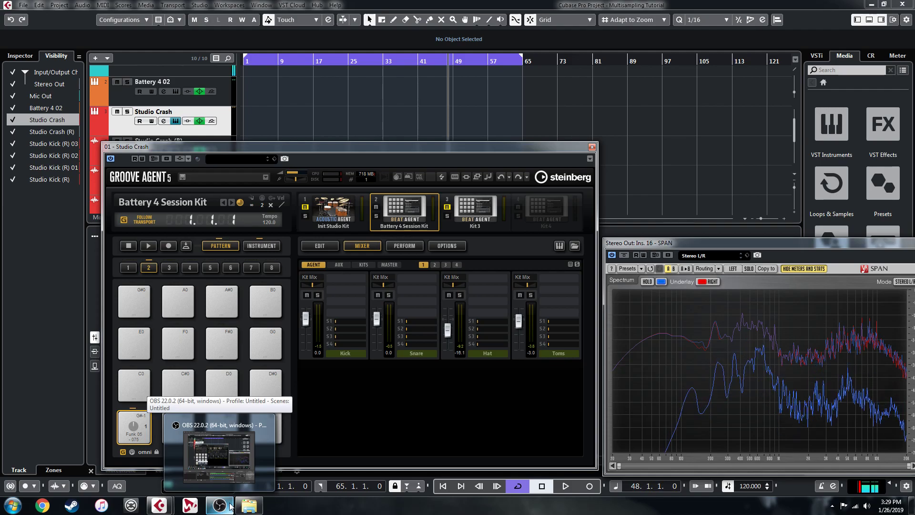
click(230, 507)
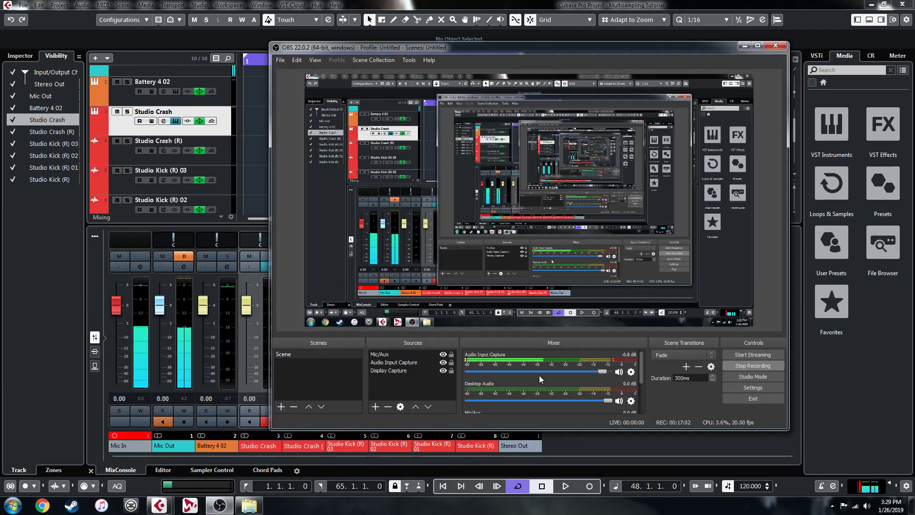